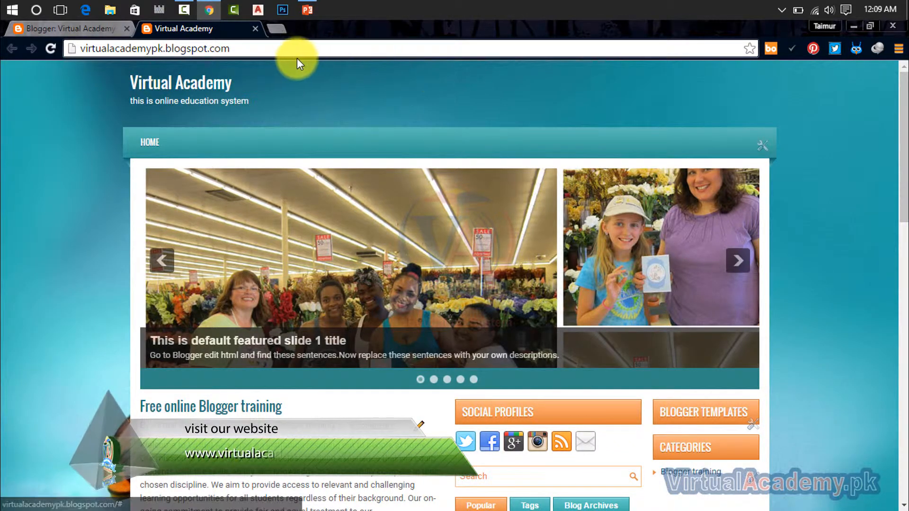
{"action": "left_click_drag", "start_coordinate": [207, 49], "coordinate": [165, 49]}
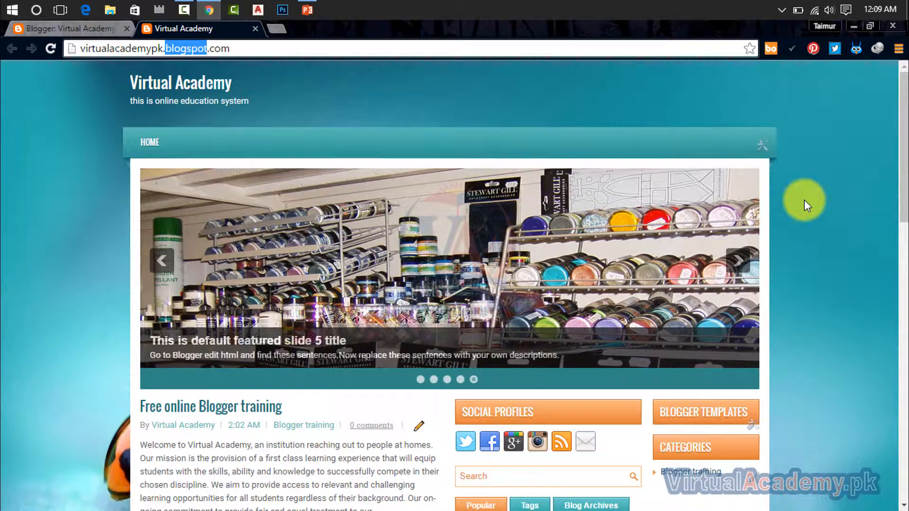
{"action": "scroll", "coordinate": [804, 200], "scroll_direction": "down", "scroll_amount": 3}
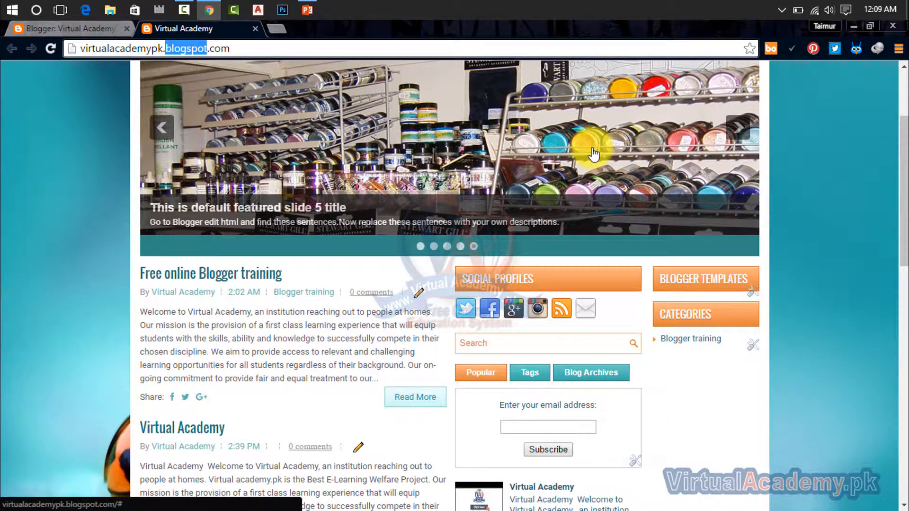
{"action": "scroll", "coordinate": [593, 154], "scroll_direction": "up", "scroll_amount": 2}
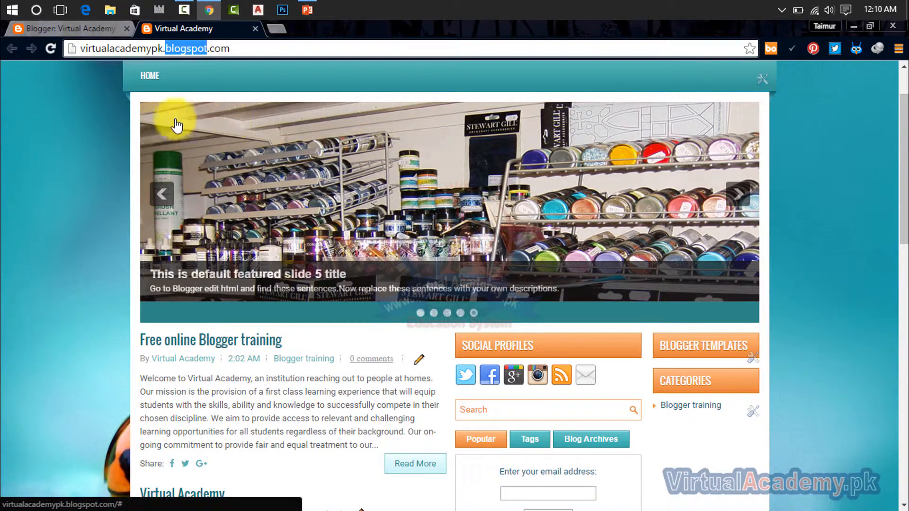
Inspect the blog's featured slider in the page code and check the pixel dimensions of the first slide's image.
{"action": "right_click", "coordinate": [442, 158]}
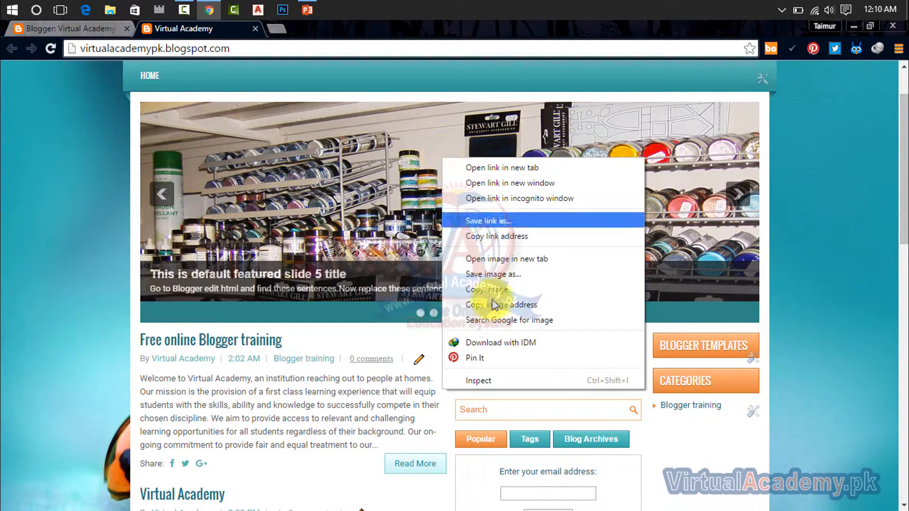
{"action": "left_click", "coordinate": [495, 384]}
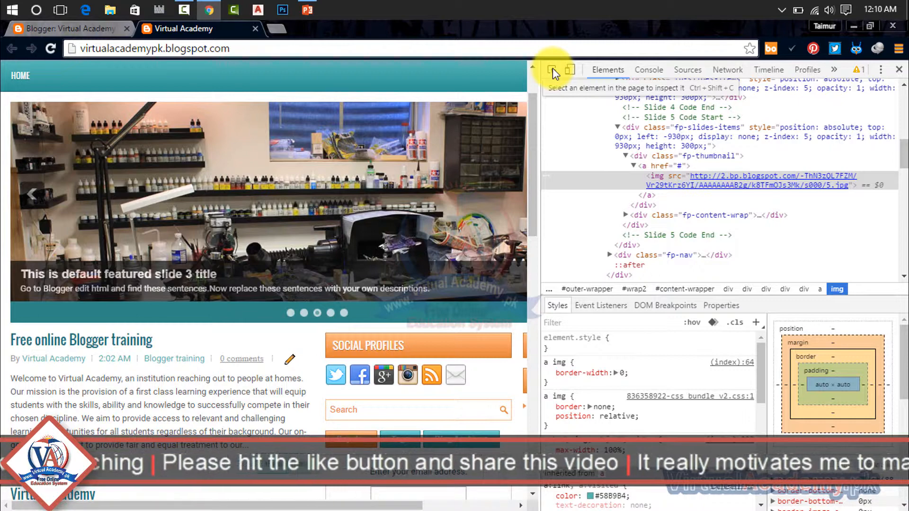
{"action": "left_click", "coordinate": [552, 69]}
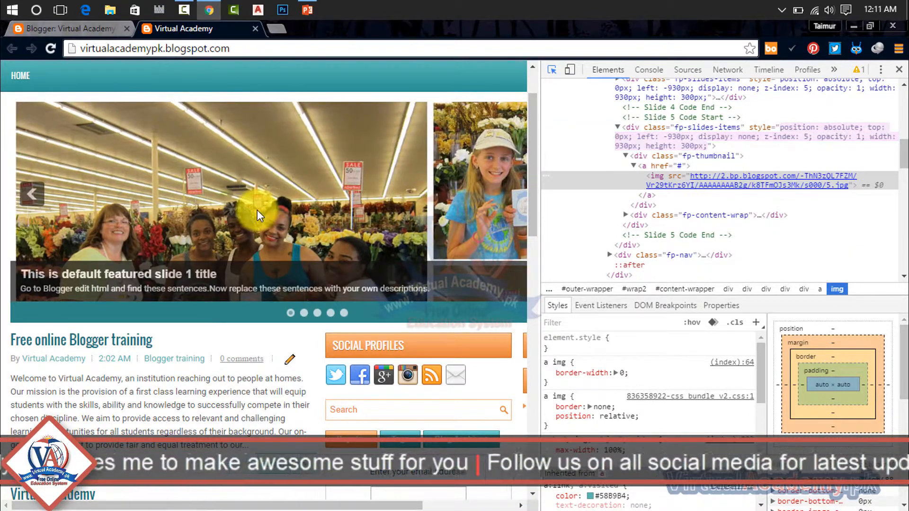
{"action": "scroll", "coordinate": [602, 94], "scroll_direction": "up", "scroll_amount": 8}
{"action": "left_click", "coordinate": [553, 69]}
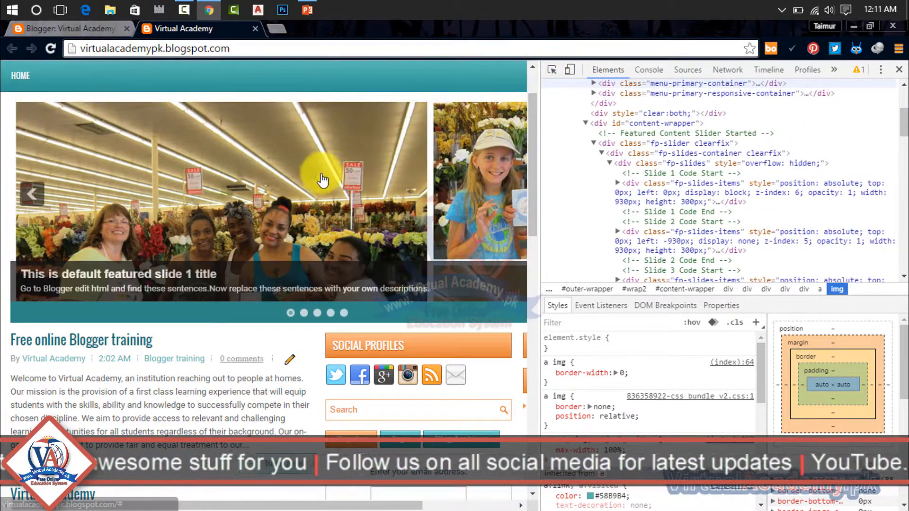
{"action": "left_click", "coordinate": [554, 72]}
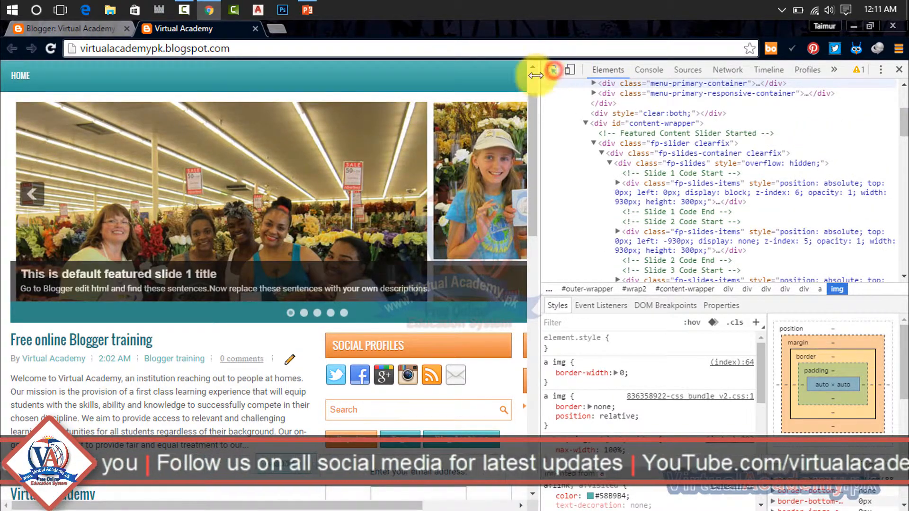
{"action": "left_click", "coordinate": [270, 186]}
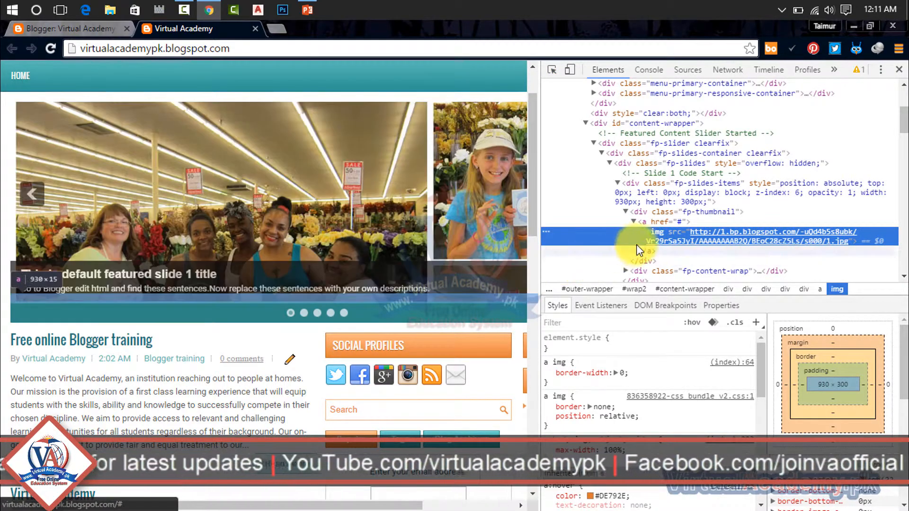
{"action": "mouse_move", "coordinate": [659, 240]}
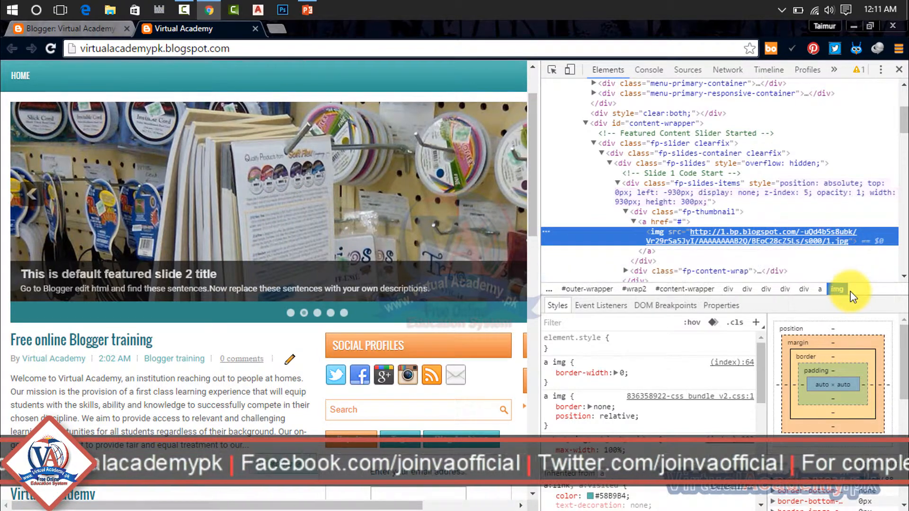
{"action": "mouse_move", "coordinate": [760, 239]}
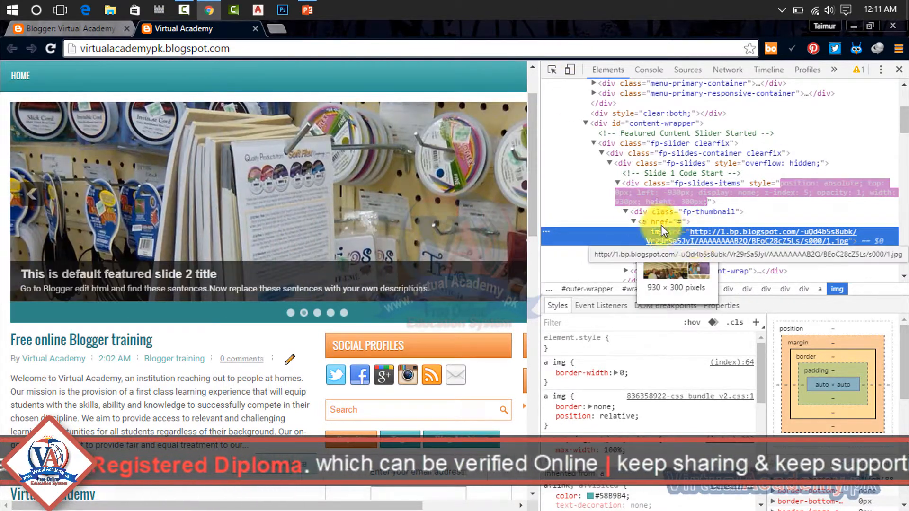
Open google.com in a new browser tab and run an image search for "slider".
{"action": "left_click", "coordinate": [277, 30]}
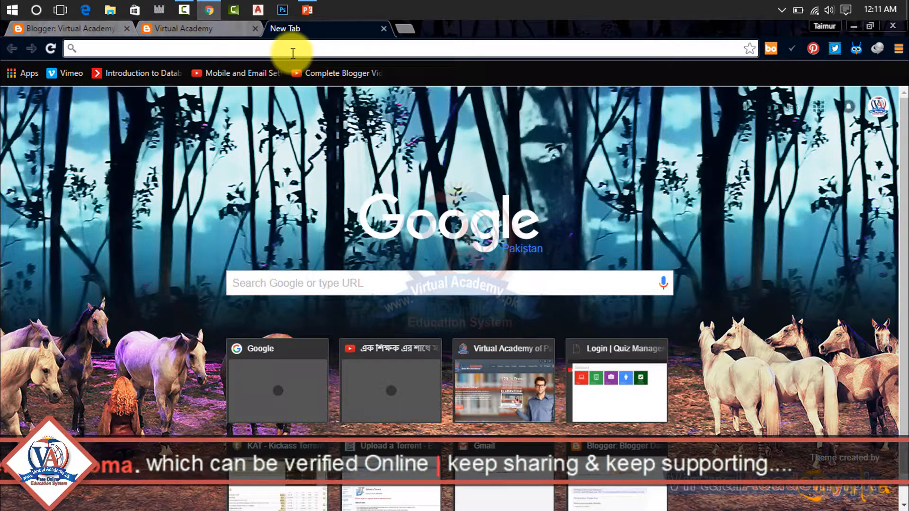
{"action": "type", "text": "google.com"}
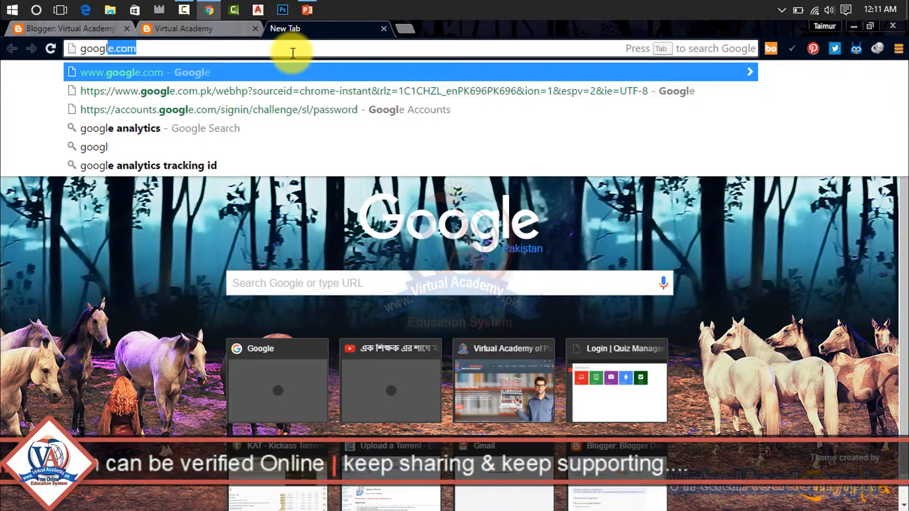
{"action": "key", "text": "Return"}
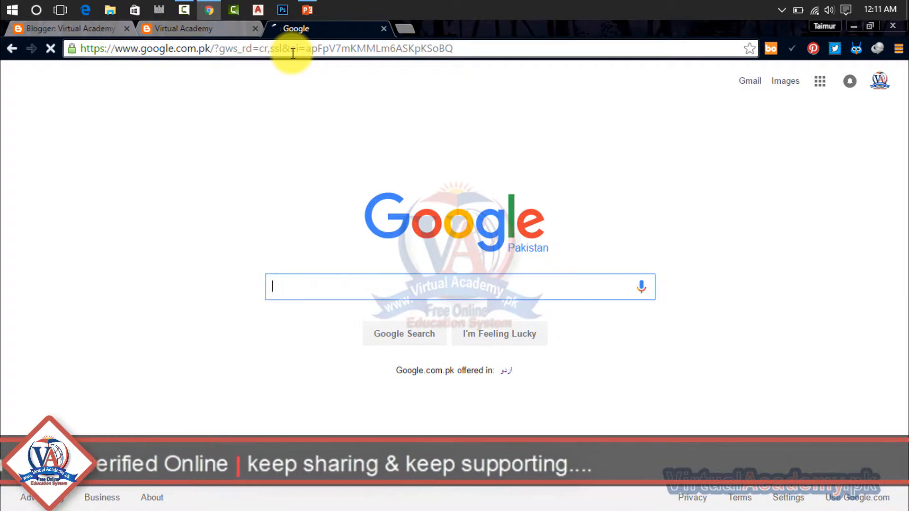
{"action": "type", "text": "slider"}
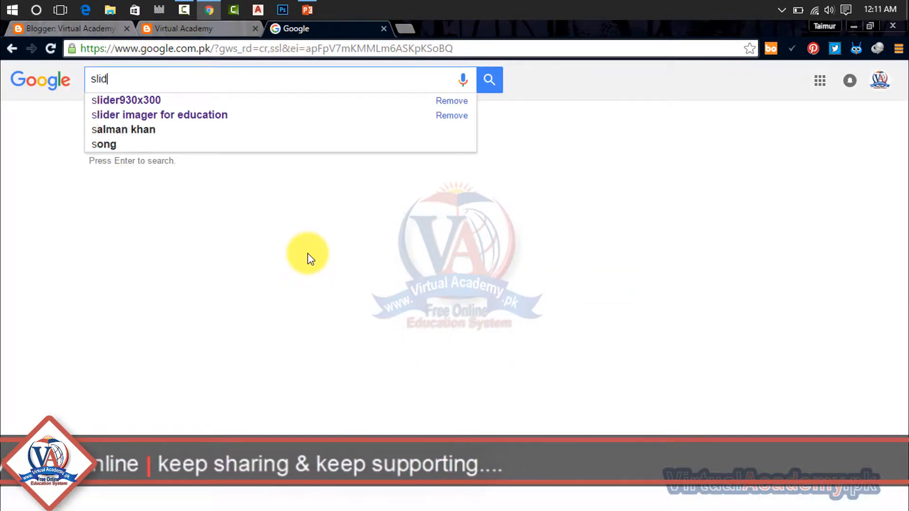
{"action": "key", "text": "Return"}
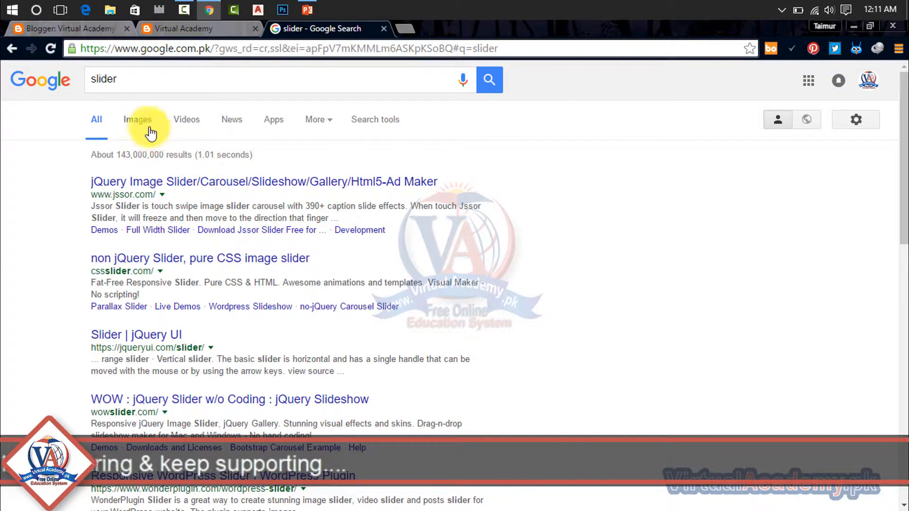
{"action": "left_click", "coordinate": [150, 128]}
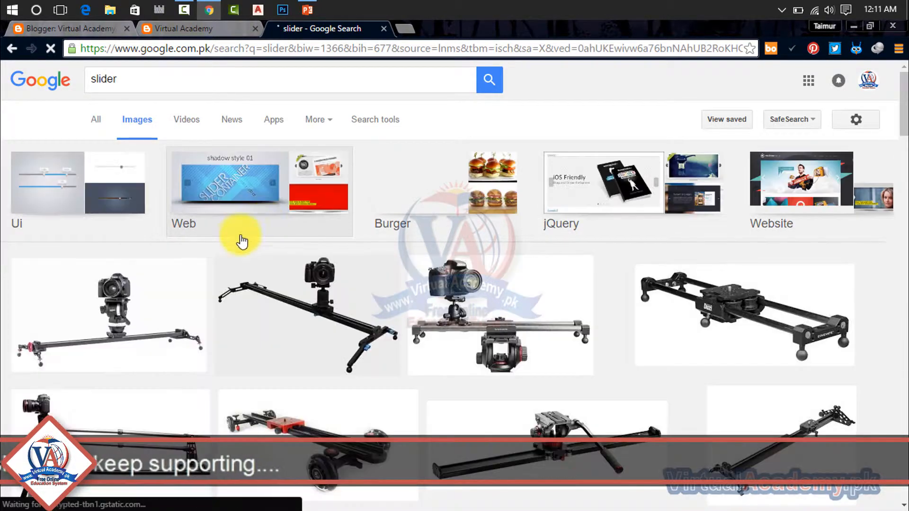
Narrow the slider image results to the suggested Web category and browse them.
{"action": "left_click", "coordinate": [159, 79]}
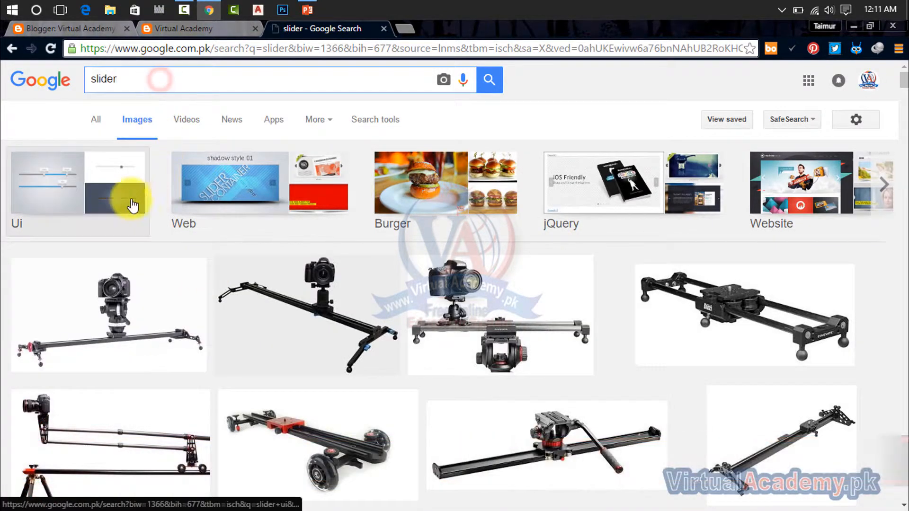
{"action": "left_click", "coordinate": [220, 201]}
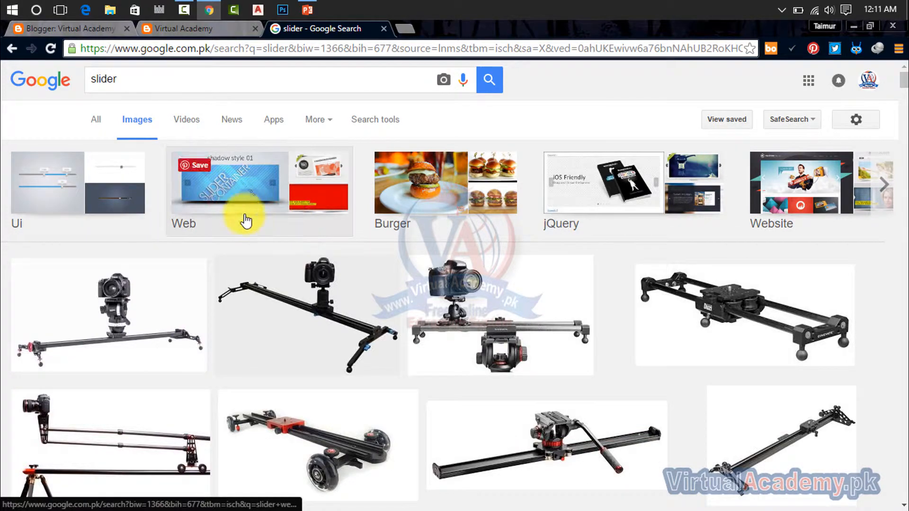
{"action": "scroll", "coordinate": [296, 301], "scroll_direction": "down", "scroll_amount": 2}
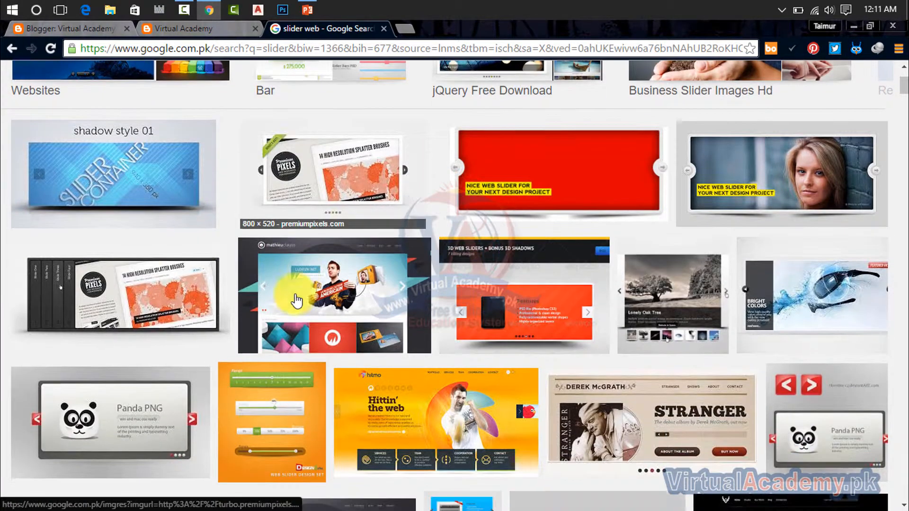
{"action": "scroll", "coordinate": [297, 300], "scroll_direction": "up", "scroll_amount": 3}
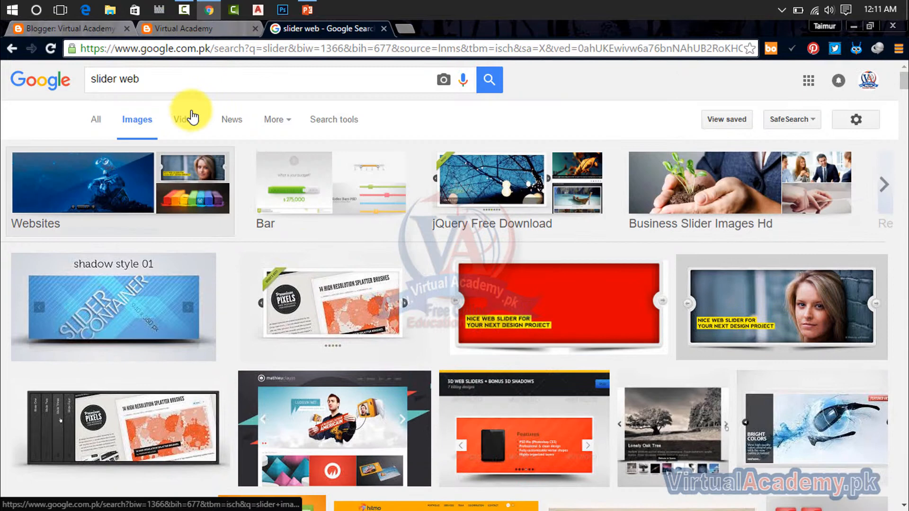
Change the image search to "slider 930x300" by replacing the word "web" with the slide dimensions.
{"action": "left_click", "coordinate": [189, 81]}
{"action": "left_click", "coordinate": [122, 81]}
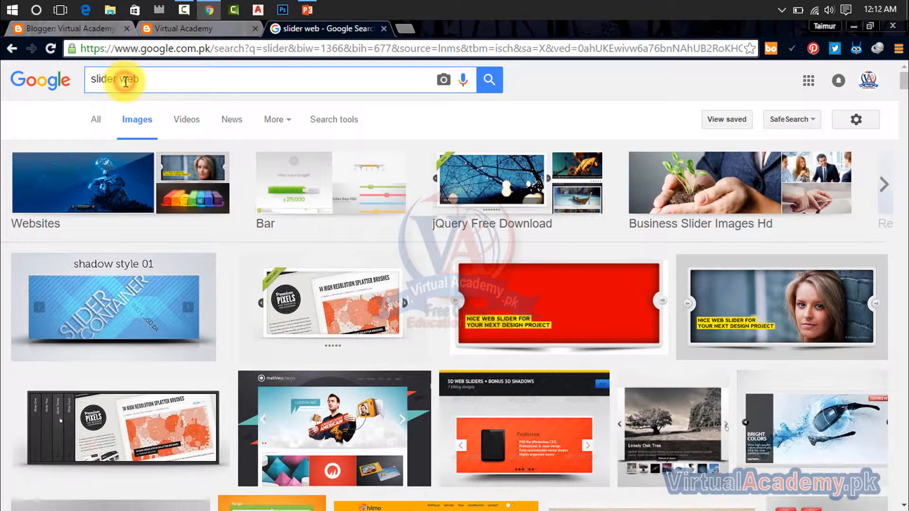
{"action": "left_click_drag", "start_coordinate": [142, 81], "coordinate": [122, 84]}
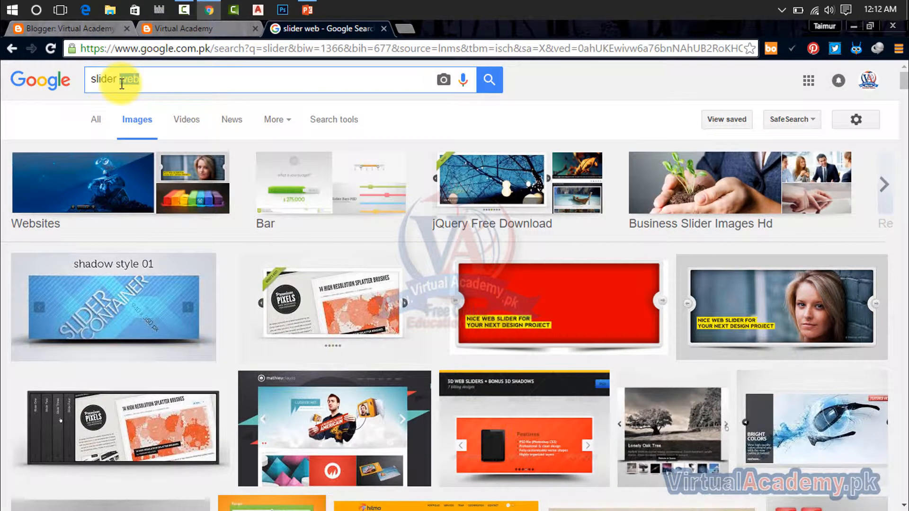
{"action": "key", "text": "BackSpace"}
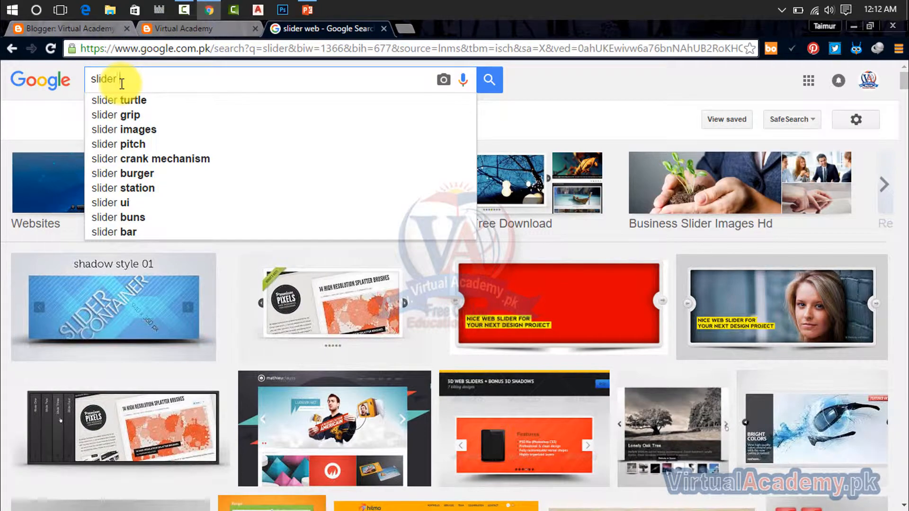
{"action": "scroll", "coordinate": [122, 84], "scroll_direction": "down", "scroll_amount": 5}
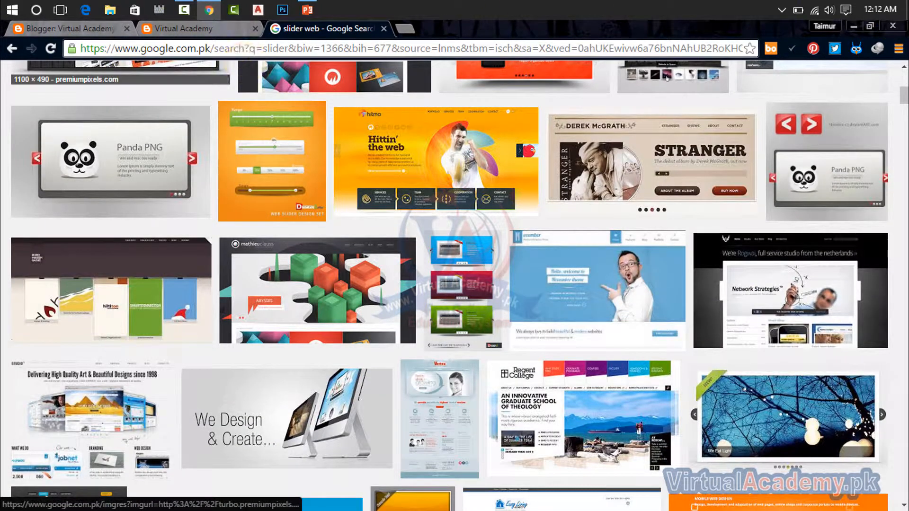
{"action": "left_click_drag", "start_coordinate": [899, 83], "coordinate": [898, 66]}
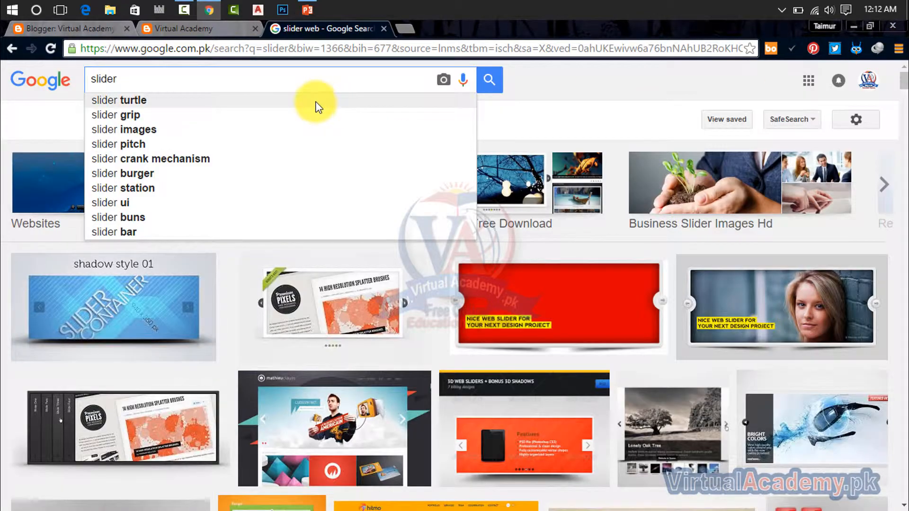
{"action": "type", "text": "0"}
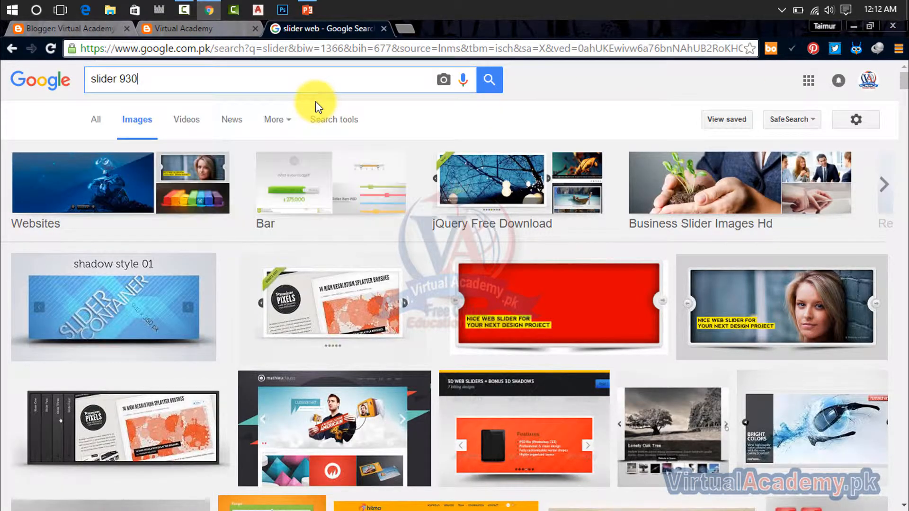
{"action": "type", "text": "x300"}
{"action": "left_click", "coordinate": [315, 107]}
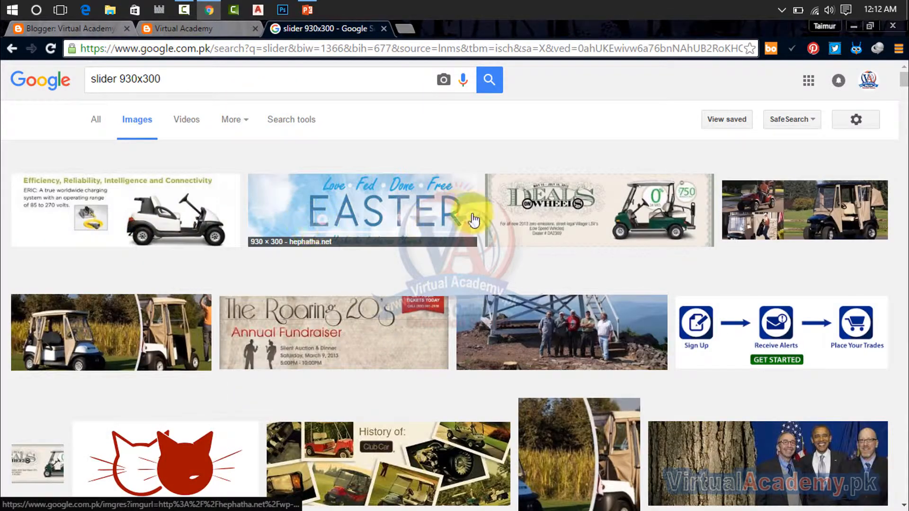
Add "education" to the image search so the query reads "slider 930x300 education".
{"action": "left_click", "coordinate": [237, 82]}
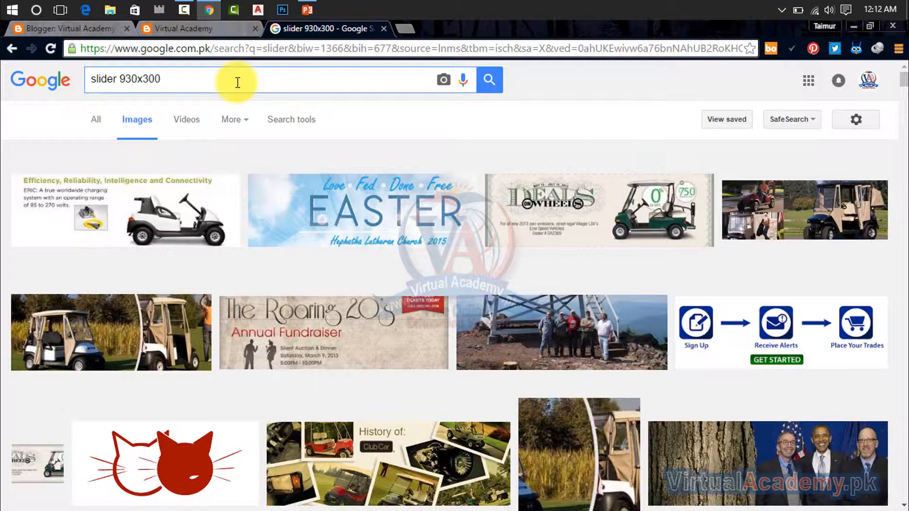
{"action": "type", "text": "education"}
{"action": "key", "text": "Return"}
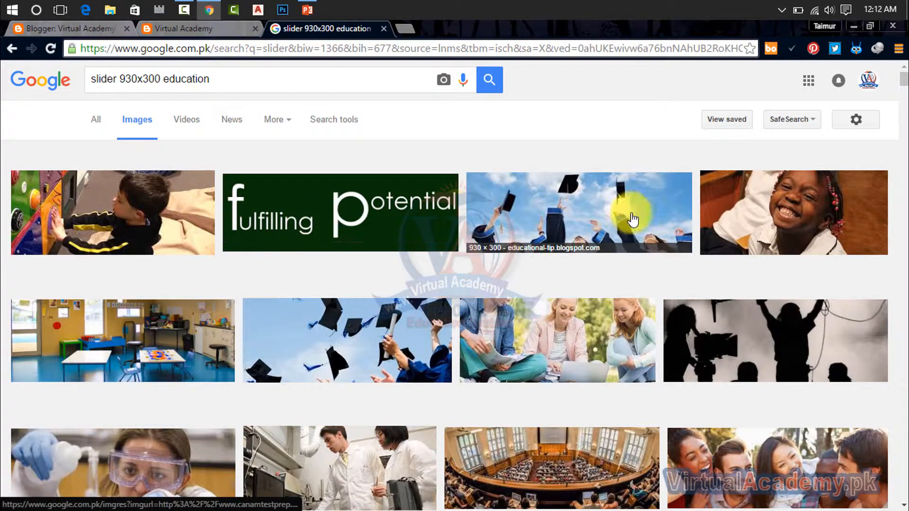
{"action": "left_click", "coordinate": [572, 226]}
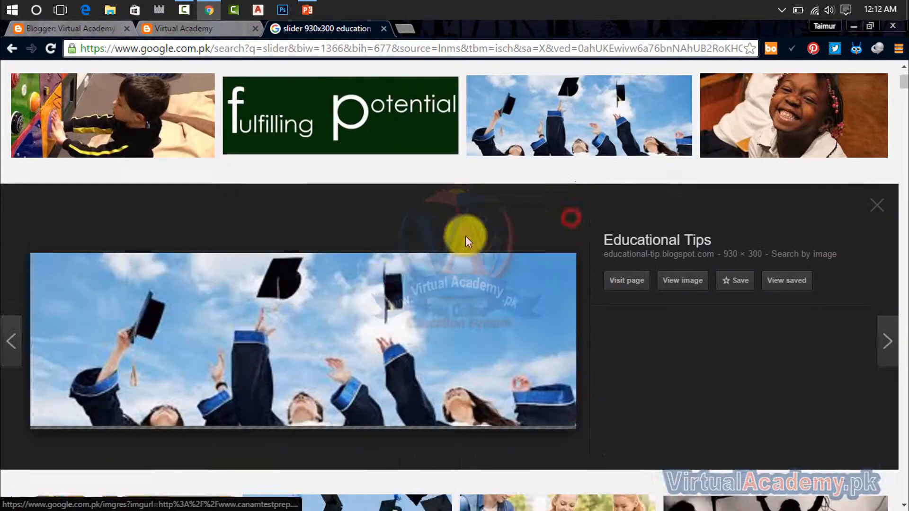
{"action": "right_click", "coordinate": [358, 285]}
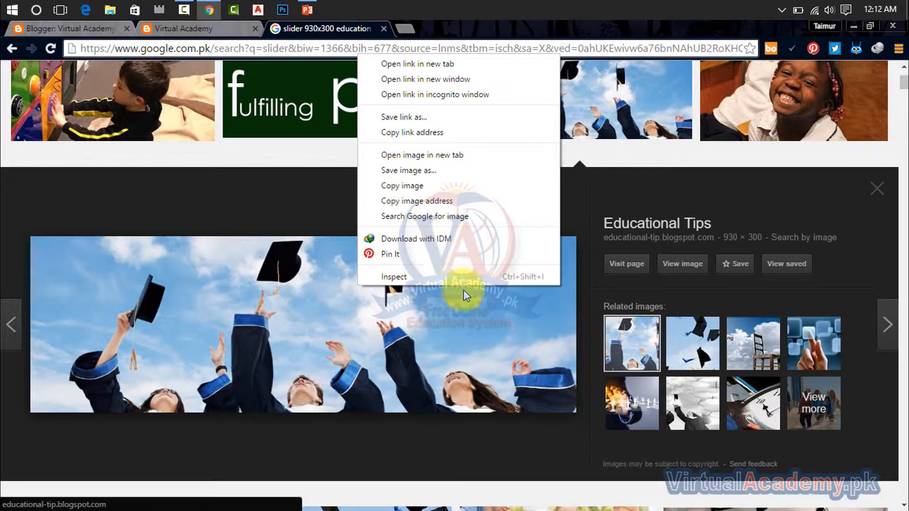
{"action": "left_click", "coordinate": [401, 171]}
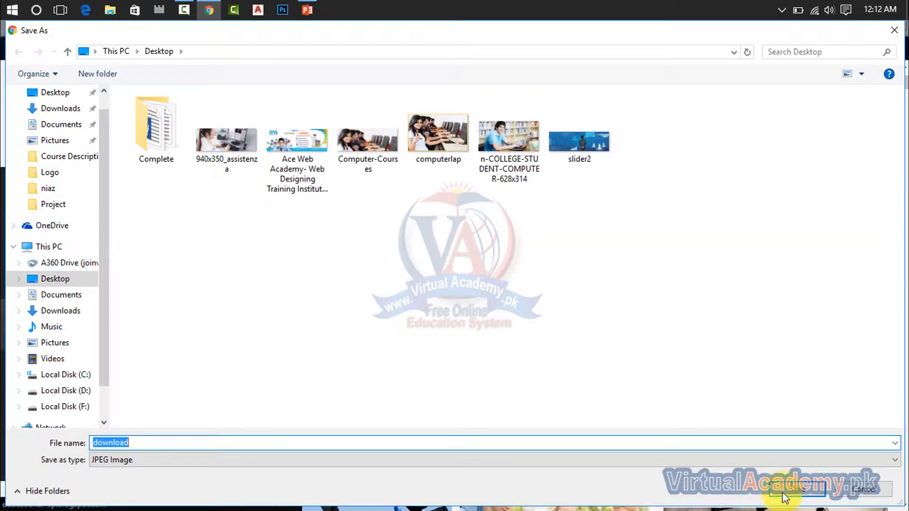
{"action": "left_click_drag", "start_coordinate": [188, 441], "coordinate": [43, 442]}
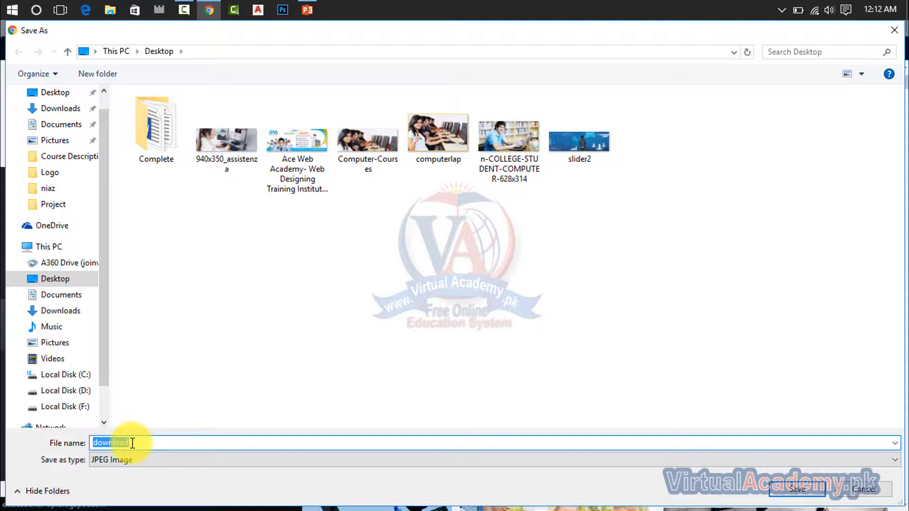
{"action": "left_click", "coordinate": [209, 9]}
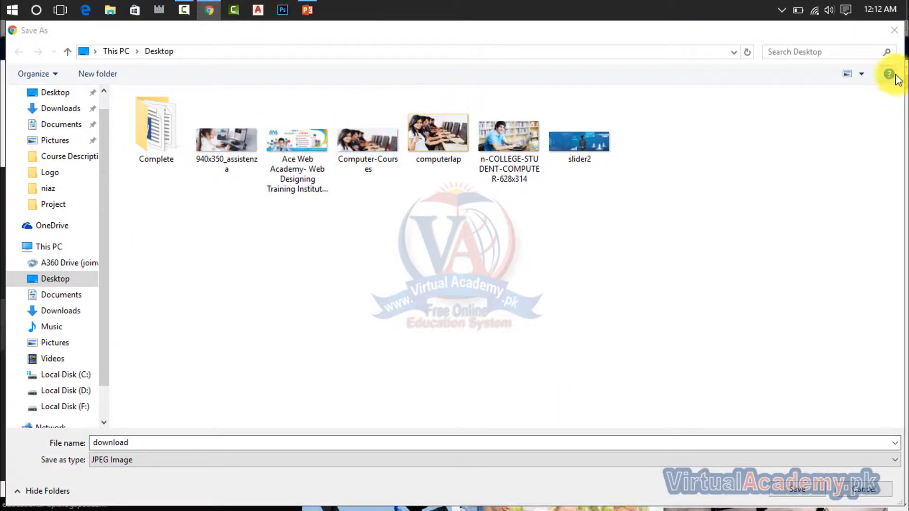
{"action": "left_click_drag", "start_coordinate": [135, 442], "coordinate": [72, 447]}
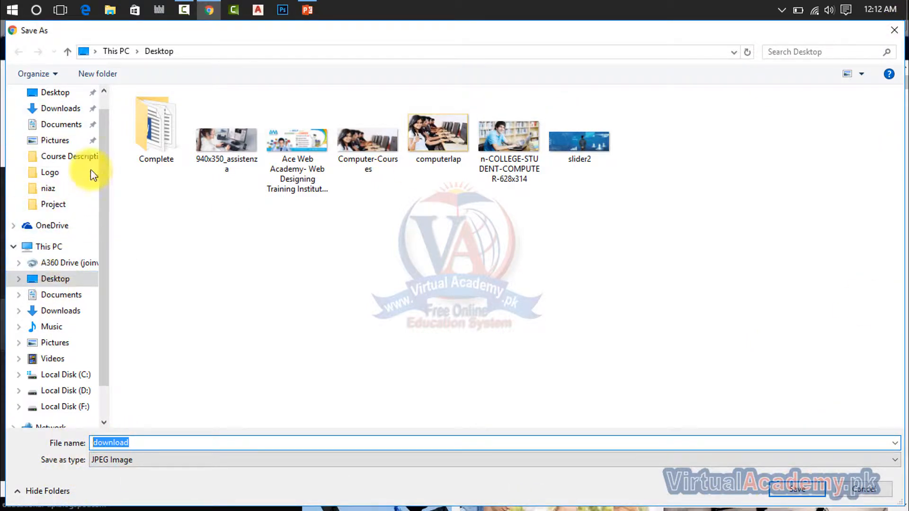
{"action": "left_click", "coordinate": [894, 29]}
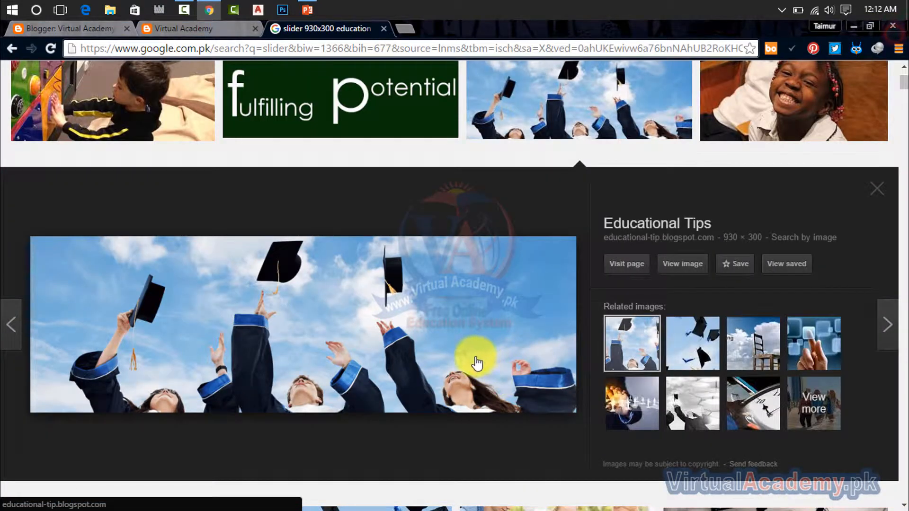
{"action": "left_click", "coordinate": [879, 189]}
{"action": "scroll", "coordinate": [238, 145], "scroll_direction": "up", "scroll_amount": 2}
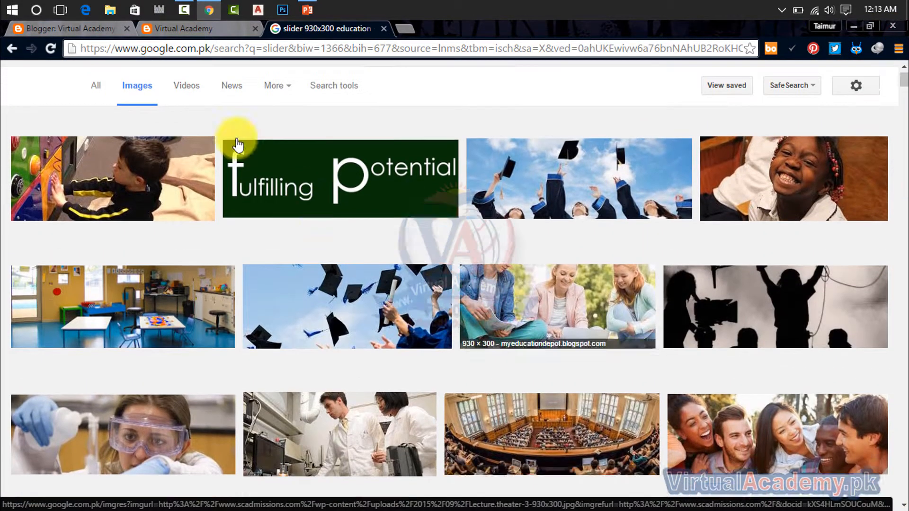
{"action": "scroll", "coordinate": [238, 144], "scroll_direction": "up", "scroll_amount": 1}
{"action": "left_click", "coordinate": [197, 29]}
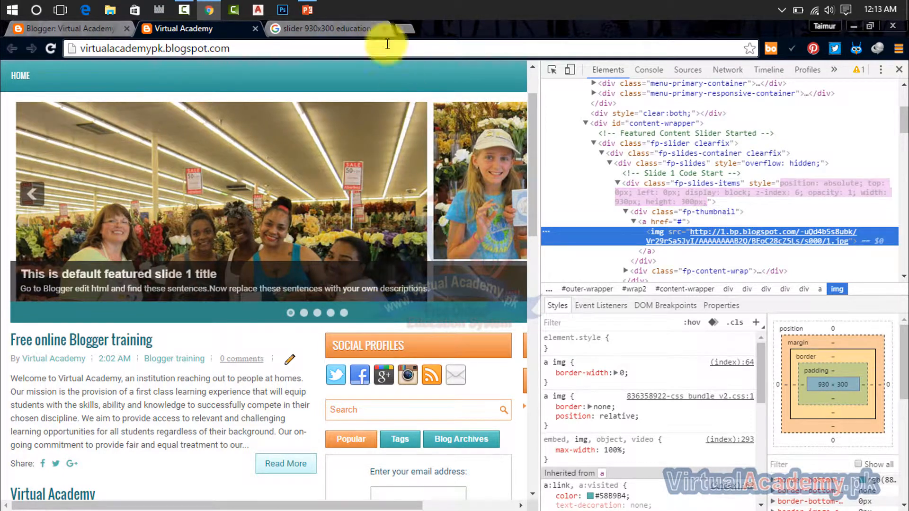
{"action": "left_click", "coordinate": [347, 29]}
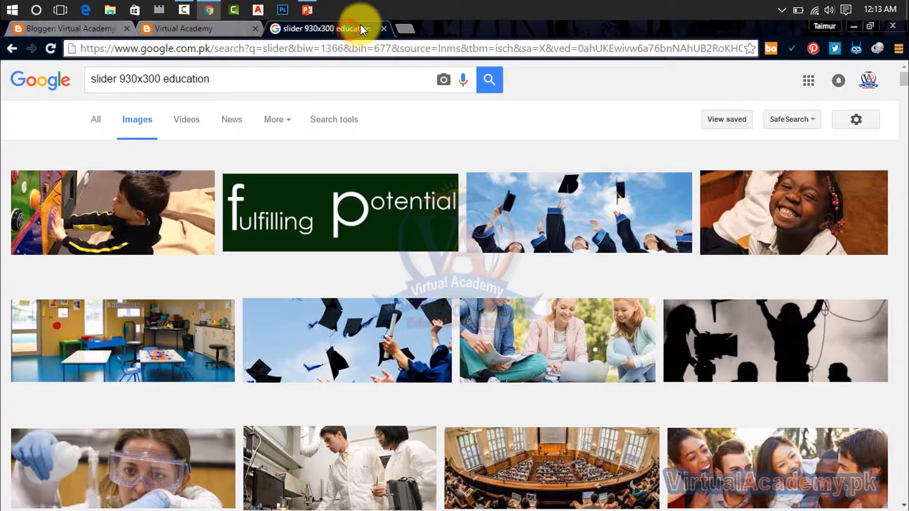
Save the blue 930 × 300 "LOADING..." businessman image from kistedu.in to the Desktop as 4.jpg and close its preview.
{"action": "scroll", "coordinate": [690, 198], "scroll_direction": "down", "scroll_amount": 5}
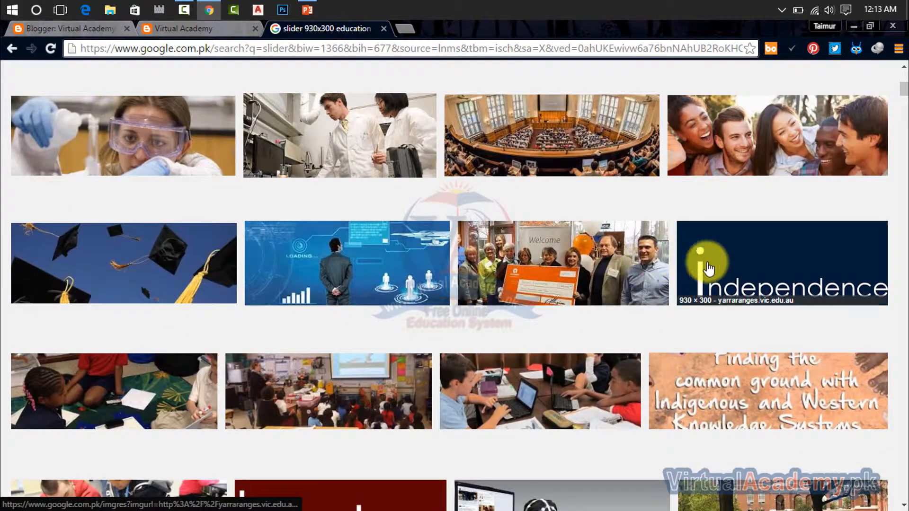
{"action": "left_click", "coordinate": [284, 286]}
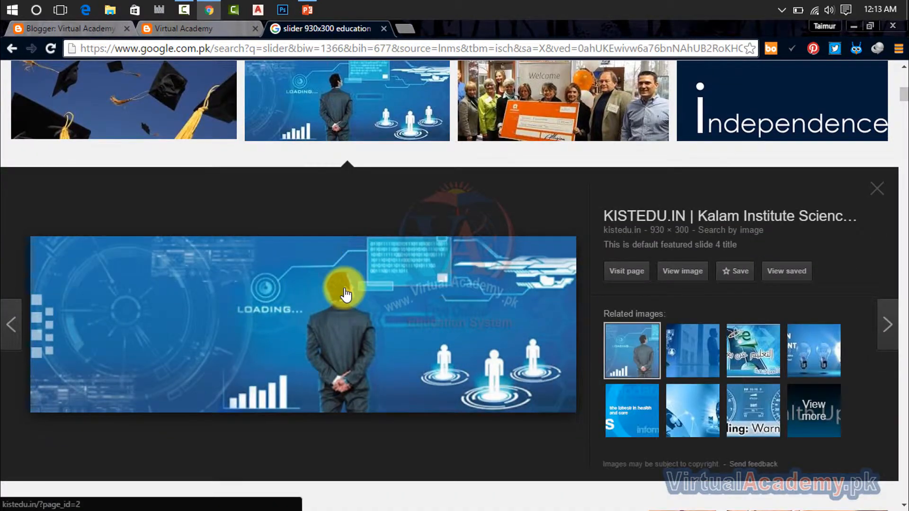
{"action": "right_click", "coordinate": [345, 289]}
{"action": "left_click", "coordinate": [393, 174]}
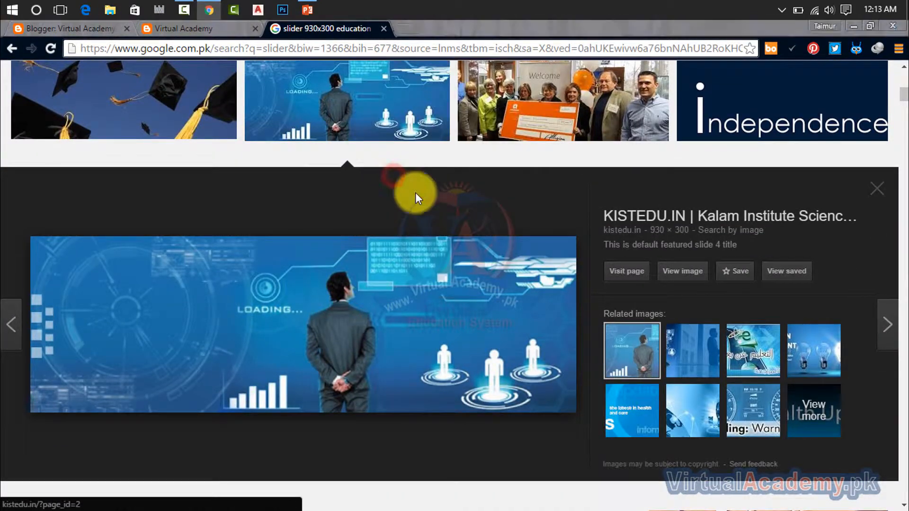
{"action": "left_click", "coordinate": [50, 92]}
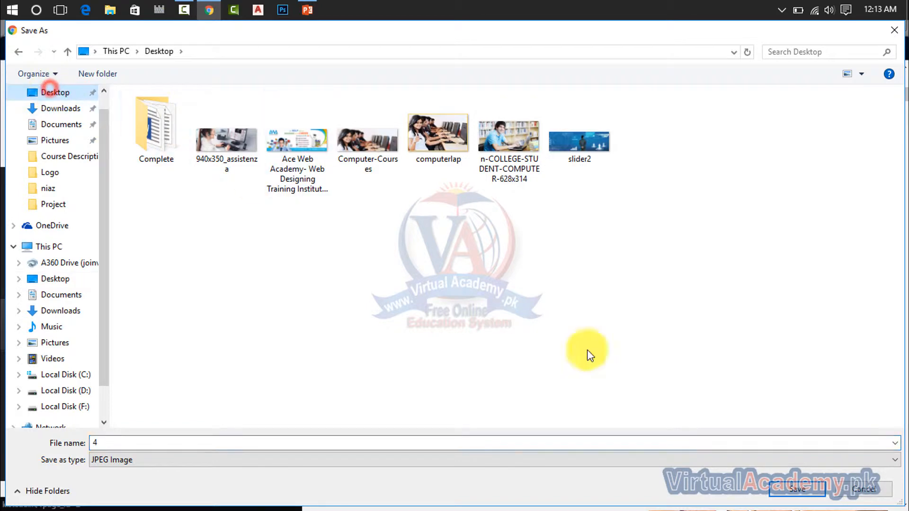
{"action": "left_click", "coordinate": [797, 492]}
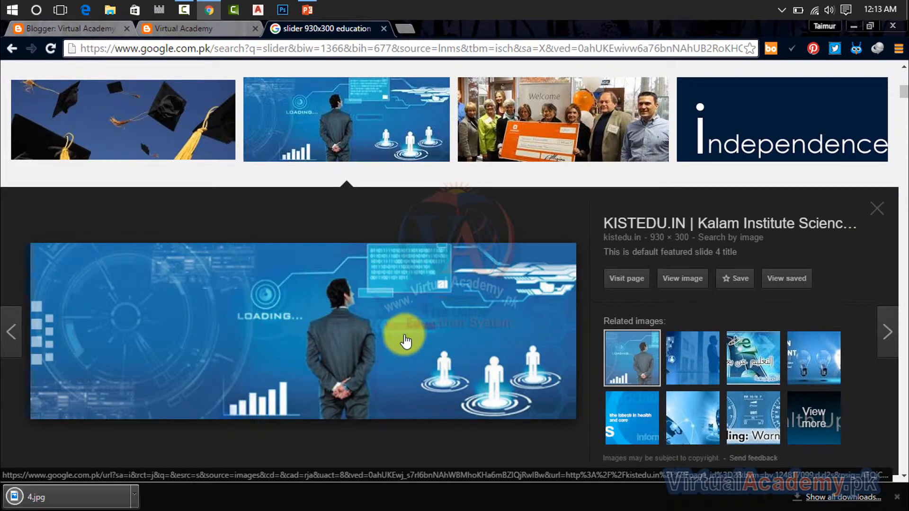
{"action": "left_click", "coordinate": [877, 213]}
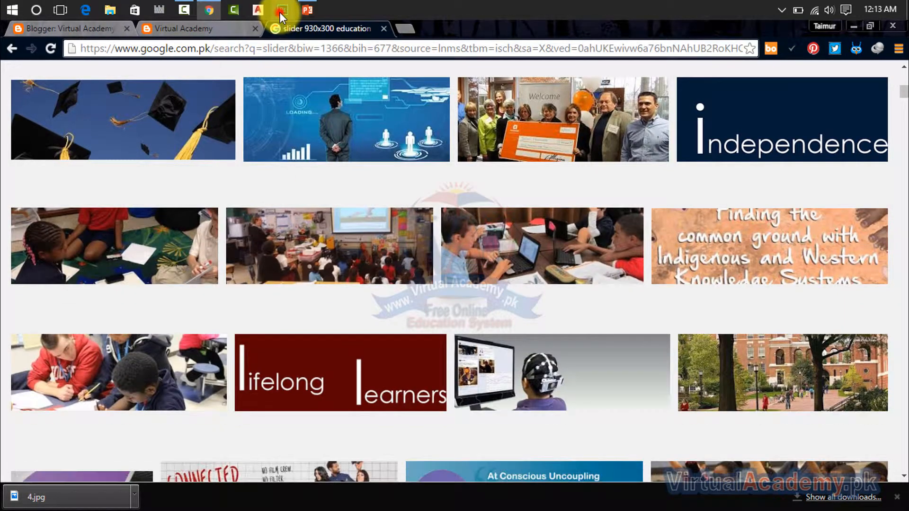
Switch to Photoshop and set up a new document with a width of 930 pixels and a height of 300 pixels.
{"action": "left_click", "coordinate": [282, 10]}
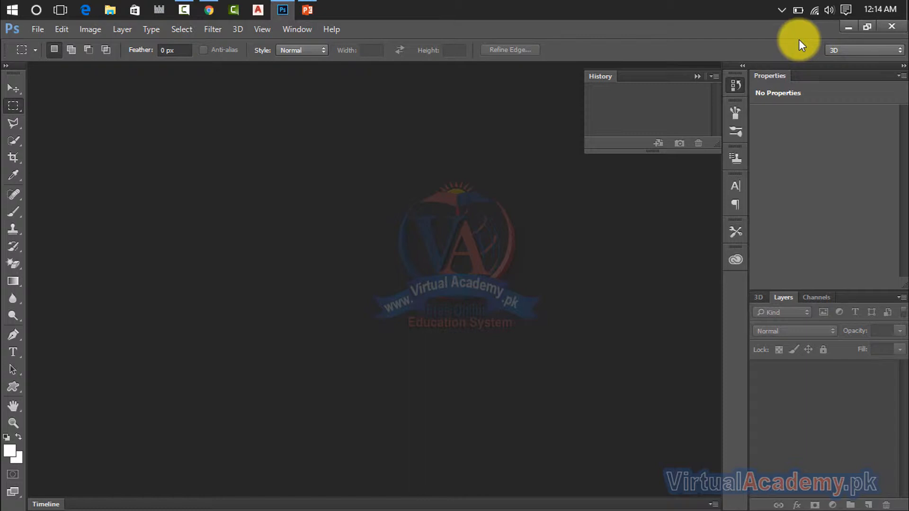
{"action": "left_click", "coordinate": [695, 77]}
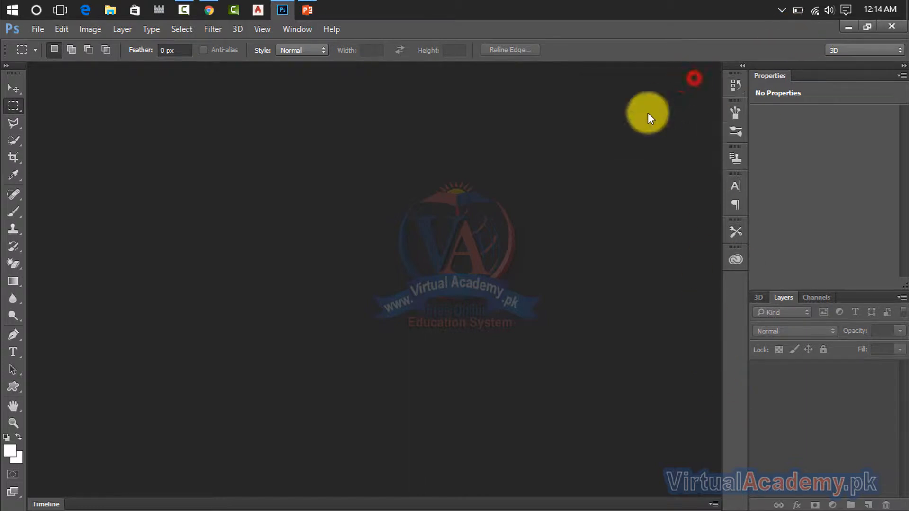
{"action": "left_click", "coordinate": [36, 29]}
{"action": "left_click", "coordinate": [41, 43]}
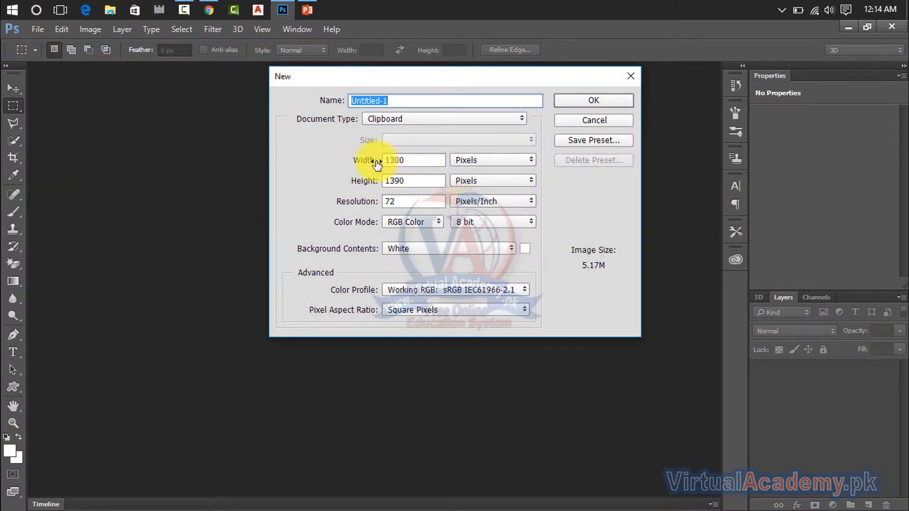
{"action": "left_click_drag", "start_coordinate": [416, 159], "coordinate": [355, 162]}
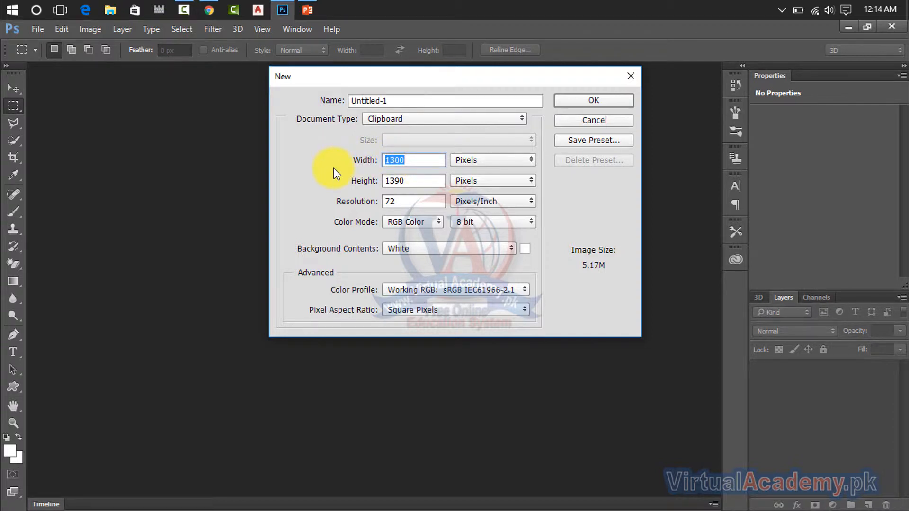
{"action": "type", "text": "930"}
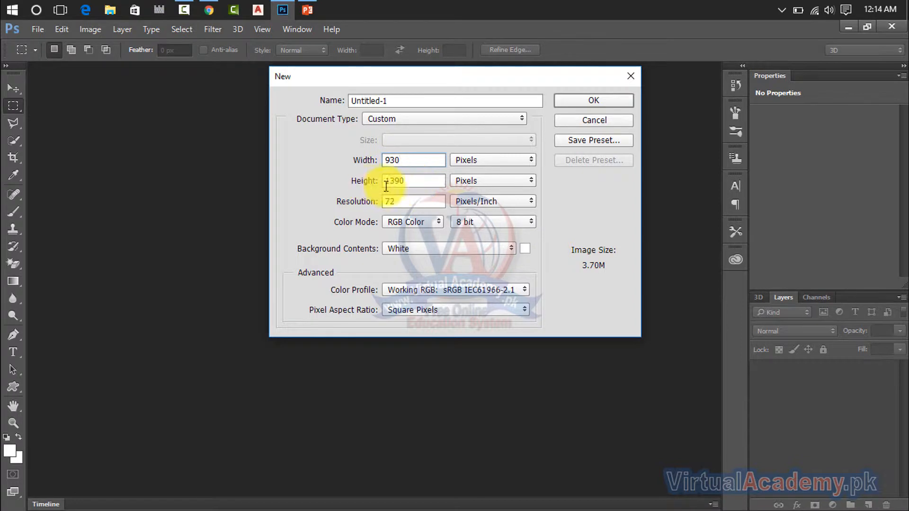
{"action": "left_click_drag", "start_coordinate": [386, 186], "coordinate": [359, 188]}
{"action": "type", "text": "300"}
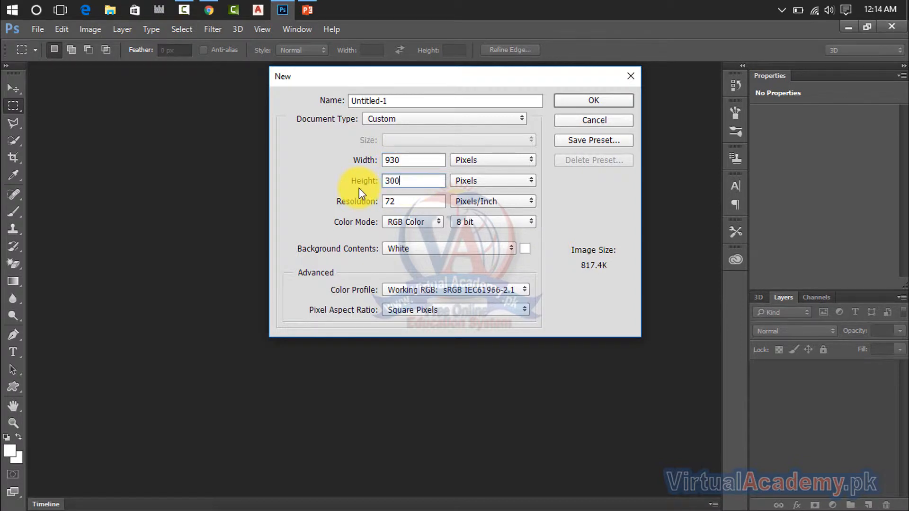
Create the new document with a resolution of 72 pixels/inch and White background contents.
{"action": "left_click_drag", "start_coordinate": [411, 199], "coordinate": [342, 208]}
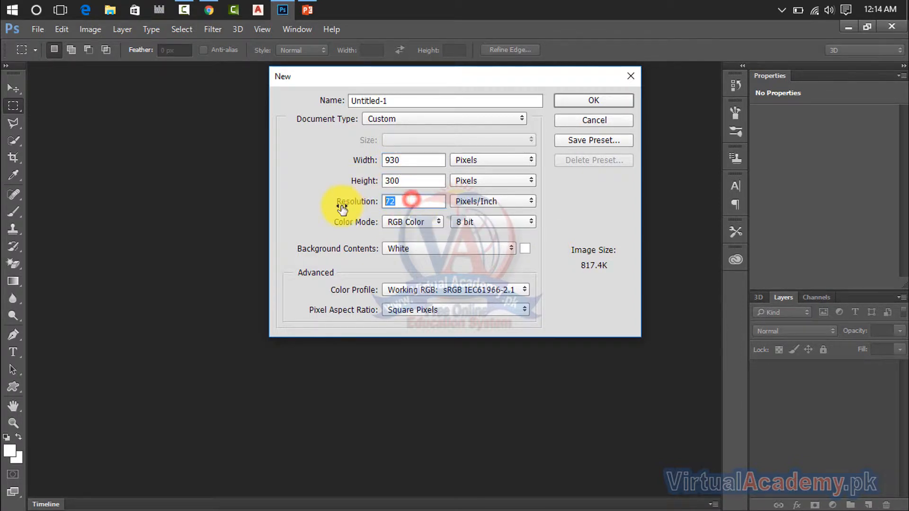
{"action": "type", "text": "300"}
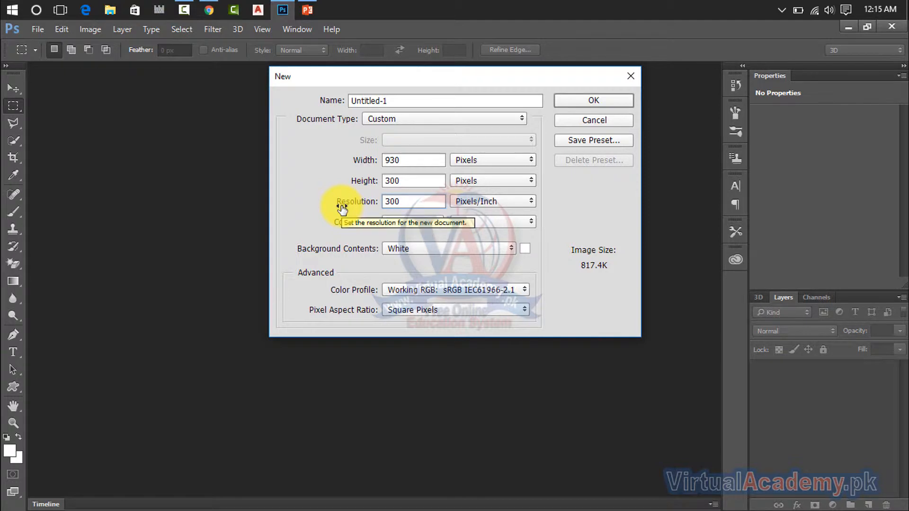
{"action": "left_click_drag", "start_coordinate": [413, 202], "coordinate": [359, 208]}
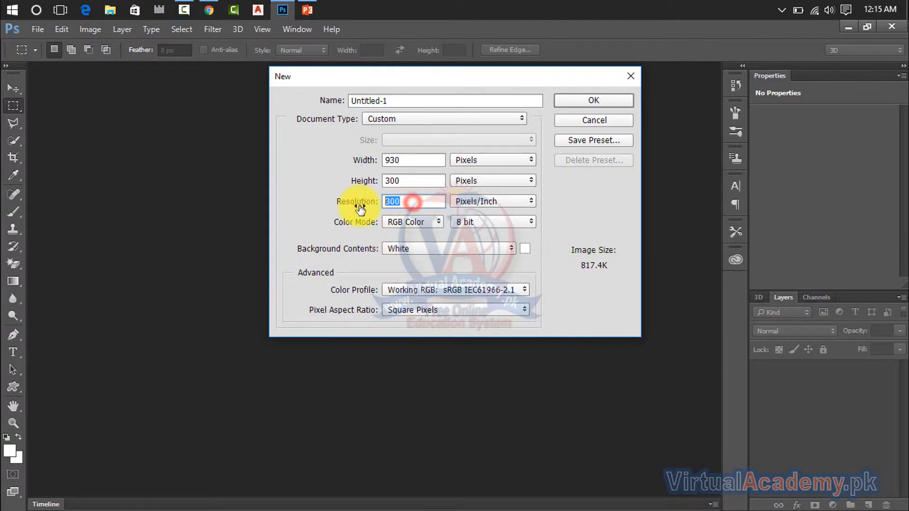
{"action": "type", "text": "72"}
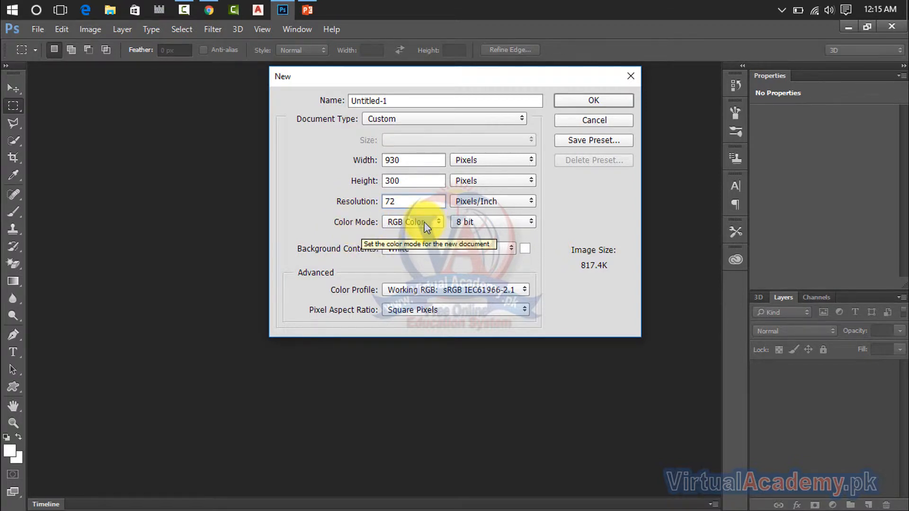
{"action": "left_click", "coordinate": [406, 248]}
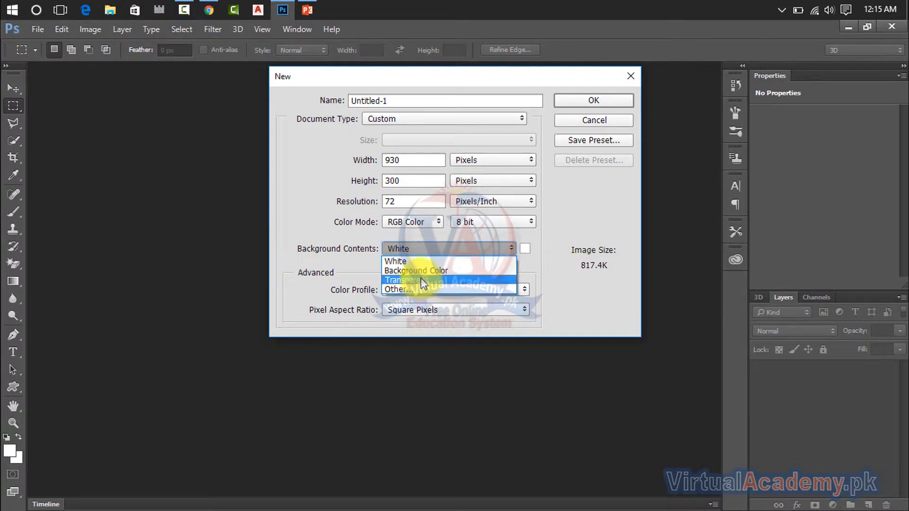
{"action": "left_click", "coordinate": [416, 260]}
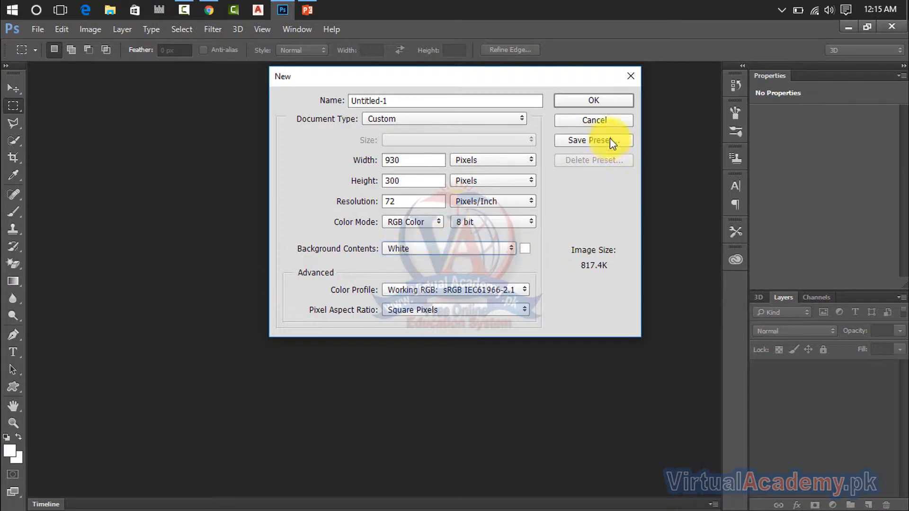
{"action": "left_click", "coordinate": [604, 103]}
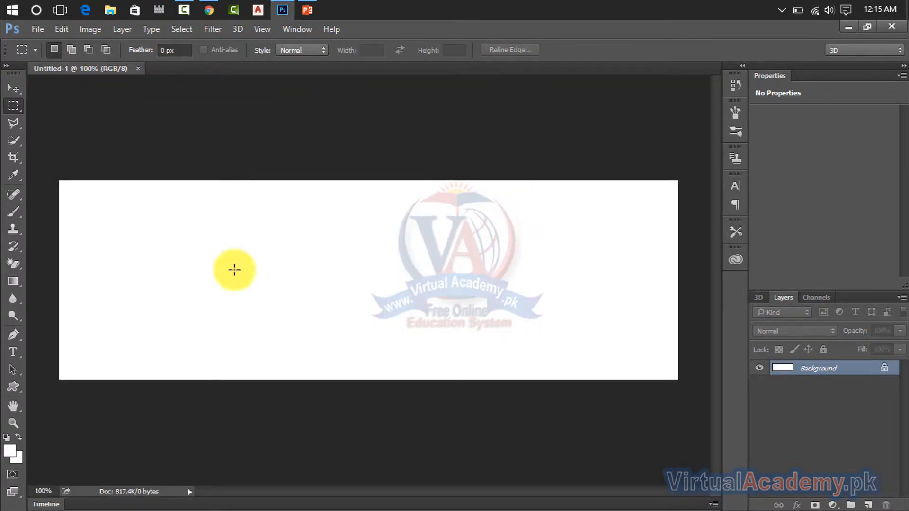
Try filling the entire canvas with the orange foreground colour #ca722e, and undo the fill.
{"action": "left_click_drag", "start_coordinate": [49, 169], "coordinate": [748, 424]}
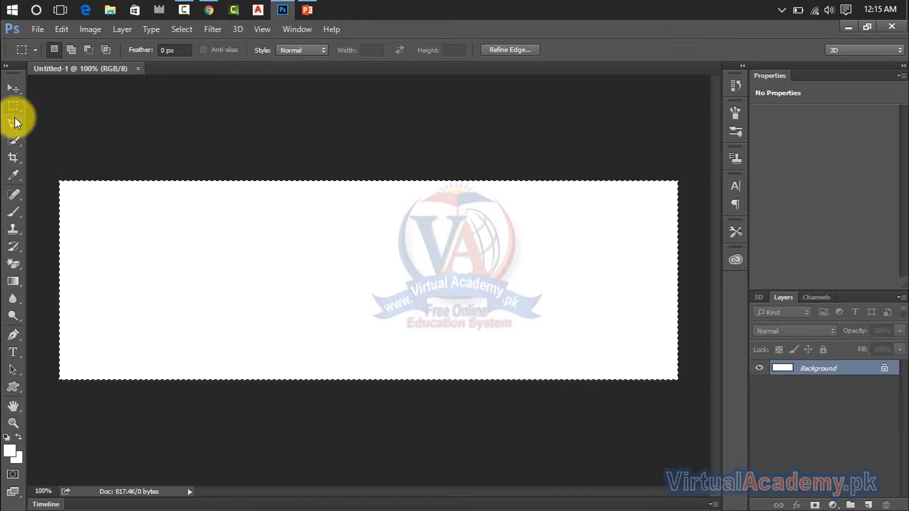
{"action": "left_click", "coordinate": [10, 450]}
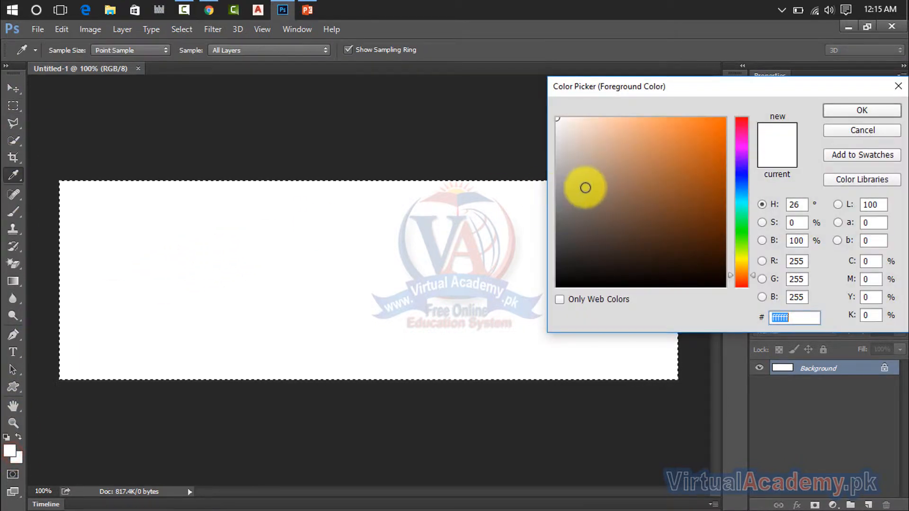
{"action": "left_click_drag", "start_coordinate": [611, 173], "coordinate": [687, 153]}
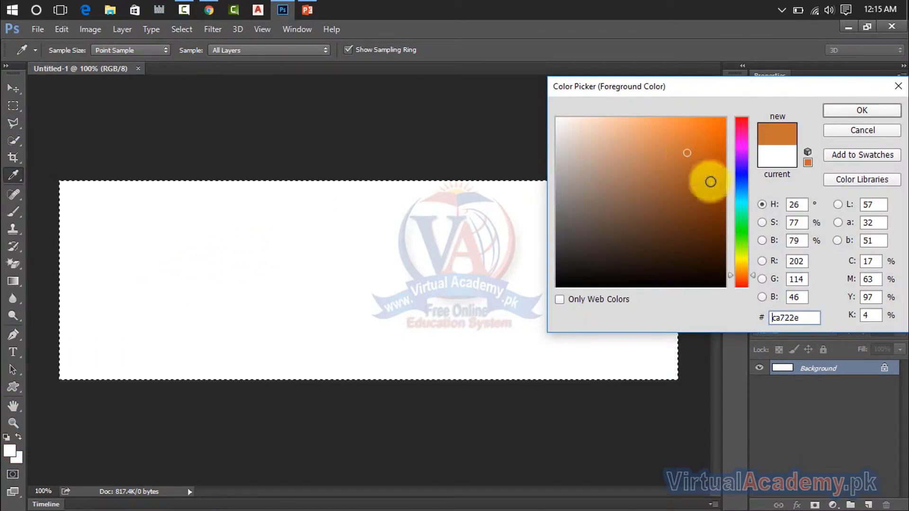
{"action": "left_click", "coordinate": [861, 110]}
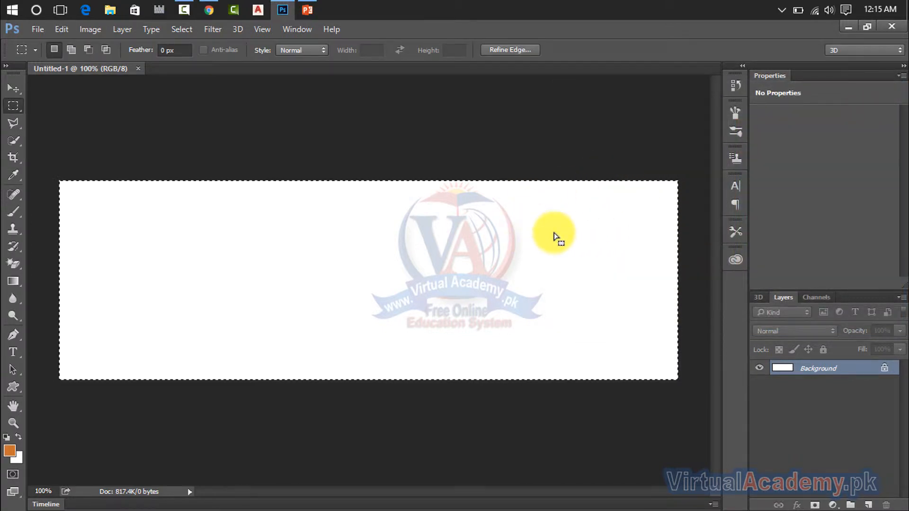
{"action": "key", "text": "alt+BackSpace"}
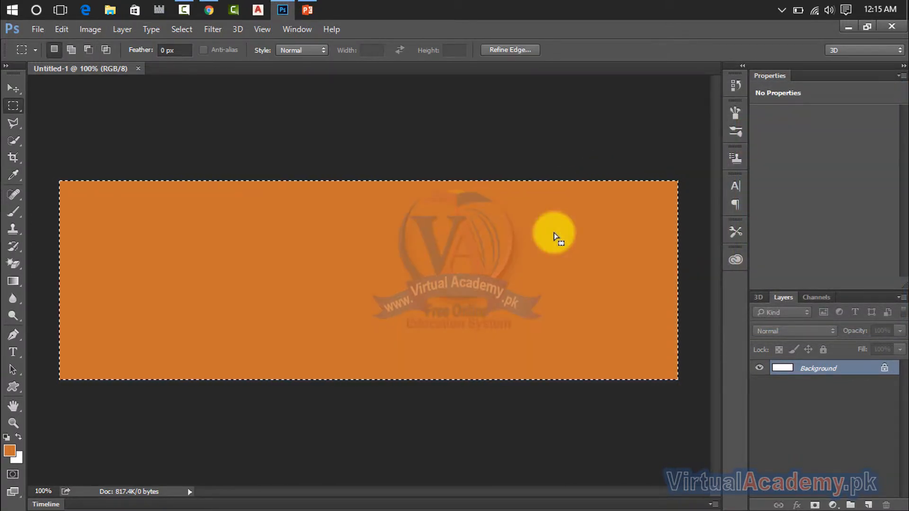
{"action": "key", "text": "ctrl+z"}
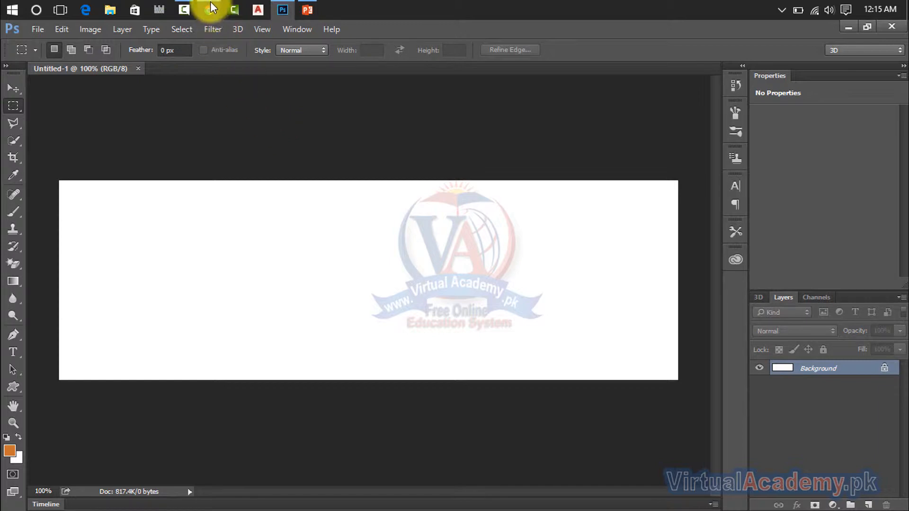
Open the image computerlap from the Desktop.
{"action": "left_click", "coordinate": [38, 30]}
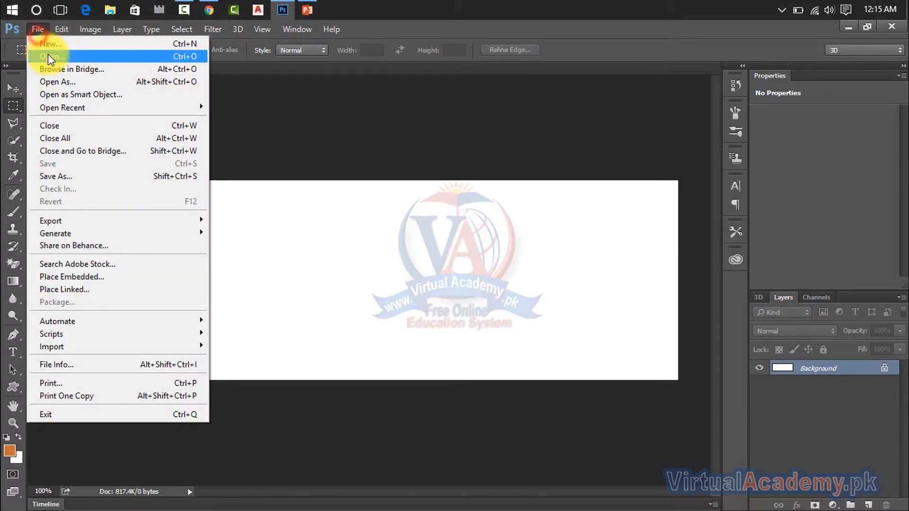
{"action": "left_click", "coordinate": [49, 58]}
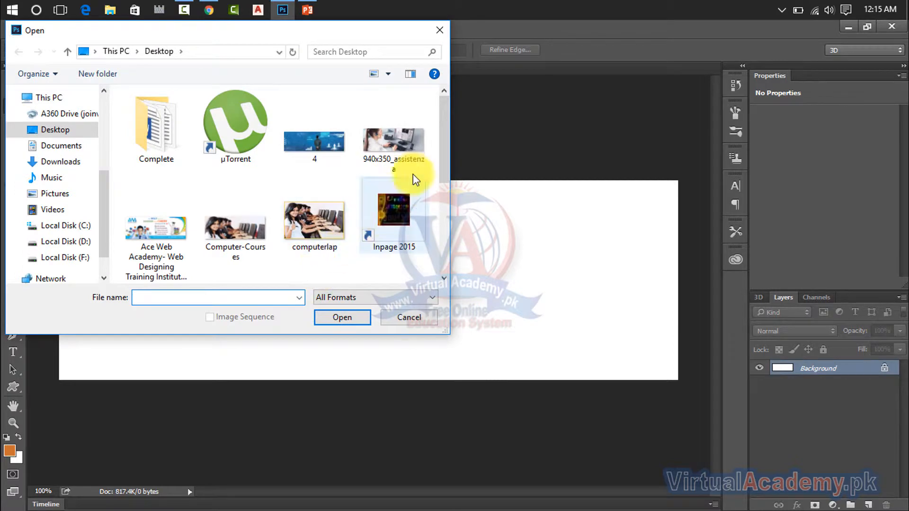
{"action": "left_click_drag", "start_coordinate": [450, 158], "coordinate": [454, 171]}
{"action": "double_click", "coordinate": [331, 225]}
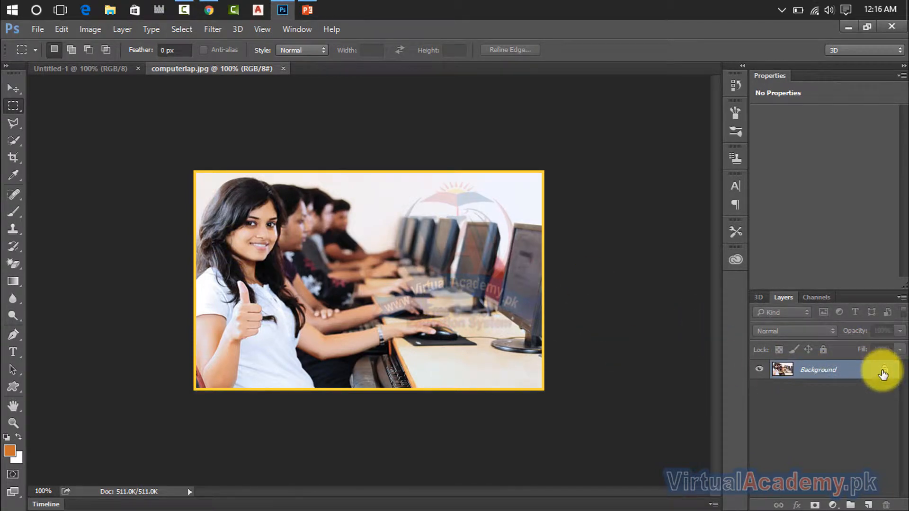
Convert the photo's locked Background into a regular layer and move the photo into the Untitled-1 document.
{"action": "double_click", "coordinate": [847, 373]}
{"action": "left_click", "coordinate": [581, 155]}
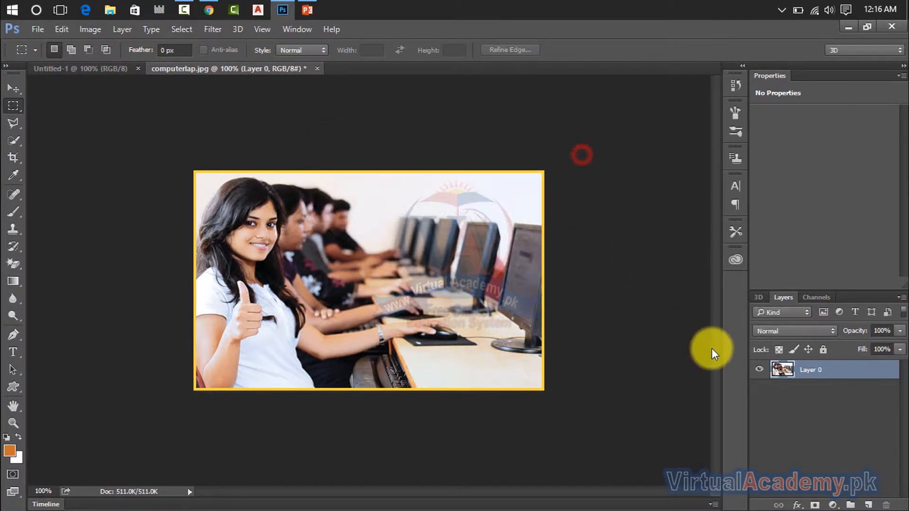
{"action": "left_click", "coordinate": [12, 89]}
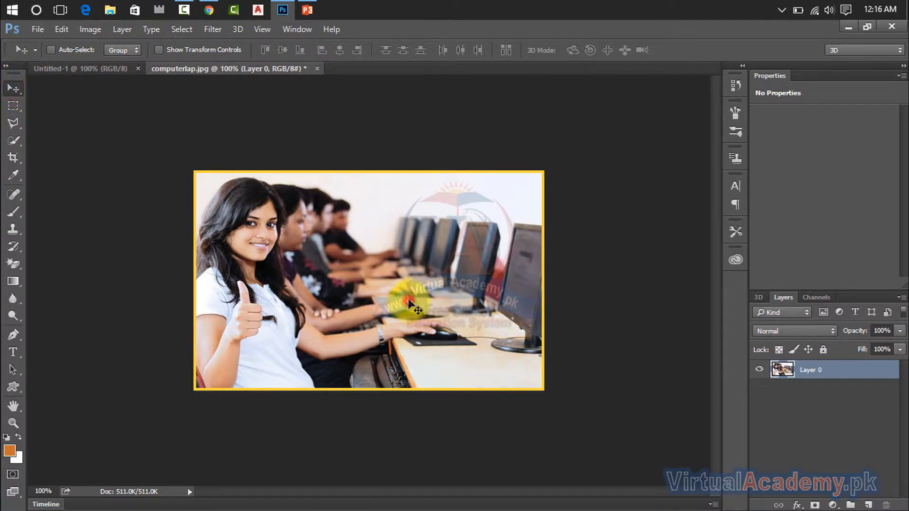
{"action": "left_click_drag", "start_coordinate": [410, 303], "coordinate": [315, 376]}
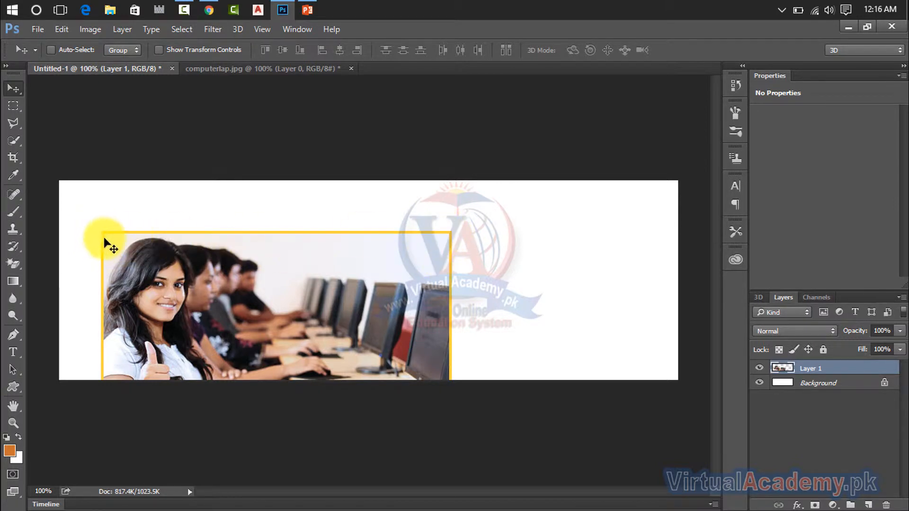
Select the yellow border strip along the photo's top edge with a rectangular marquee, delete it and deselect.
{"action": "left_click", "coordinate": [18, 107]}
{"action": "left_click", "coordinate": [56, 109]}
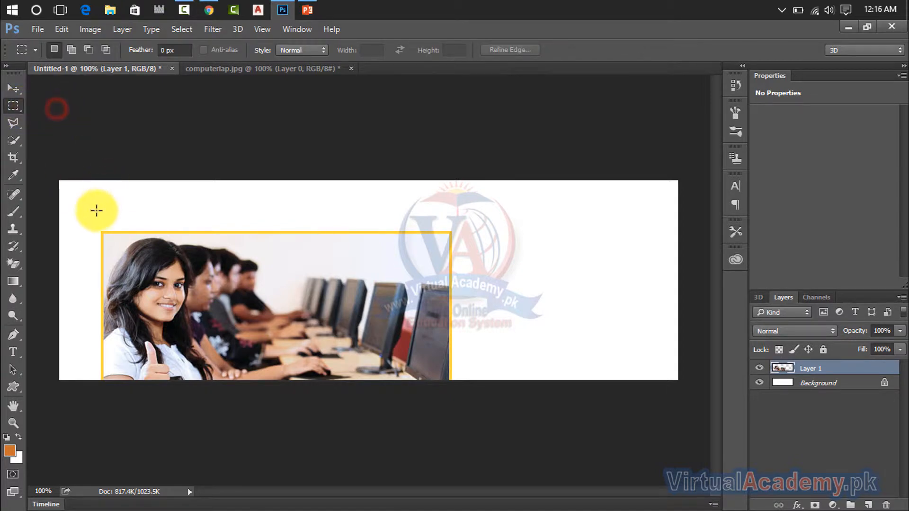
{"action": "left_click_drag", "start_coordinate": [92, 228], "coordinate": [463, 235]}
{"action": "left_click", "coordinate": [495, 240]}
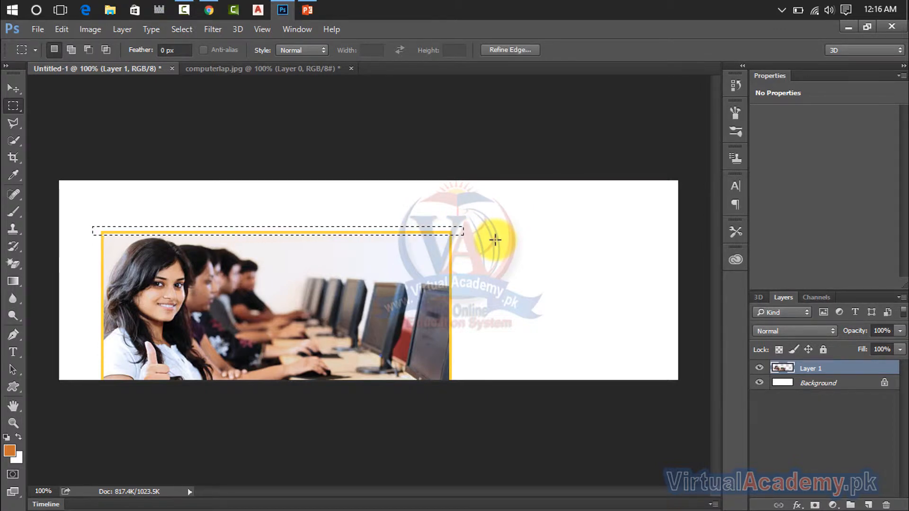
{"action": "key", "text": "Delete"}
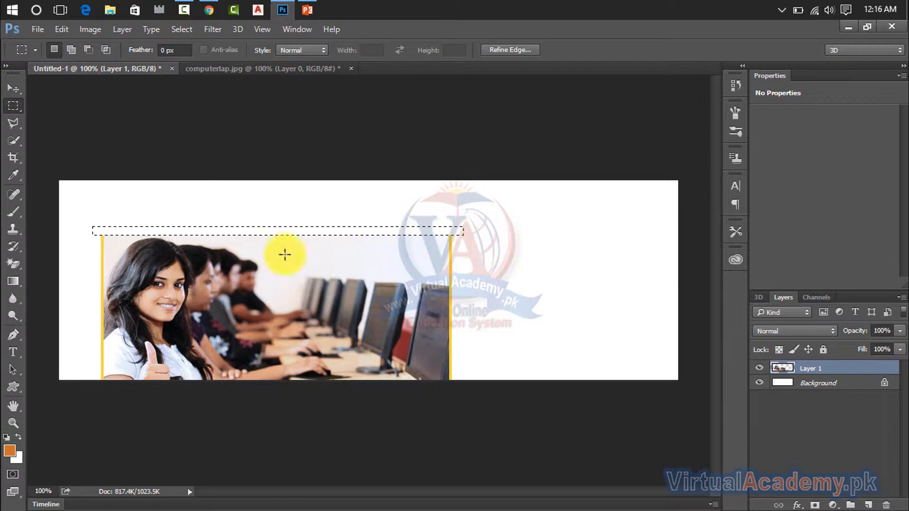
{"action": "left_click", "coordinate": [14, 87]}
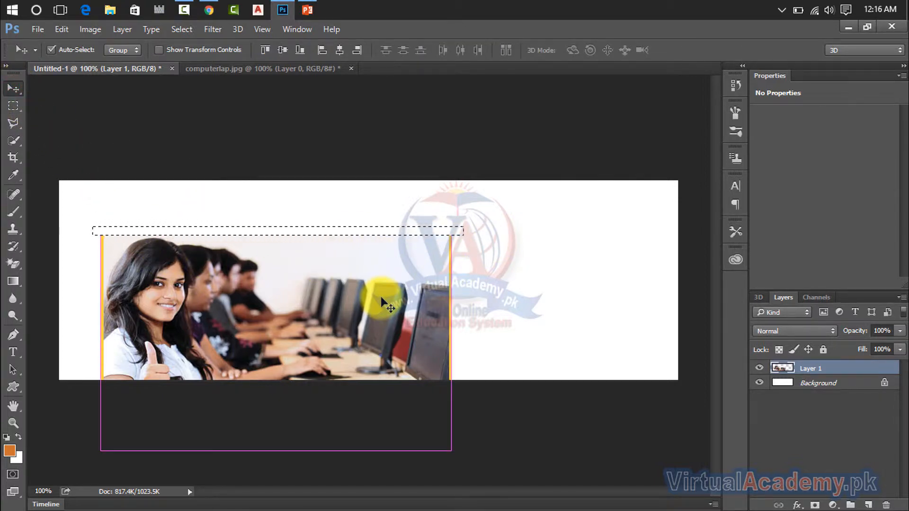
{"action": "key", "text": "ctrl+d"}
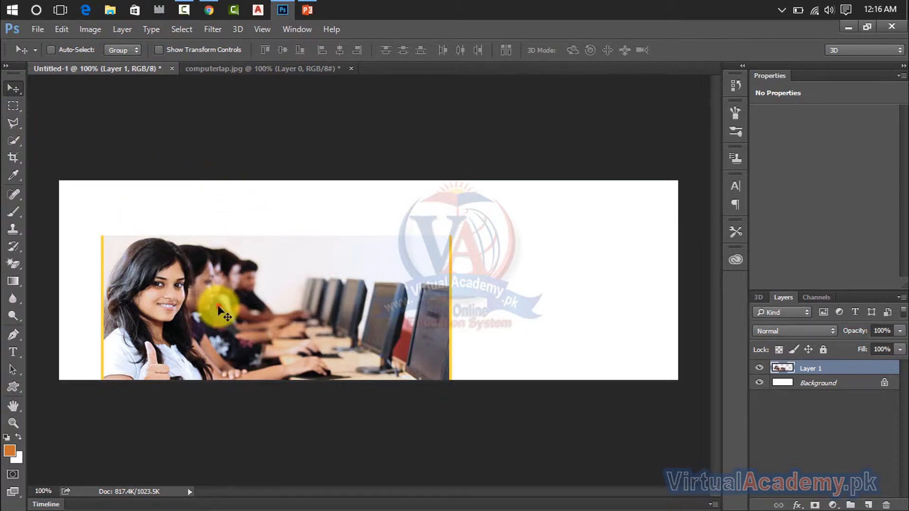
Move the photo up until its bottom edge is on the canvas, delete the yellow bottom border and deselect.
{"action": "left_click_drag", "start_coordinate": [215, 297], "coordinate": [231, 184]}
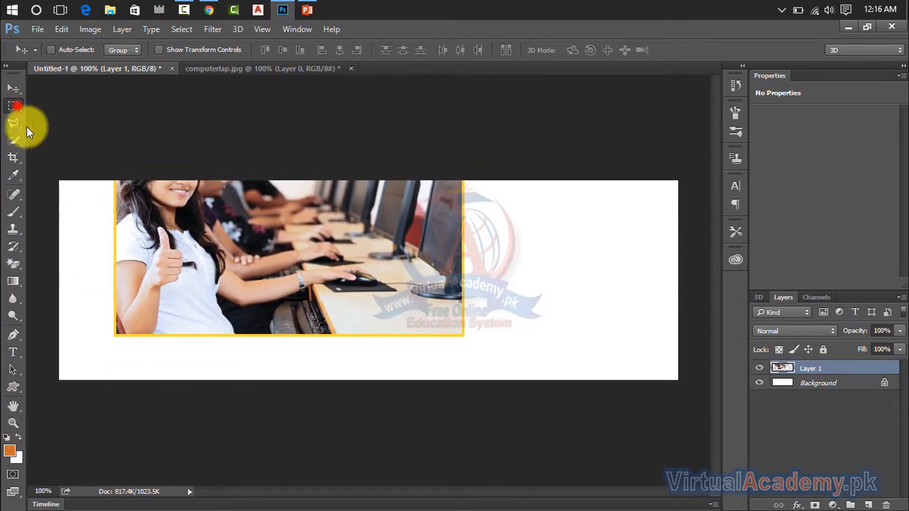
{"action": "left_click", "coordinate": [14, 105]}
{"action": "left_click_drag", "start_coordinate": [111, 330], "coordinate": [490, 373]}
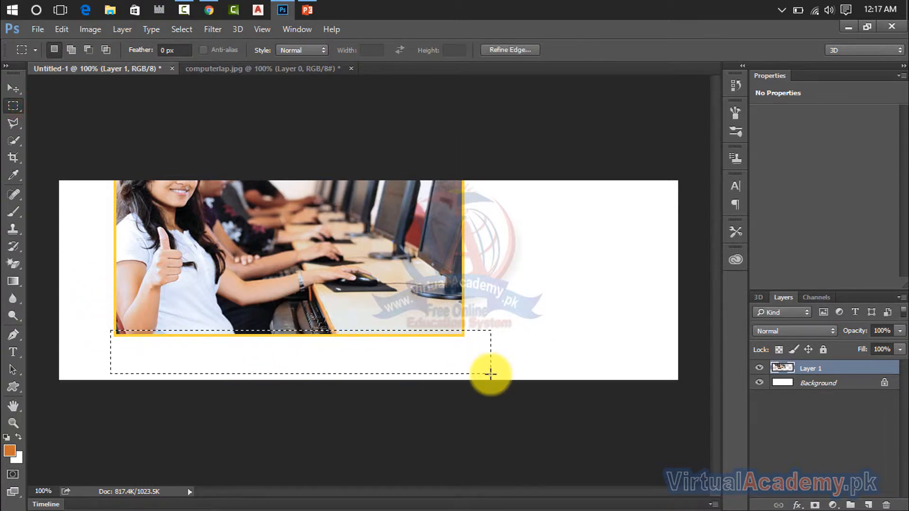
{"action": "key", "text": "Delete"}
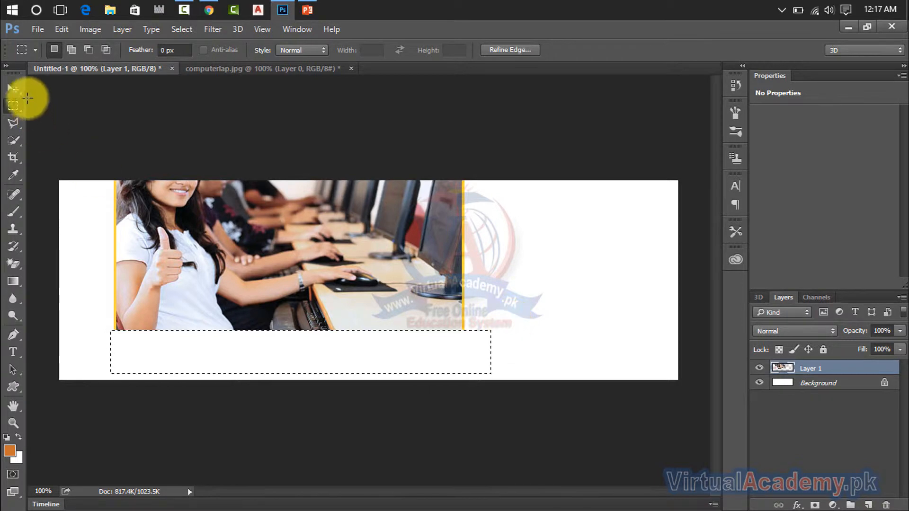
{"action": "left_click", "coordinate": [13, 88]}
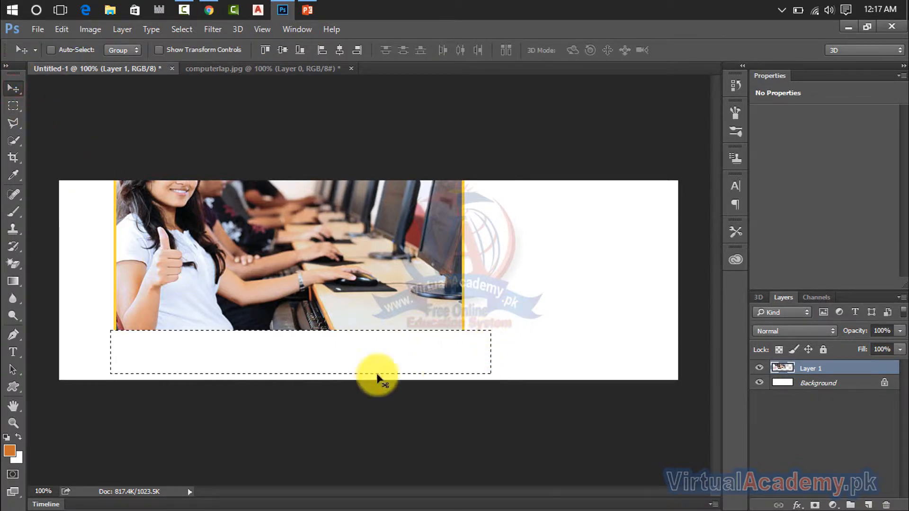
{"action": "key", "text": "ctrl+d"}
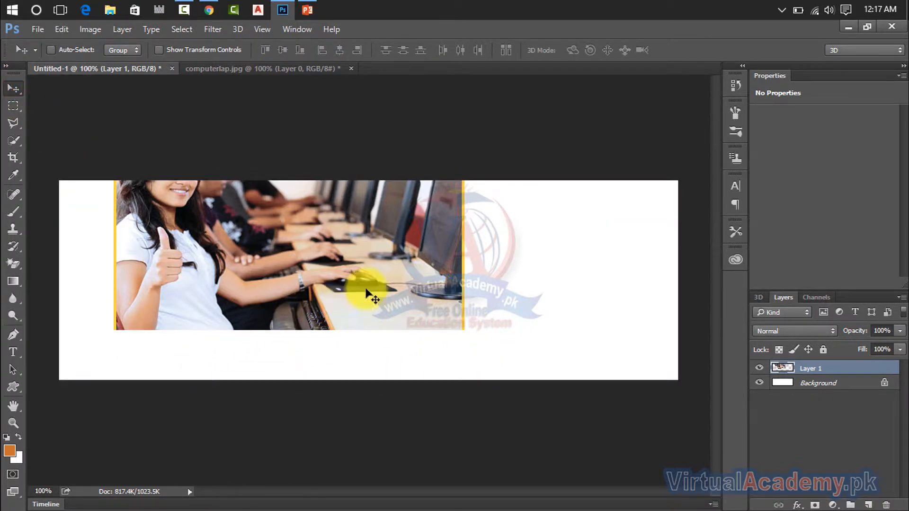
Align the photo with the canvas's upper-left corner and delete the yellow border strips along its left and right sides.
{"action": "left_click_drag", "start_coordinate": [368, 289], "coordinate": [305, 320]}
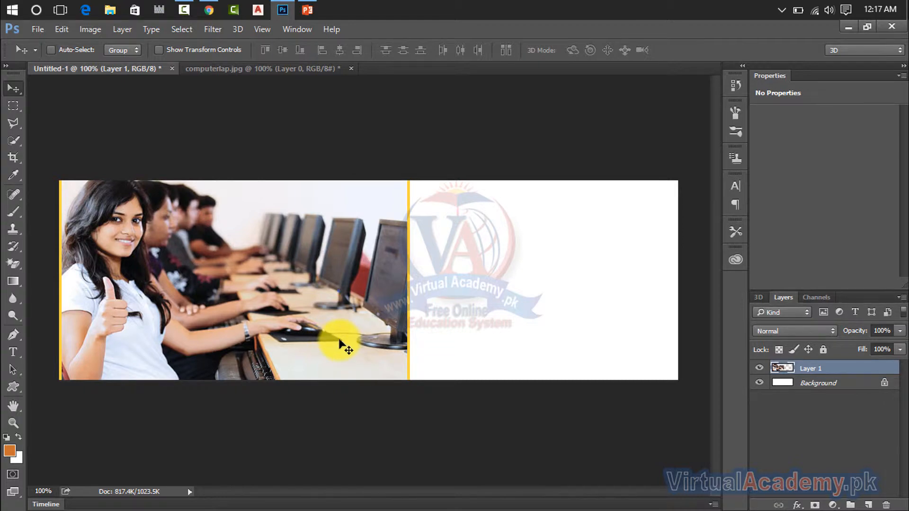
{"action": "left_click_drag", "start_coordinate": [308, 278], "coordinate": [313, 294]}
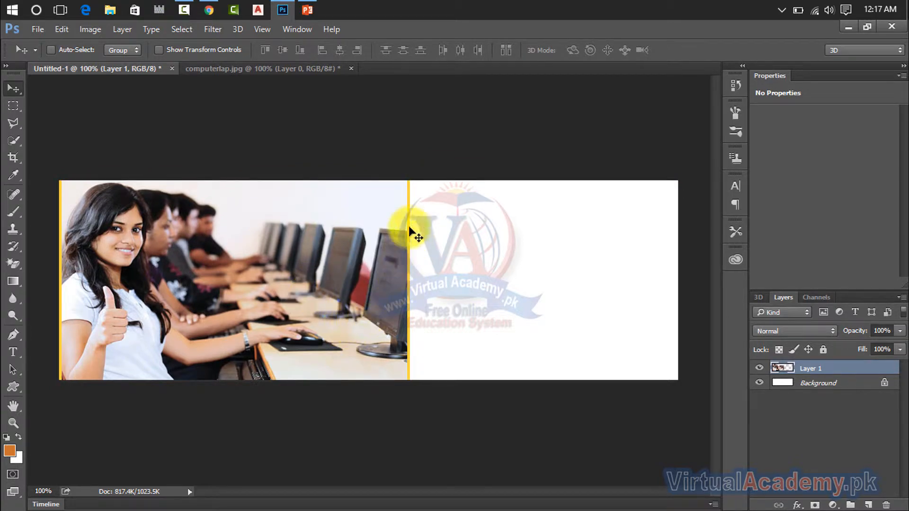
{"action": "left_click", "coordinate": [14, 105]}
{"action": "left_click_drag", "start_coordinate": [59, 181], "coordinate": [66, 389]}
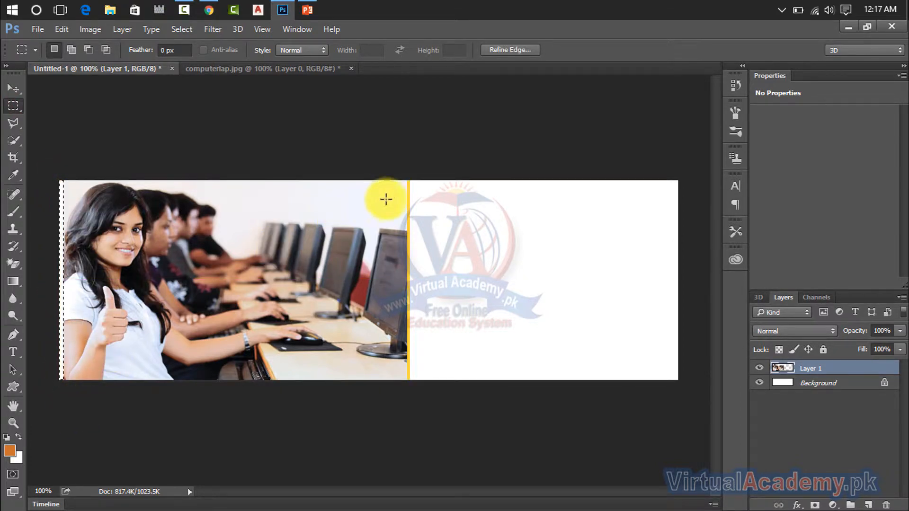
{"action": "left_click_drag", "start_coordinate": [425, 172], "coordinate": [406, 391]}
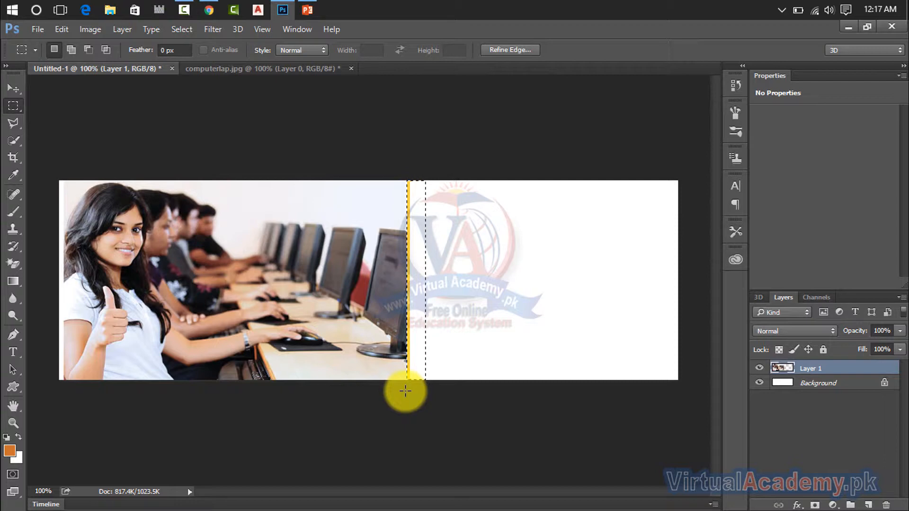
{"action": "key", "text": "Delete"}
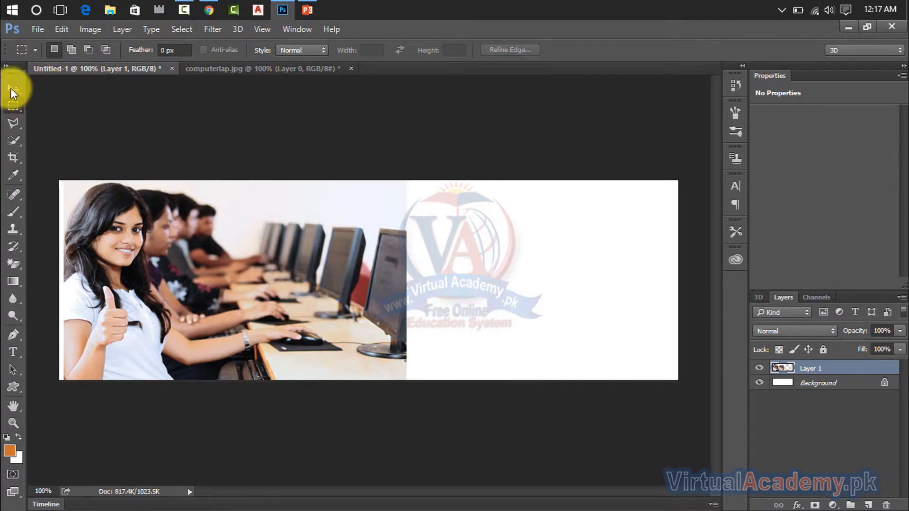
Free-transform the photo to 113.66% width and 95.54% height so its bottom meets the canvas edge, and apply the transformation.
{"action": "left_click", "coordinate": [12, 89]}
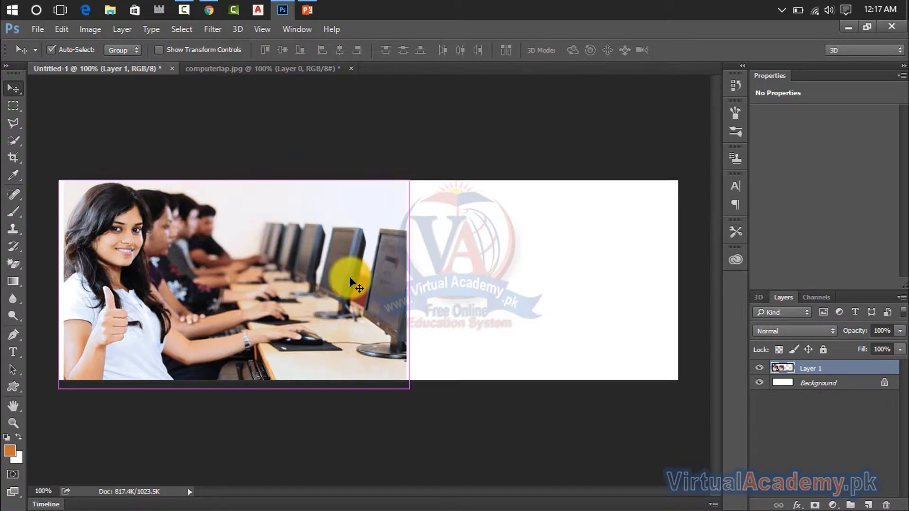
{"action": "key", "text": "ctrl+t"}
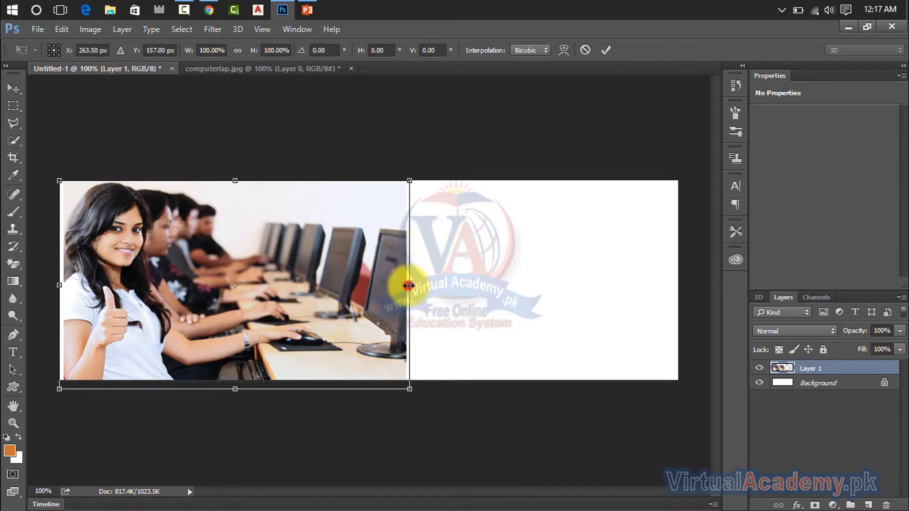
{"action": "left_click_drag", "start_coordinate": [407, 286], "coordinate": [457, 285]}
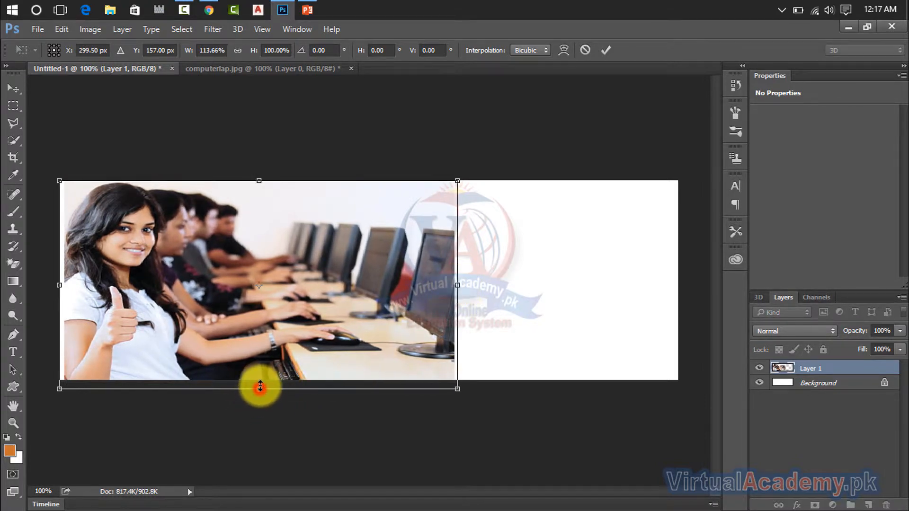
{"action": "left_click_drag", "start_coordinate": [260, 388], "coordinate": [260, 380]}
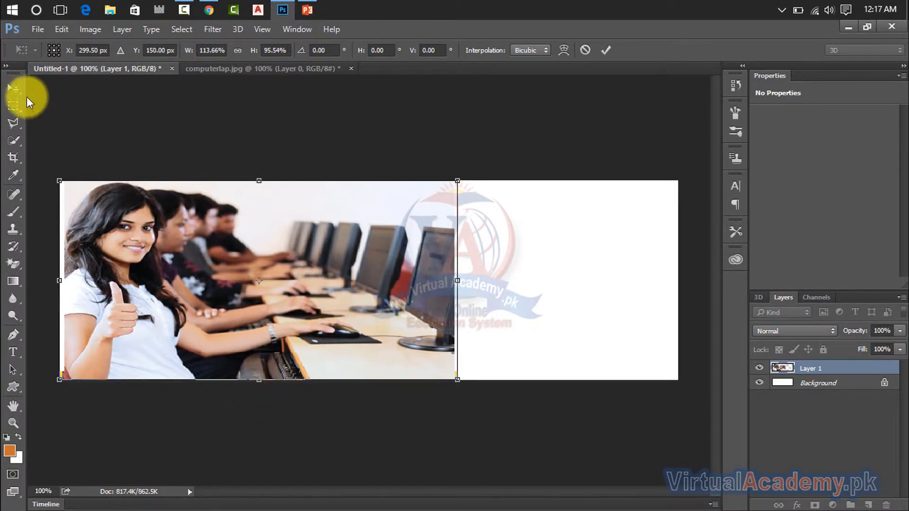
{"action": "left_click", "coordinate": [13, 89]}
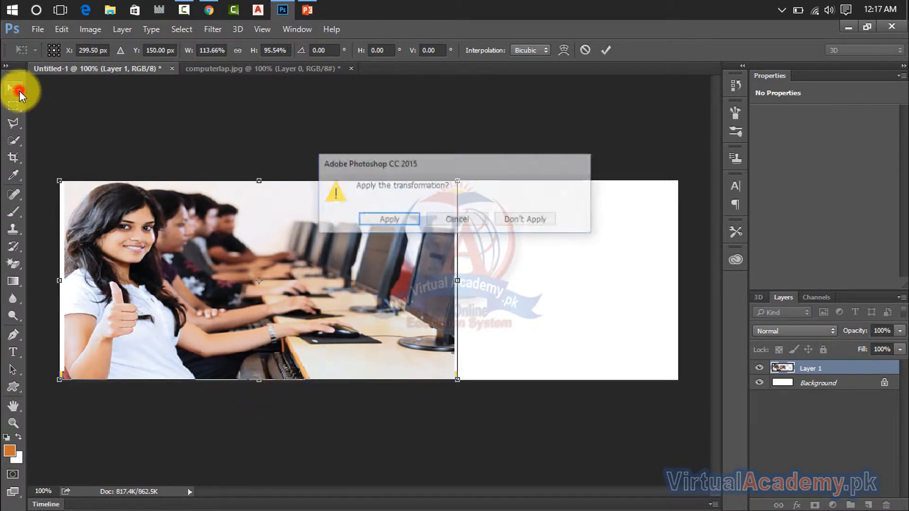
{"action": "left_click", "coordinate": [405, 220]}
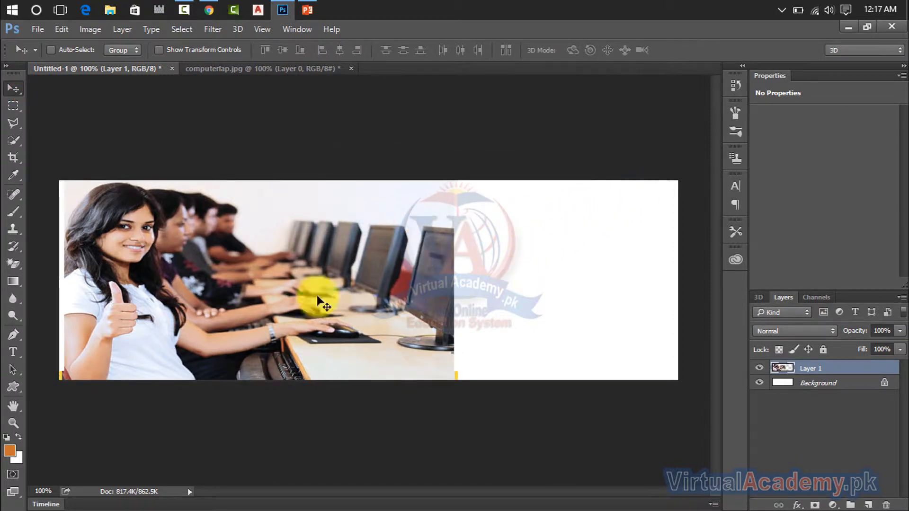
Delete the leftover yellow border bits at the photo's bottom-left and bottom-right corners and clear the selection.
{"action": "left_click", "coordinate": [8, 107]}
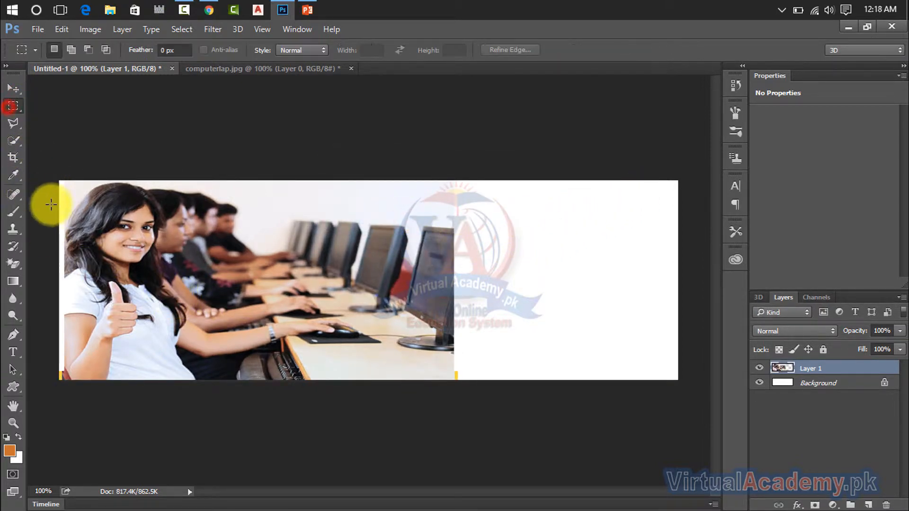
{"action": "left_click_drag", "start_coordinate": [55, 352], "coordinate": [63, 384]}
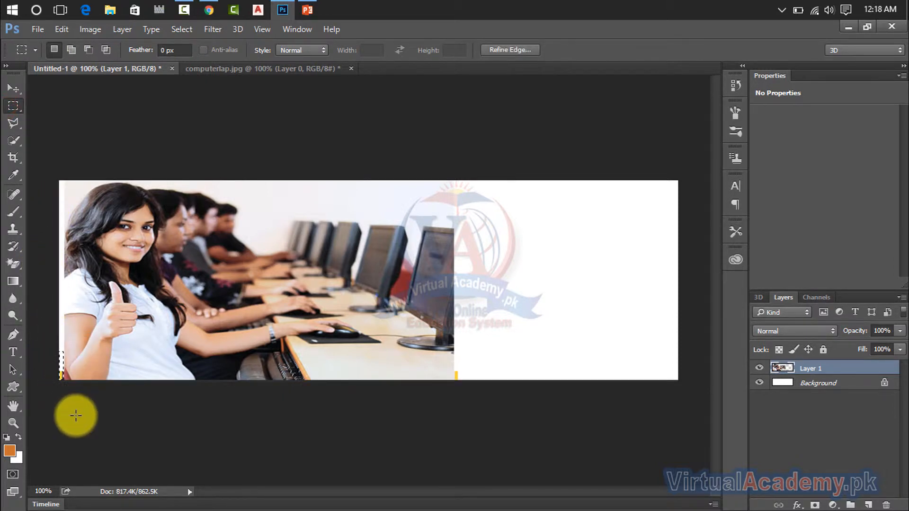
{"action": "left_click_drag", "start_coordinate": [465, 364], "coordinate": [454, 398]}
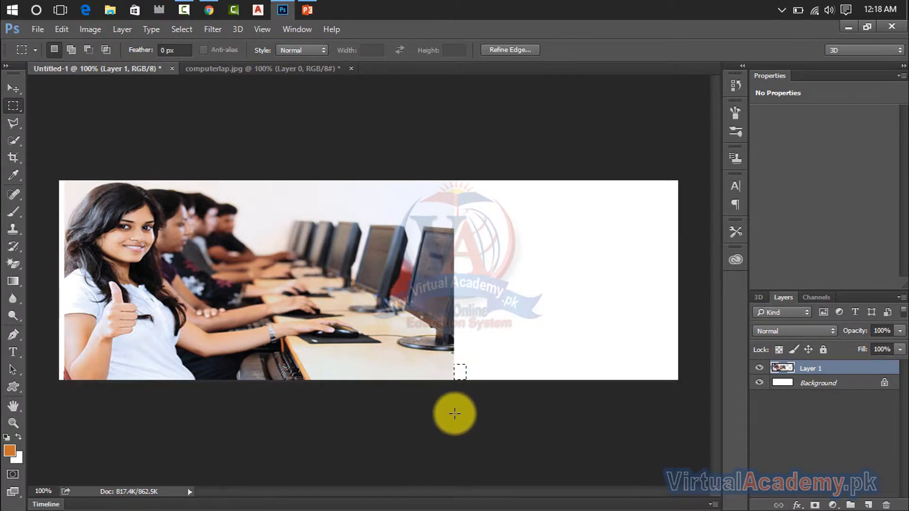
{"action": "left_click", "coordinate": [451, 408]}
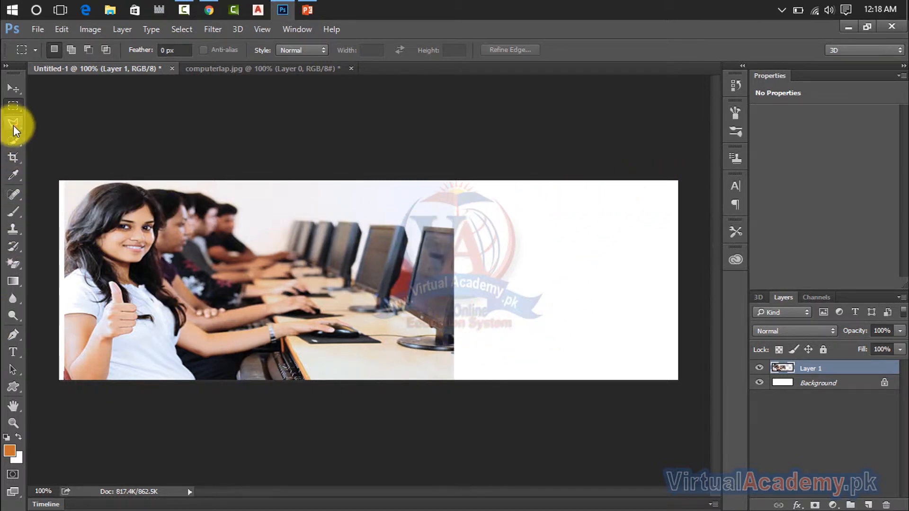
Draw a Polygonal Lasso selection with a slanted left side crossing the photo's right part and enclosing the canvas's blank right area.
{"action": "left_click_drag", "start_coordinate": [13, 125], "coordinate": [72, 138]}
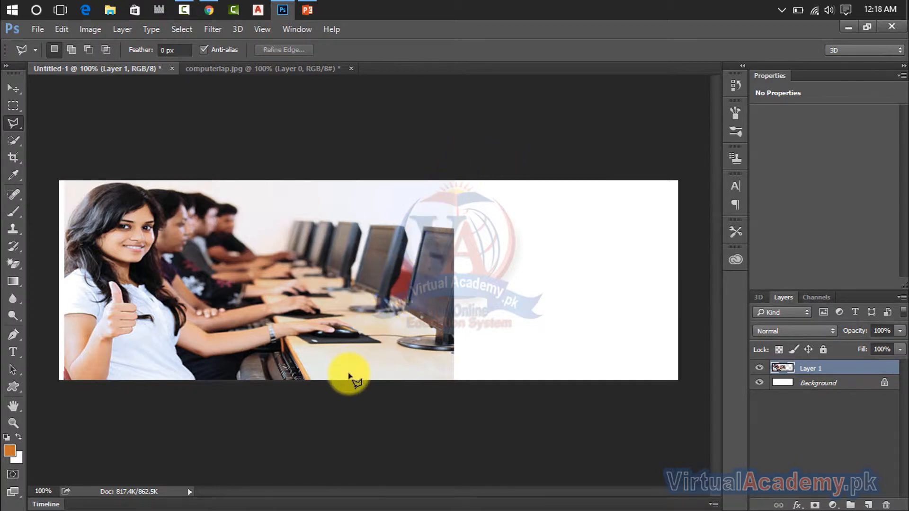
{"action": "left_click", "coordinate": [518, 156]}
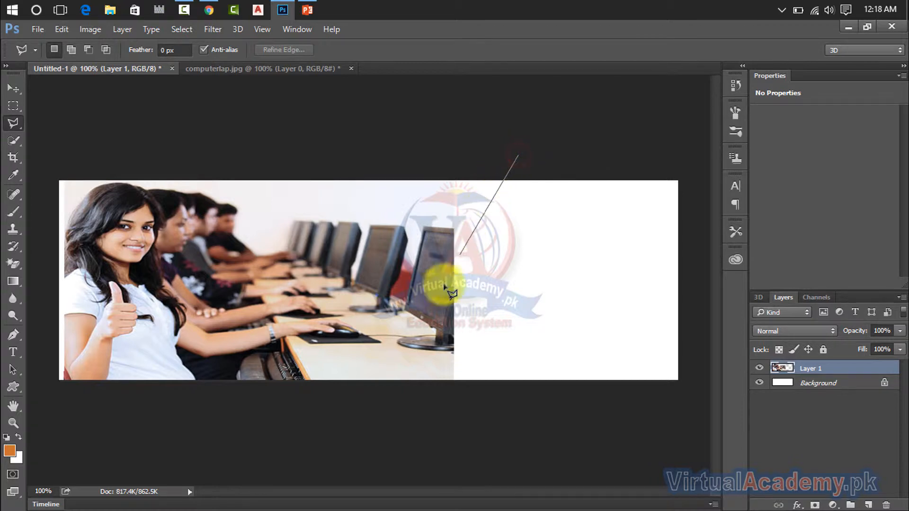
{"action": "left_click", "coordinate": [386, 395]}
{"action": "left_click", "coordinate": [687, 394]}
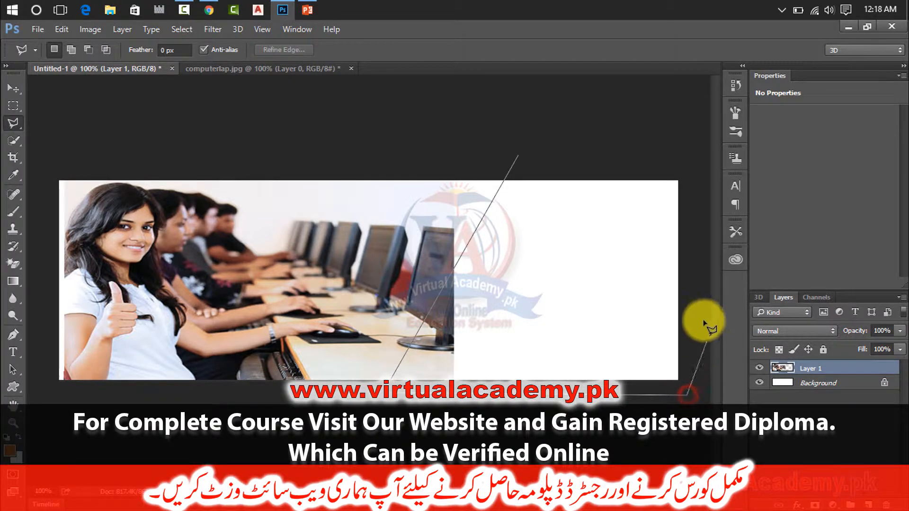
{"action": "left_click", "coordinate": [692, 154]}
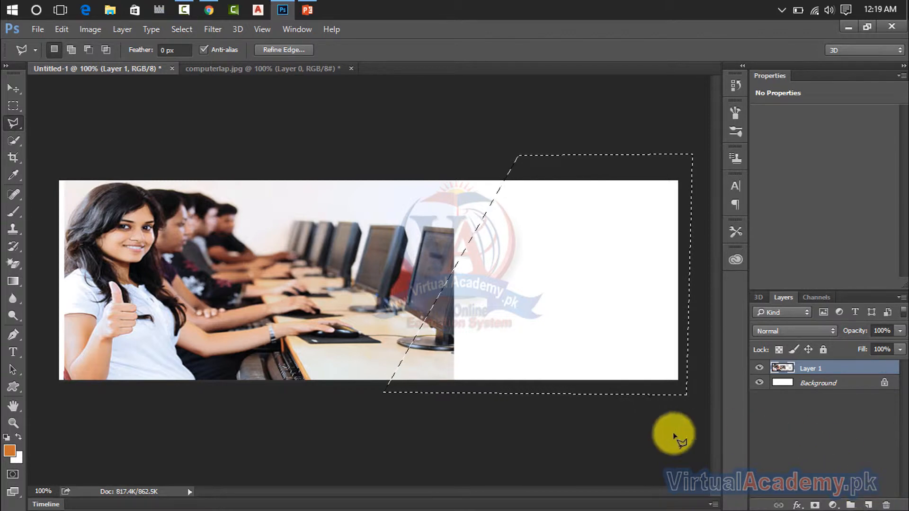
Add a new layer above the photo layer and switch to the Virtual Academy blog page in Chrome.
{"action": "left_click", "coordinate": [869, 506]}
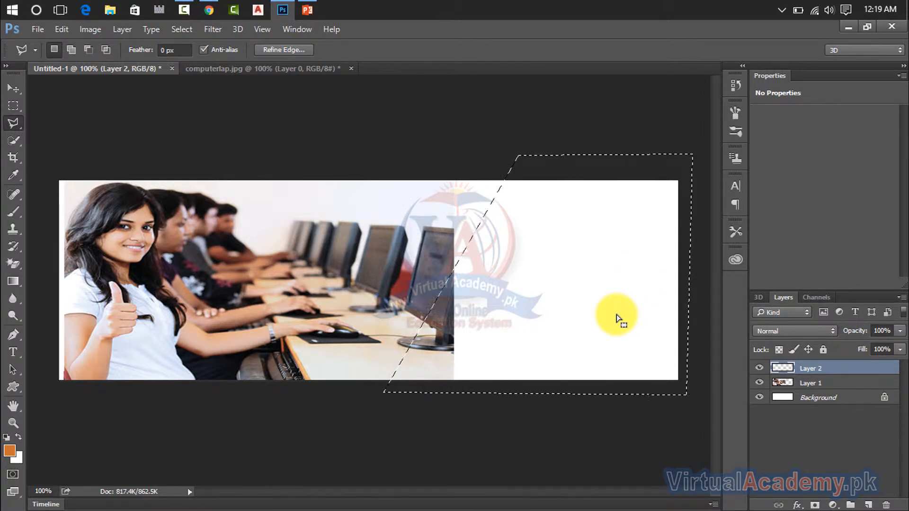
{"action": "left_click", "coordinate": [866, 27]}
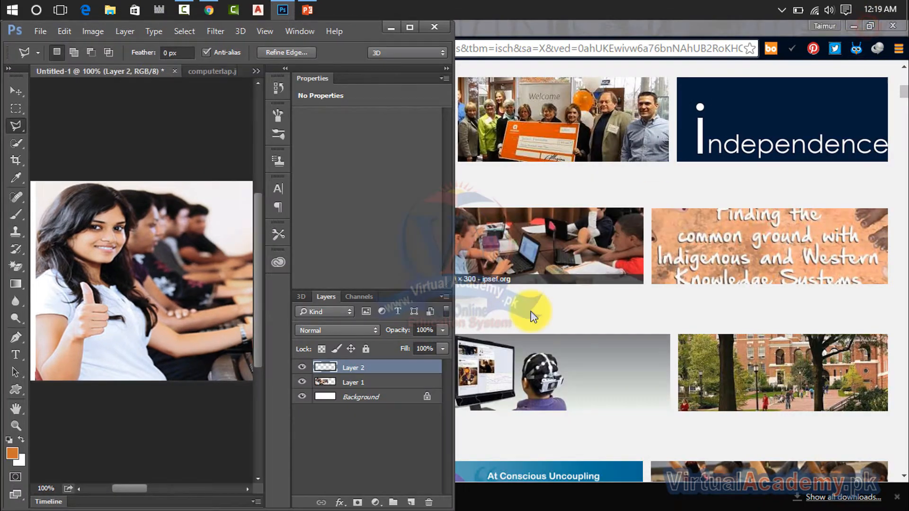
{"action": "left_click", "coordinate": [595, 24]}
{"action": "left_click", "coordinate": [194, 29]}
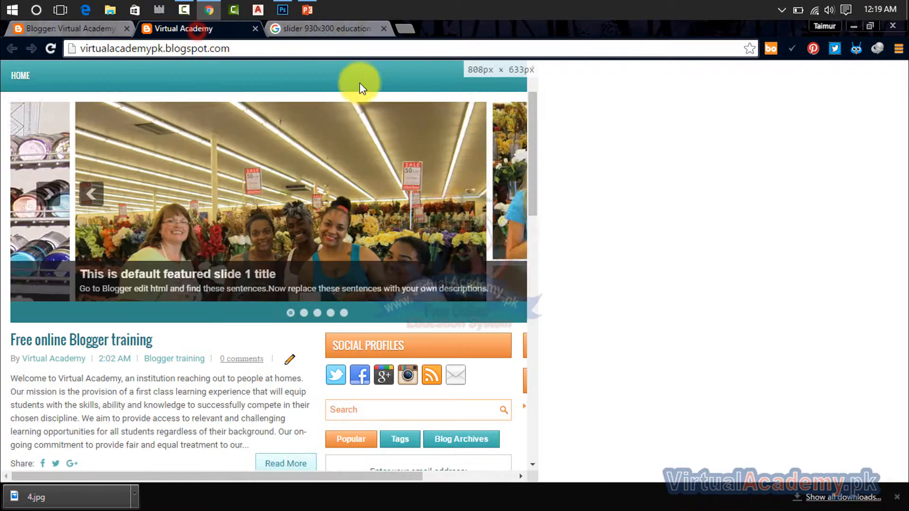
{"action": "left_click", "coordinate": [898, 72]}
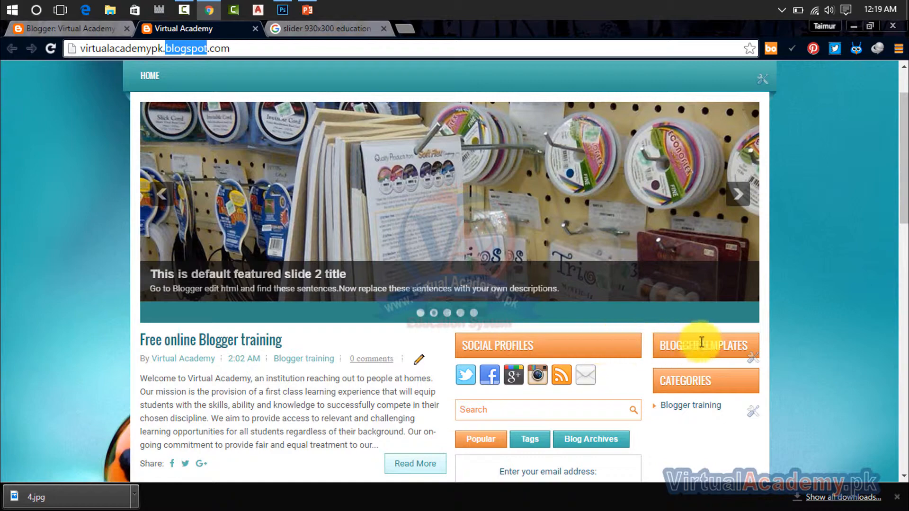
Look over the blog page's colours and shrink the browser window beside Photoshop with the orange Social Profiles heading in view.
{"action": "scroll", "coordinate": [479, 346], "scroll_direction": "down", "scroll_amount": 1}
{"action": "scroll", "coordinate": [479, 346], "scroll_direction": "down", "scroll_amount": 2}
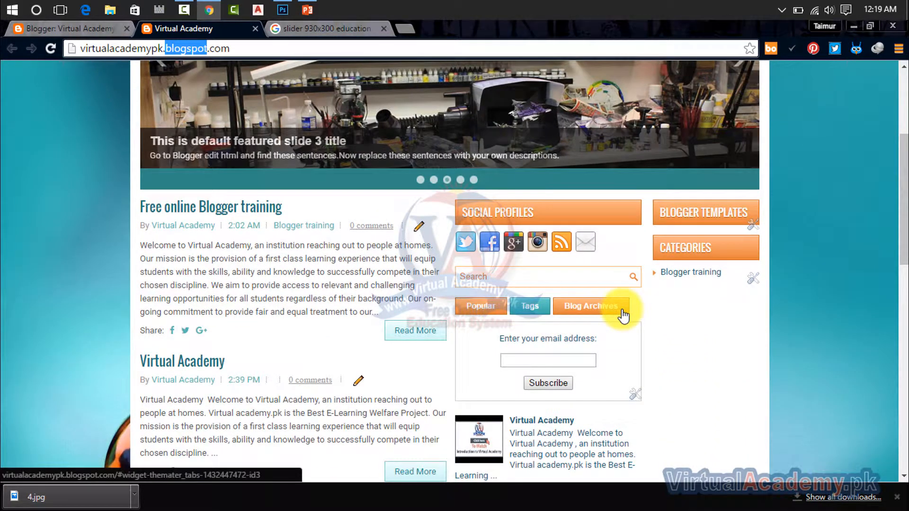
{"action": "scroll", "coordinate": [623, 315], "scroll_direction": "up", "scroll_amount": 4}
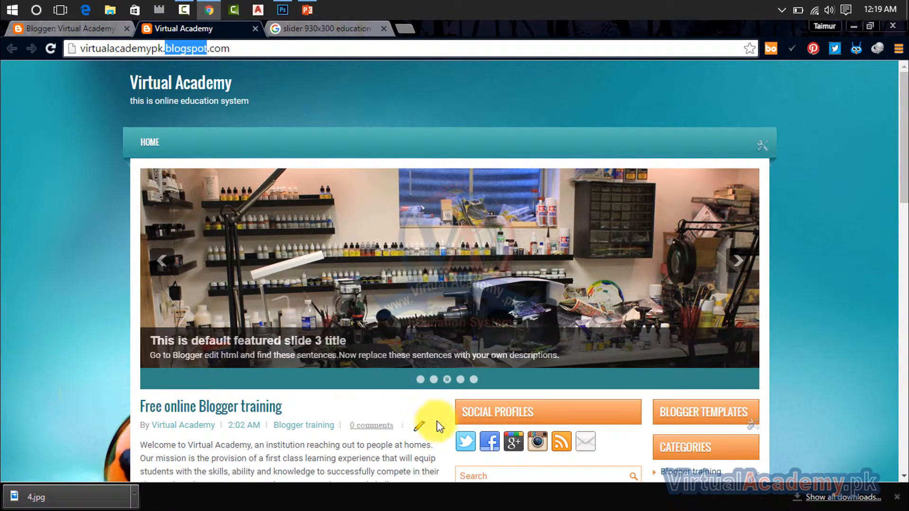
{"action": "scroll", "coordinate": [677, 316], "scroll_direction": "down", "scroll_amount": 10}
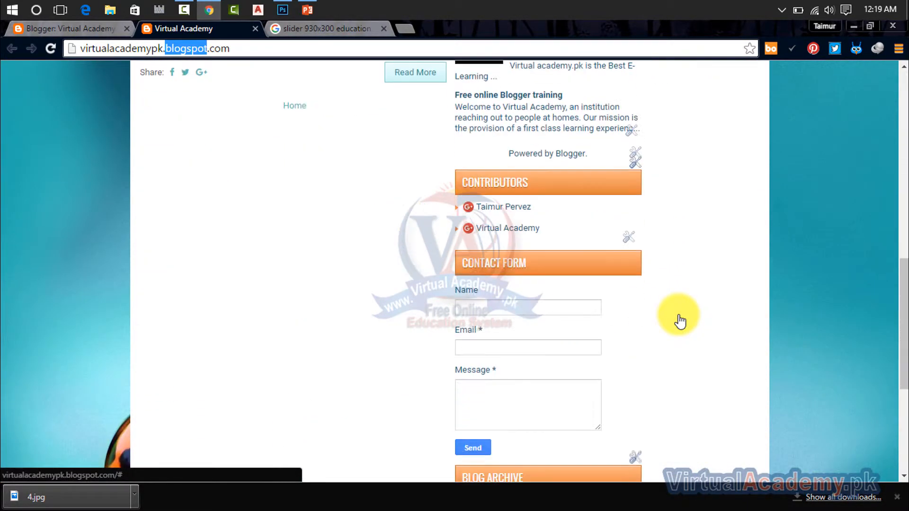
{"action": "scroll", "coordinate": [679, 321], "scroll_direction": "down", "scroll_amount": 5}
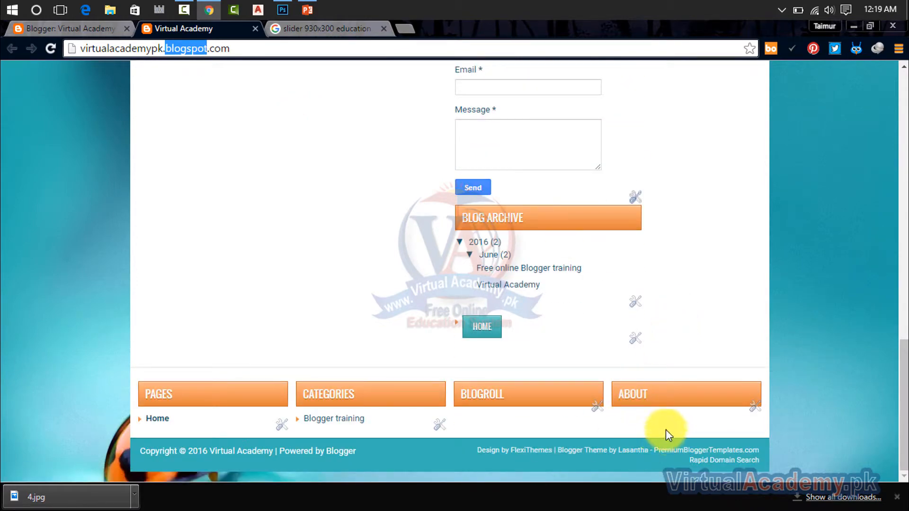
{"action": "scroll", "coordinate": [665, 429], "scroll_direction": "up", "scroll_amount": 15}
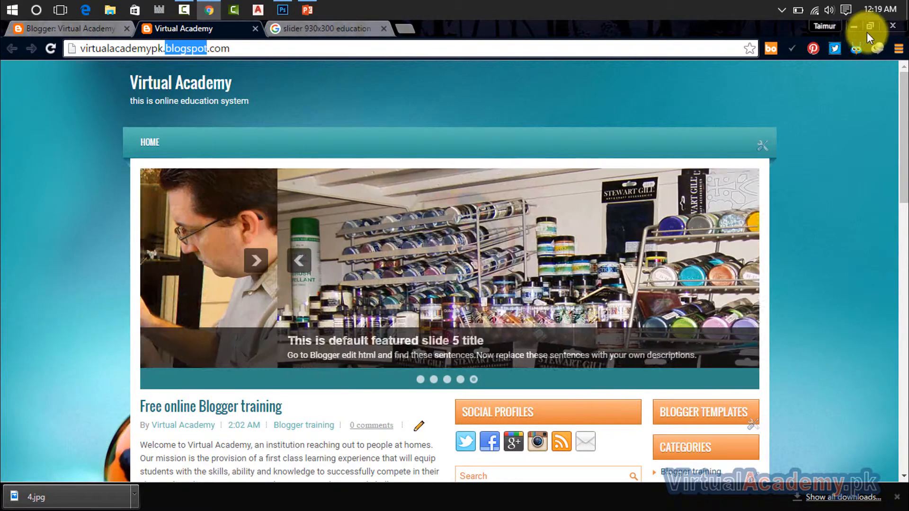
{"action": "left_click", "coordinate": [869, 29]}
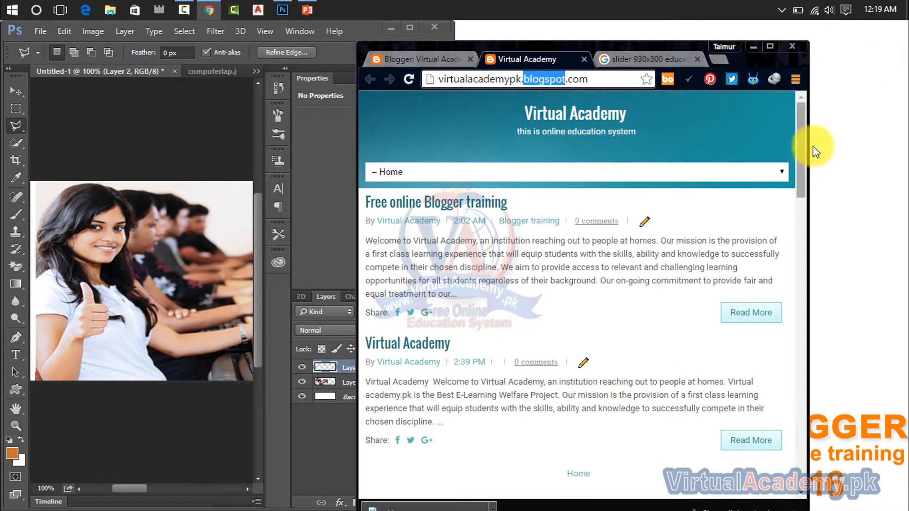
{"action": "left_click_drag", "start_coordinate": [799, 134], "coordinate": [811, 223]}
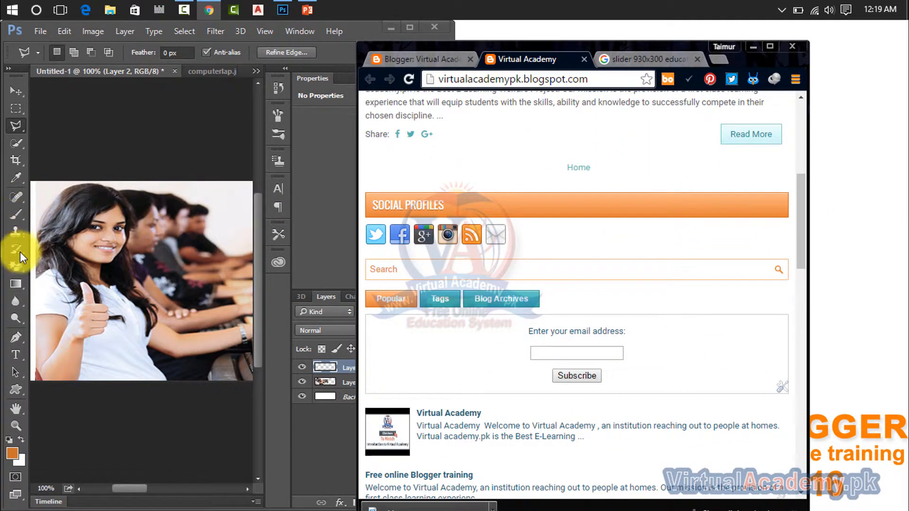
Use the Eyedropper to sample the orange of the blog's Social Profiles heading as the foreground colour.
{"action": "left_click", "coordinate": [17, 180]}
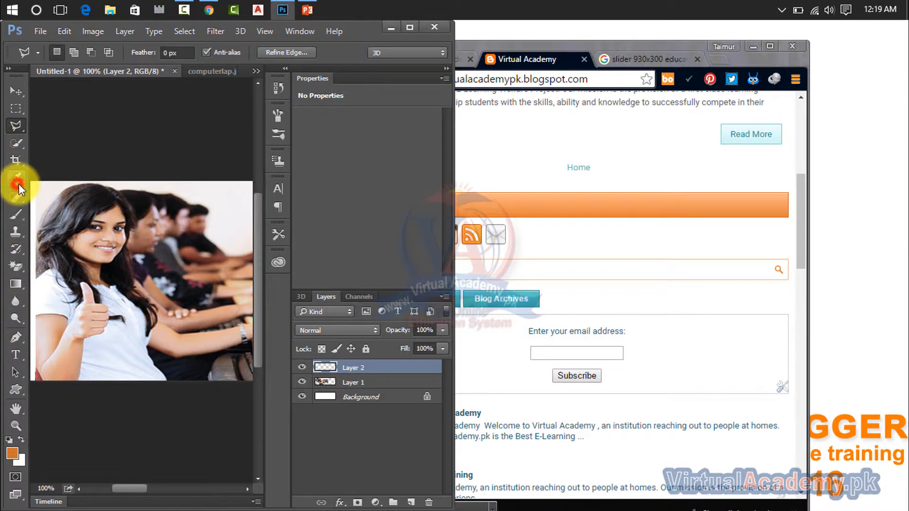
{"action": "left_click_drag", "start_coordinate": [21, 183], "coordinate": [58, 177]}
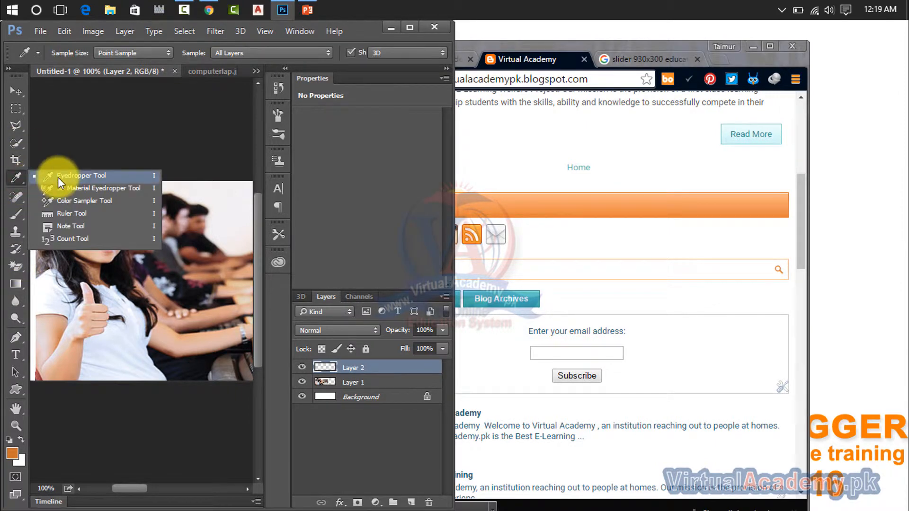
{"action": "left_click", "coordinate": [58, 177]}
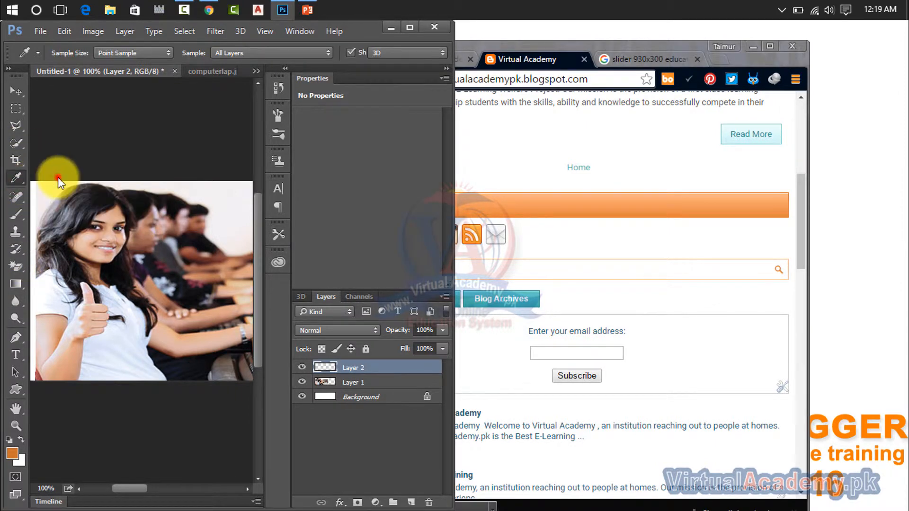
{"action": "left_click", "coordinate": [96, 233]}
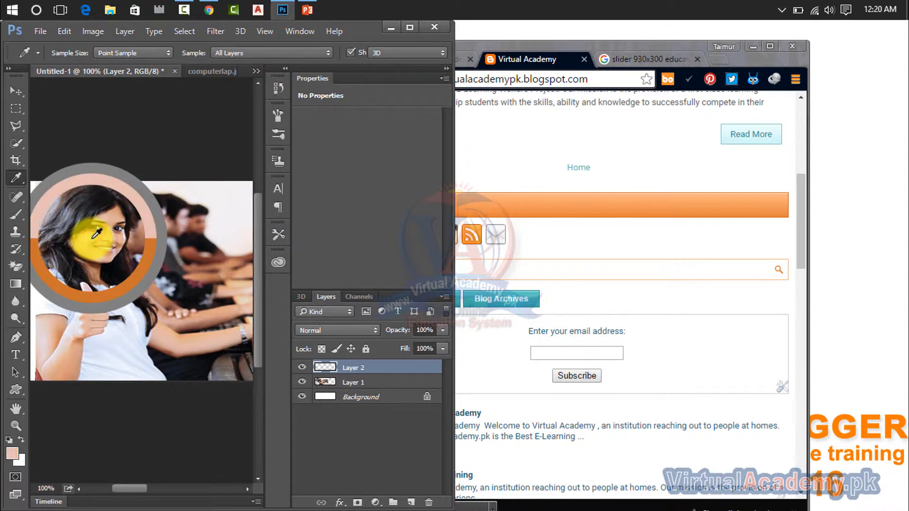
{"action": "left_click_drag", "start_coordinate": [96, 234], "coordinate": [586, 201]}
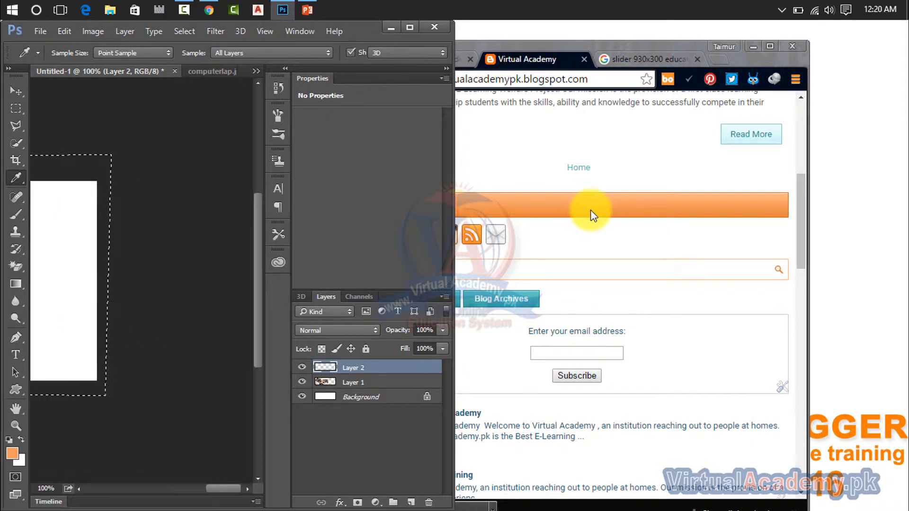
Maximize Photoshop, fill the slanted selection on Layer 2 with the sampled orange, and clear the selection.
{"action": "left_click", "coordinate": [410, 28]}
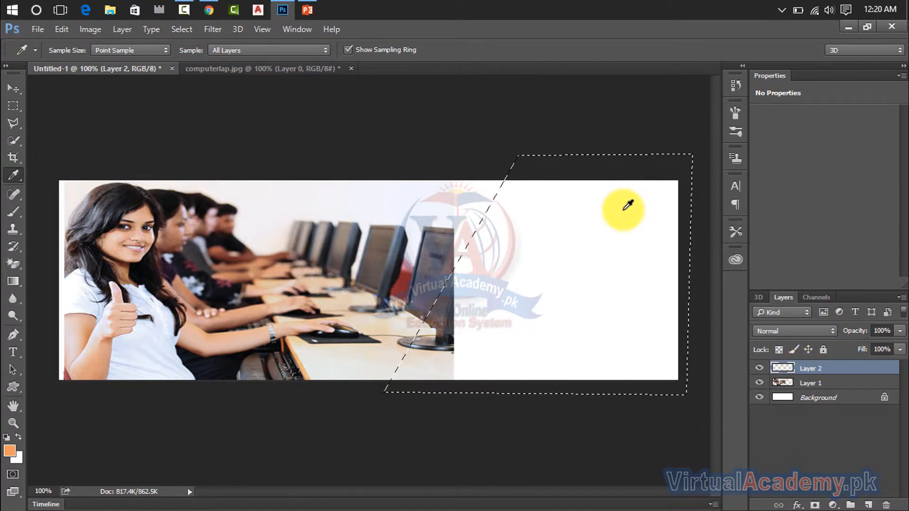
{"action": "key", "text": "alt+BackSpace"}
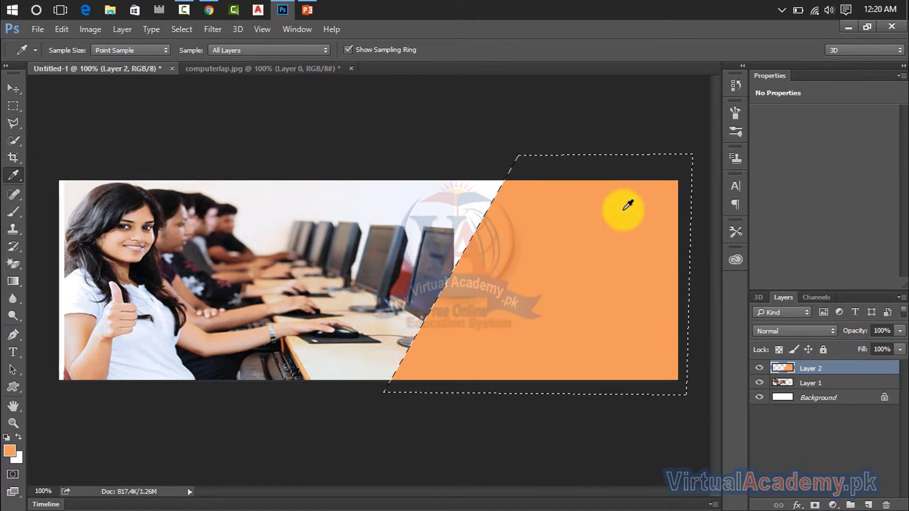
{"action": "key", "text": "ctrl+d"}
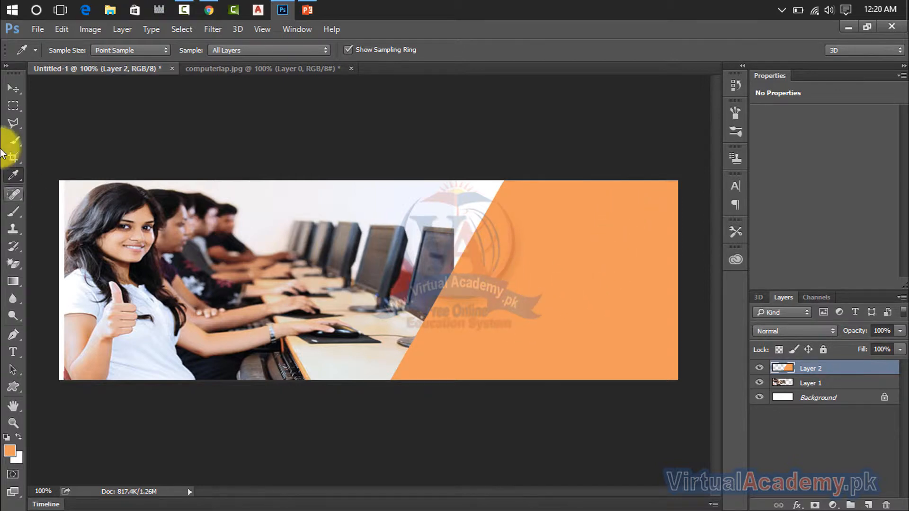
Try to widen the orange panel leftward to 129.10% width with Free Transform, and undo the transformation.
{"action": "left_click", "coordinate": [14, 86]}
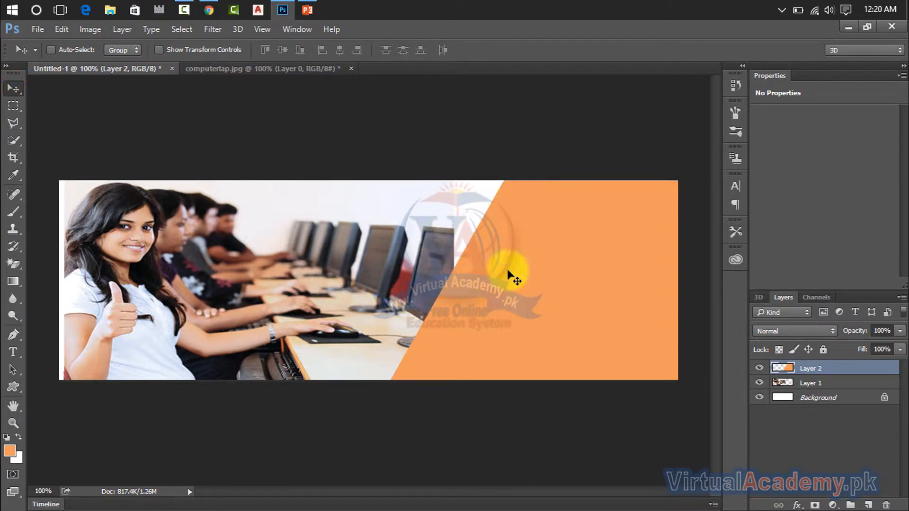
{"action": "left_click", "coordinate": [449, 304]}
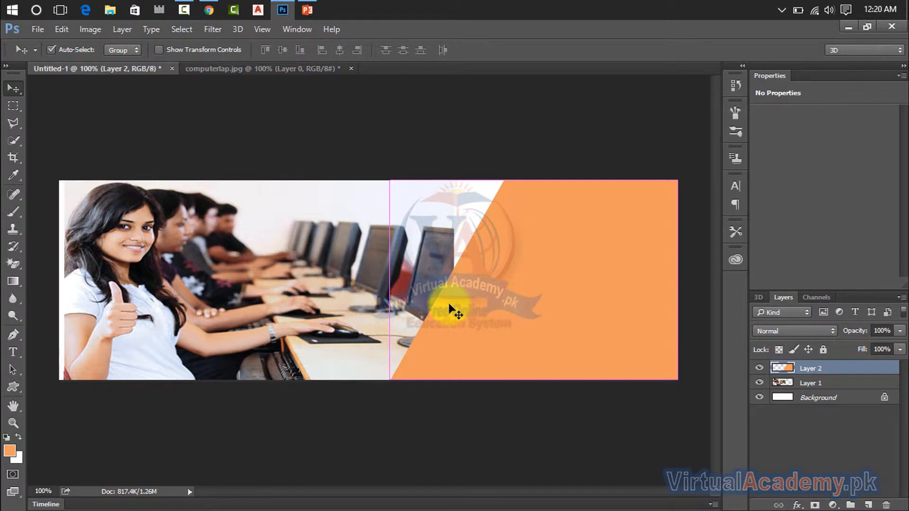
{"action": "key", "text": "ctrl+t"}
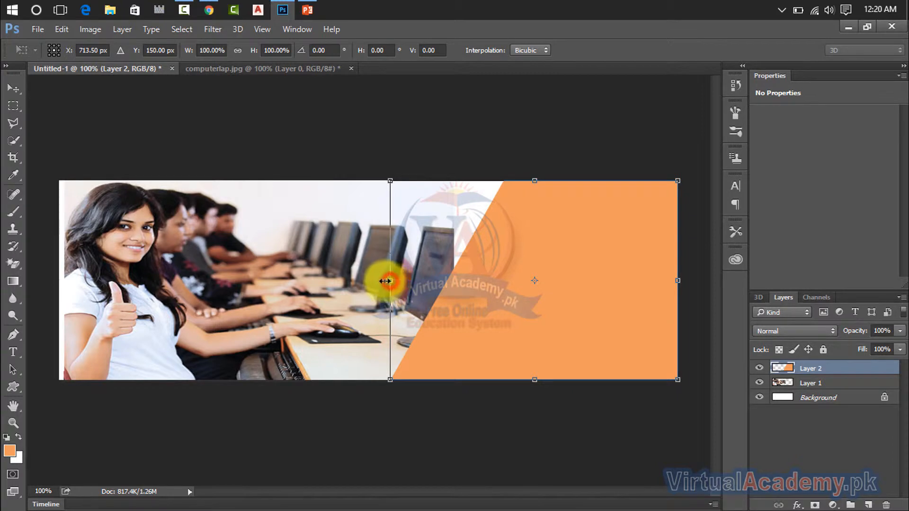
{"action": "left_click_drag", "start_coordinate": [385, 282], "coordinate": [306, 284]}
{"action": "left_click", "coordinate": [14, 88]}
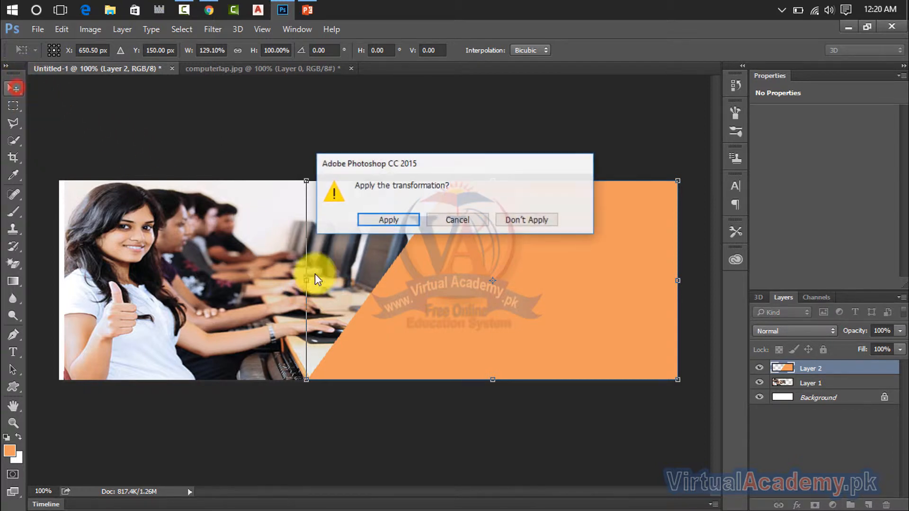
{"action": "left_click", "coordinate": [376, 222]}
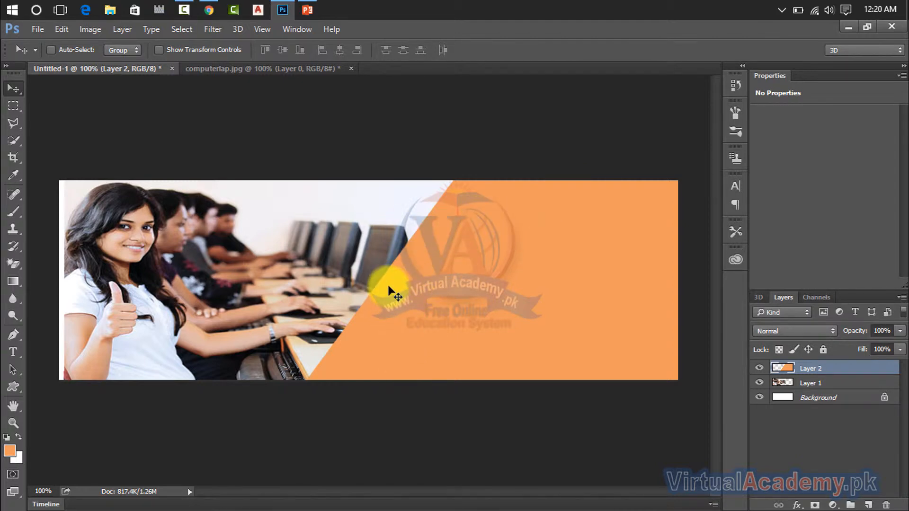
{"action": "key", "text": "ctrl"}
{"action": "left_click_drag", "start_coordinate": [425, 313], "coordinate": [511, 313]}
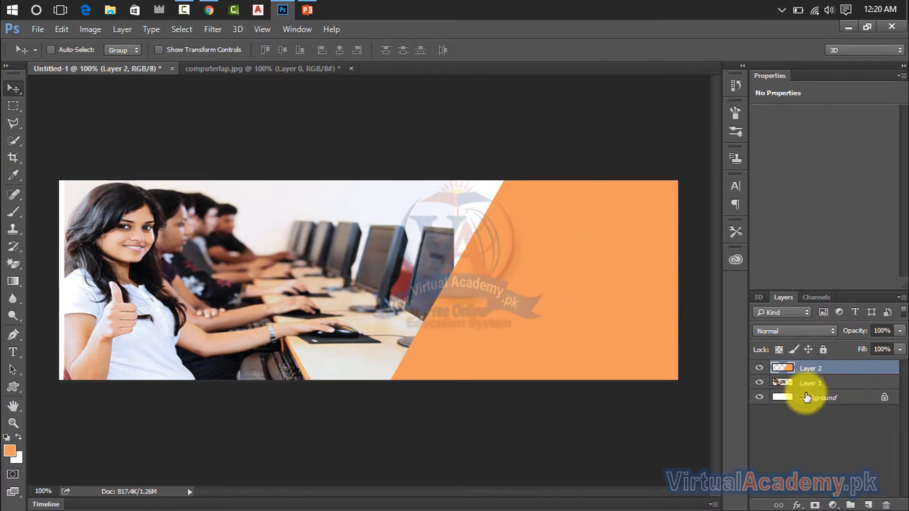
Free-transform the photo on Layer 1 to 112.27% width so it meets the orange panel's upper corner, and apply it.
{"action": "left_click", "coordinate": [804, 384]}
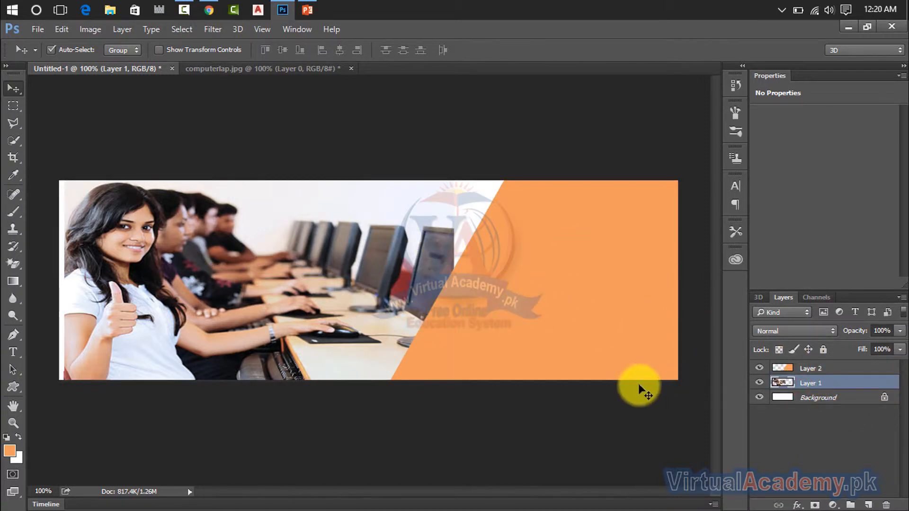
{"action": "key", "text": "ctrl+t"}
{"action": "left_click_drag", "start_coordinate": [453, 280], "coordinate": [501, 279]}
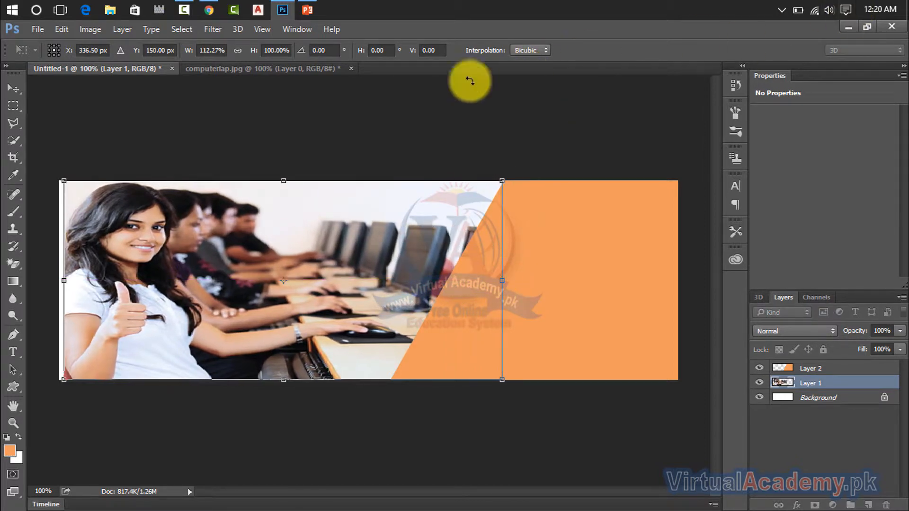
{"action": "left_click", "coordinate": [20, 93]}
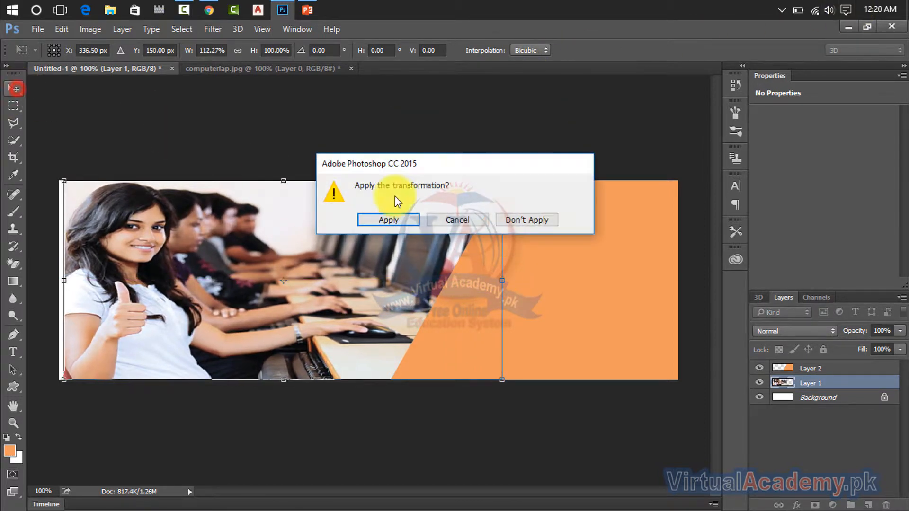
{"action": "left_click", "coordinate": [388, 220]}
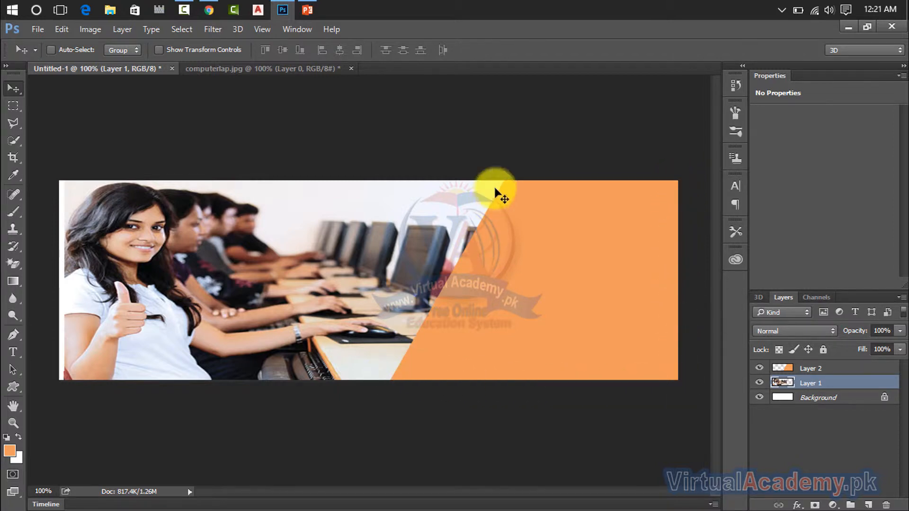
Switch to Chrome, search Google Images for "pattern", and narrow the results to the Background category.
{"action": "left_click", "coordinate": [208, 9]}
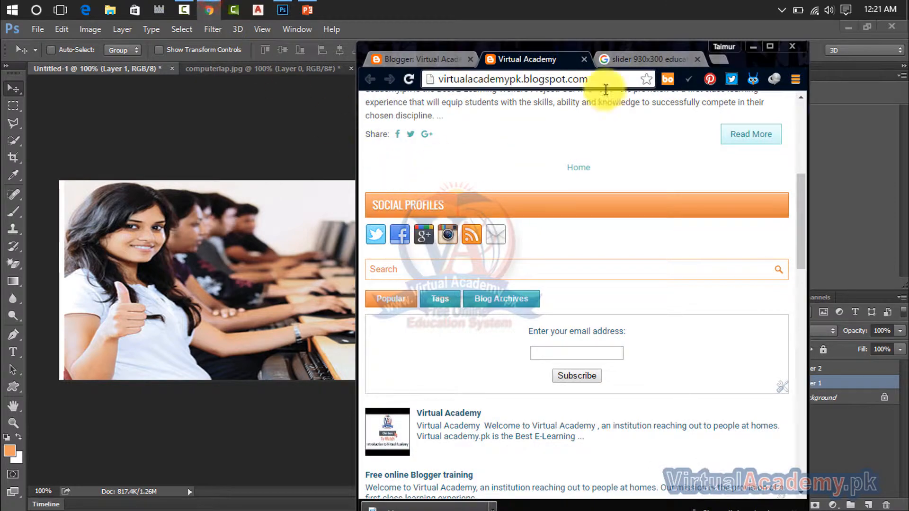
{"action": "left_click", "coordinate": [769, 45]}
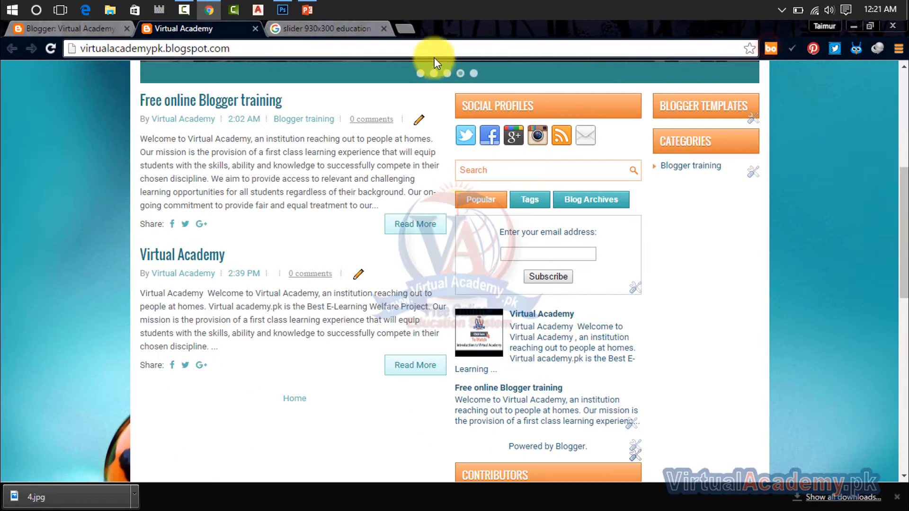
{"action": "left_click", "coordinate": [314, 31]}
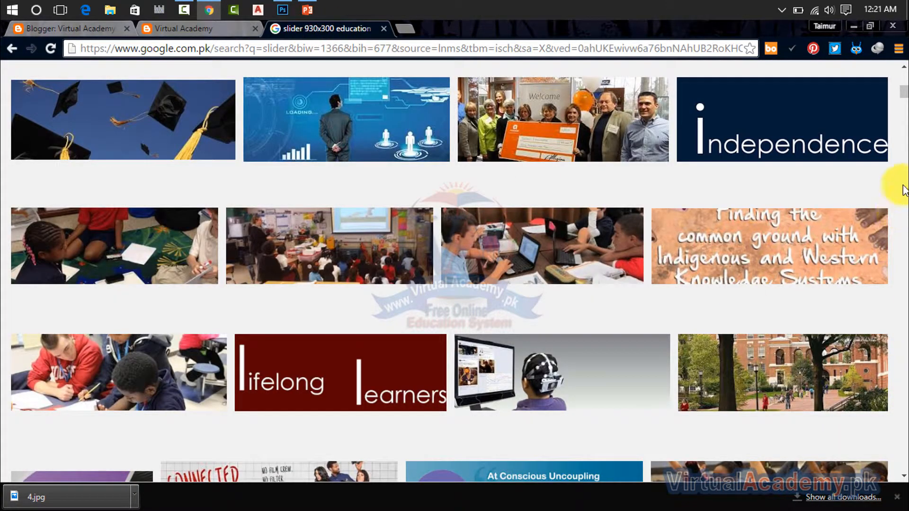
{"action": "left_click_drag", "start_coordinate": [905, 98], "coordinate": [902, 71]}
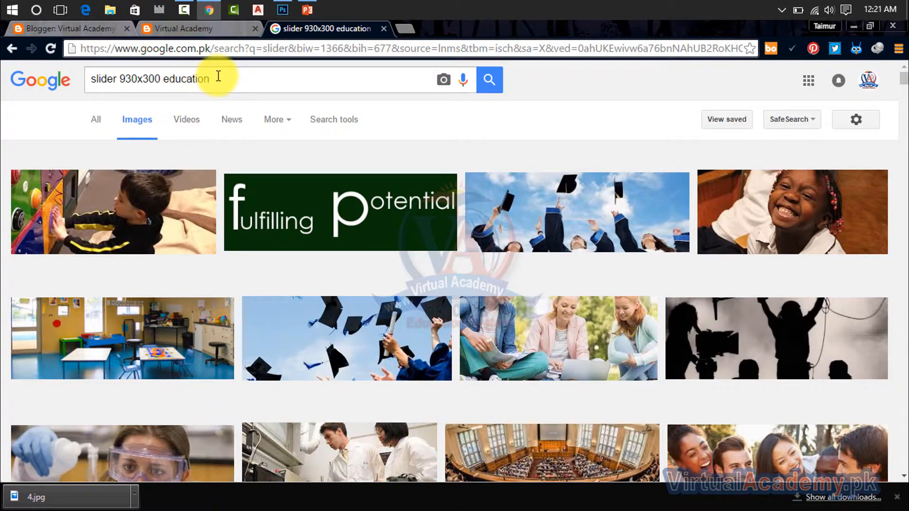
{"action": "left_click_drag", "start_coordinate": [217, 77], "coordinate": [52, 97]}
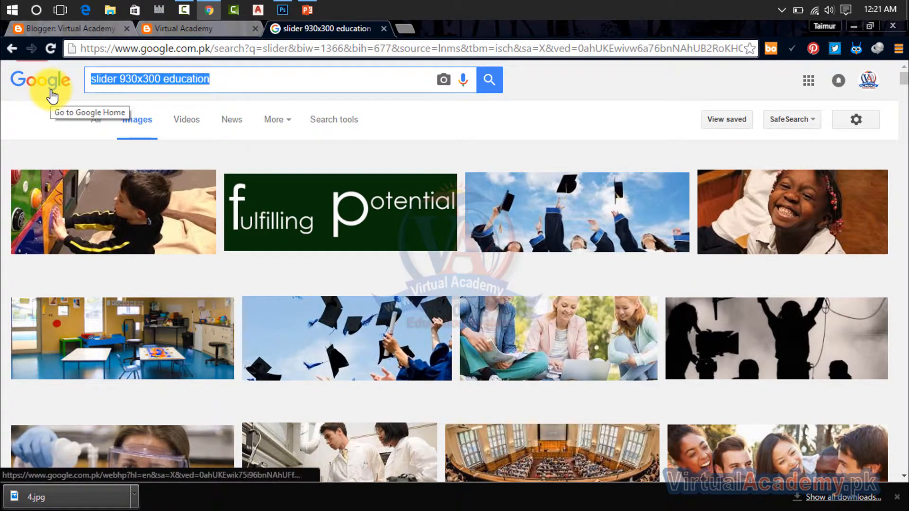
{"action": "type", "text": "pattern"}
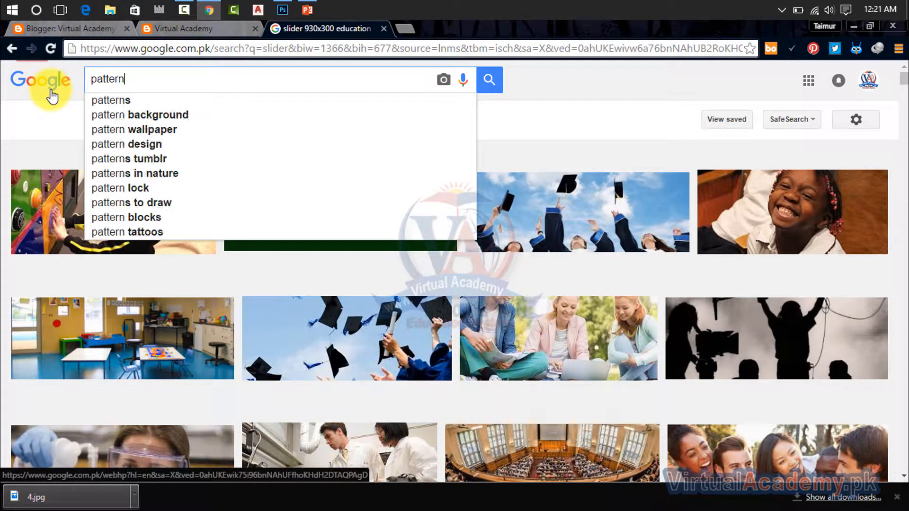
{"action": "key", "text": "Return"}
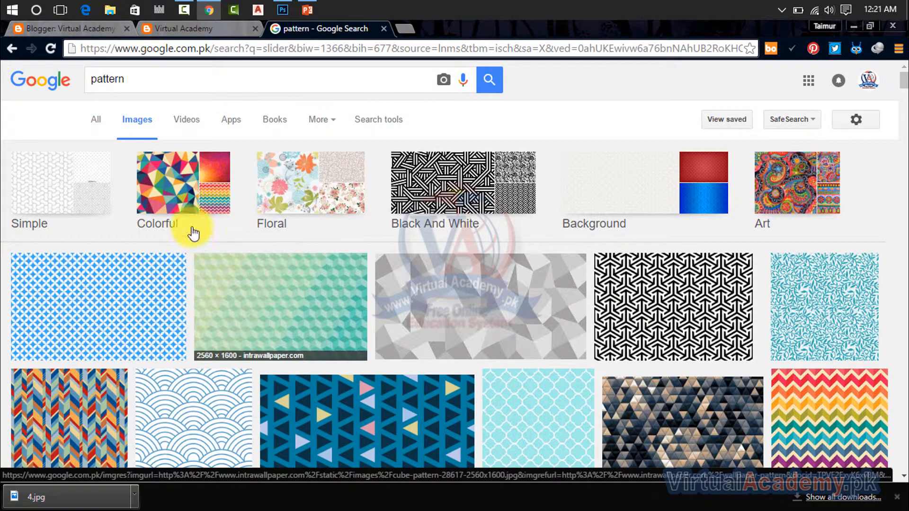
{"action": "left_click", "coordinate": [666, 232]}
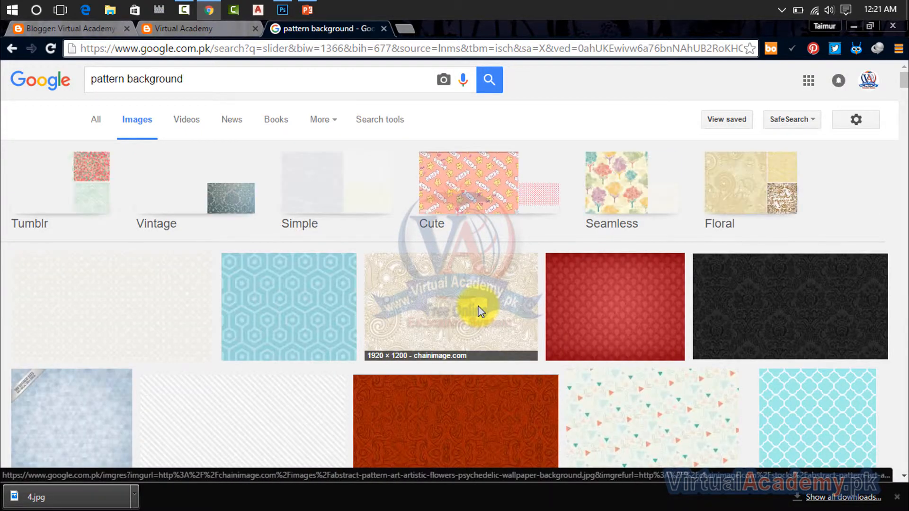
Examine the dark orange ornamental pattern and its related red patterns in the image results as candidates for the panel.
{"action": "scroll", "coordinate": [485, 309], "scroll_direction": "down", "scroll_amount": 3}
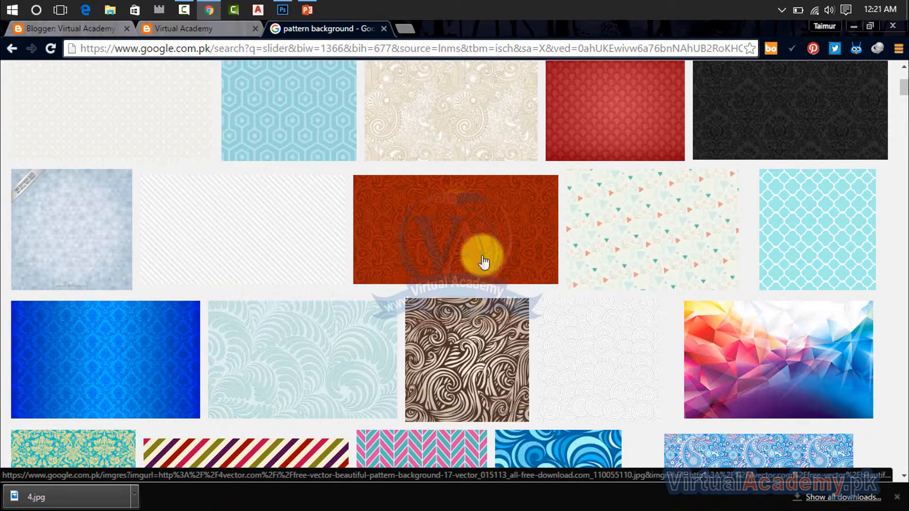
{"action": "left_click", "coordinate": [475, 236]}
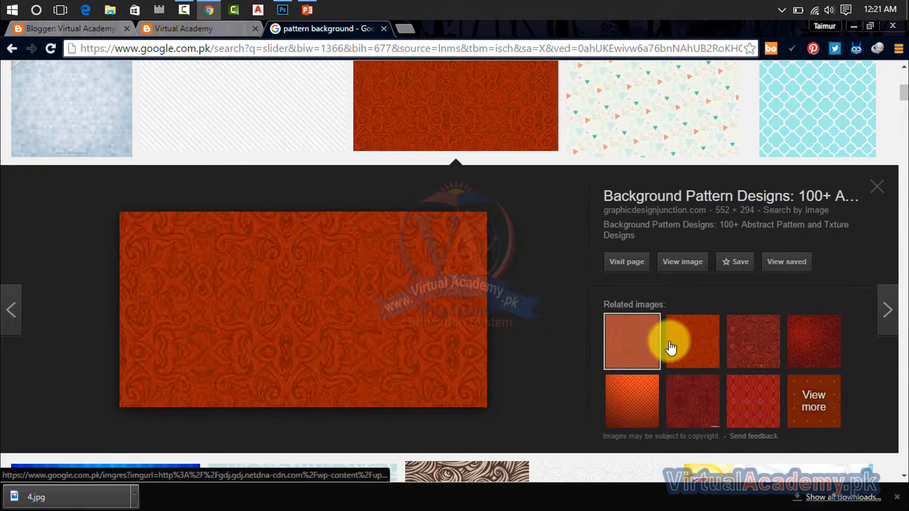
{"action": "left_click", "coordinate": [736, 338]}
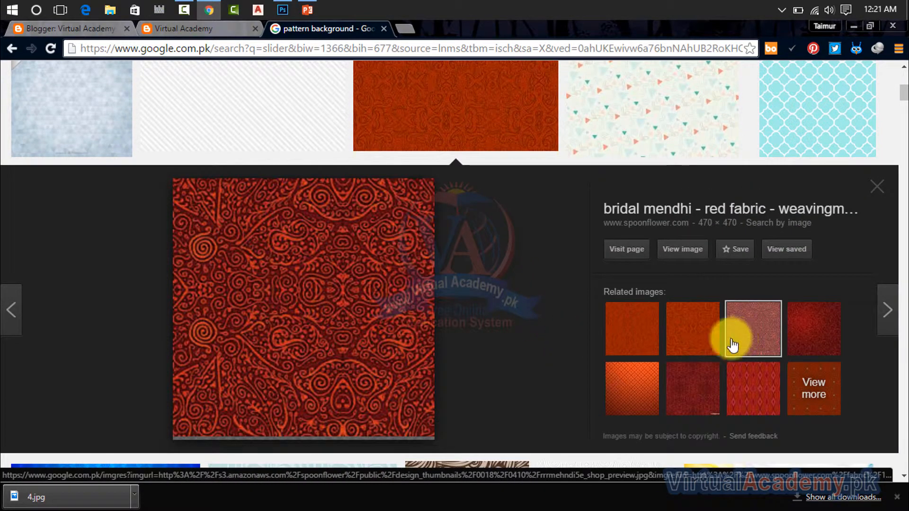
{"action": "left_click", "coordinate": [823, 338]}
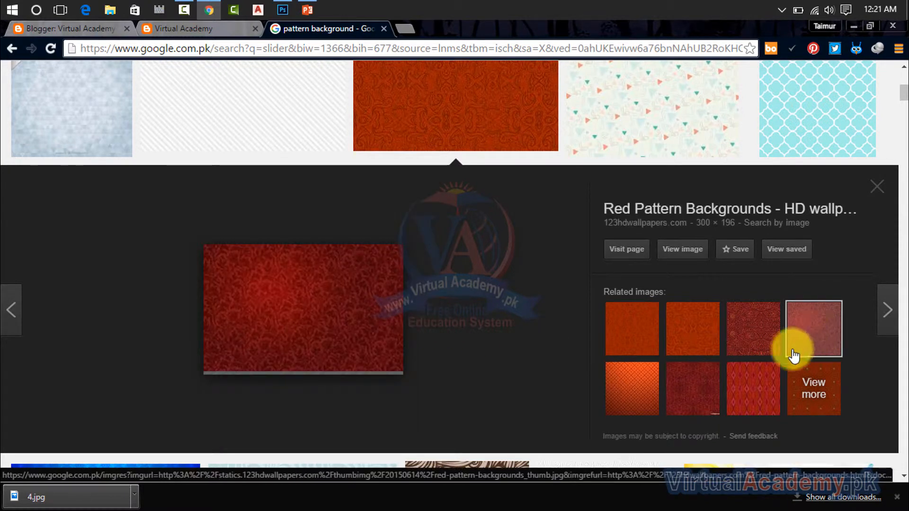
{"action": "left_click", "coordinate": [757, 383]}
{"action": "left_click", "coordinate": [703, 396]}
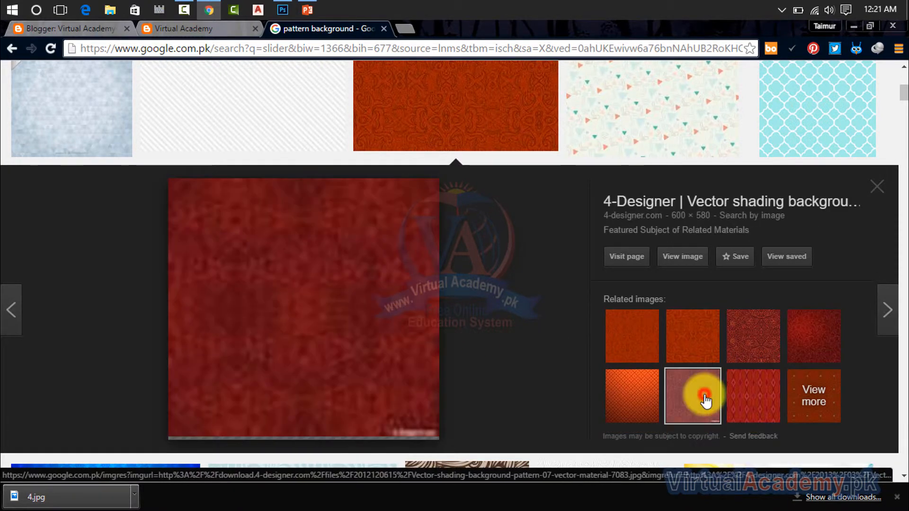
{"action": "left_click", "coordinate": [614, 340]}
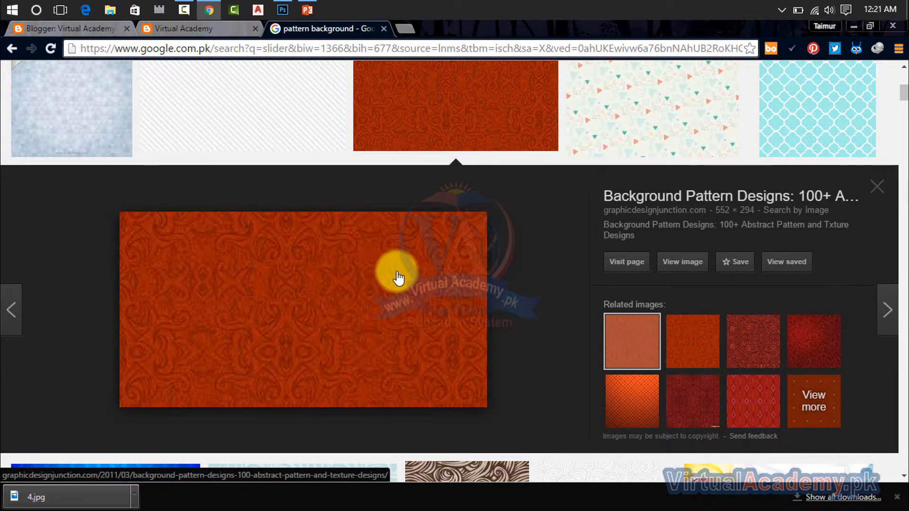
{"action": "left_click", "coordinate": [878, 194]}
Find the 800 × 800 brown and gold paisley pattern from freevectors.me in the results and copy the image.
{"action": "scroll", "coordinate": [505, 284], "scroll_direction": "down", "scroll_amount": 10}
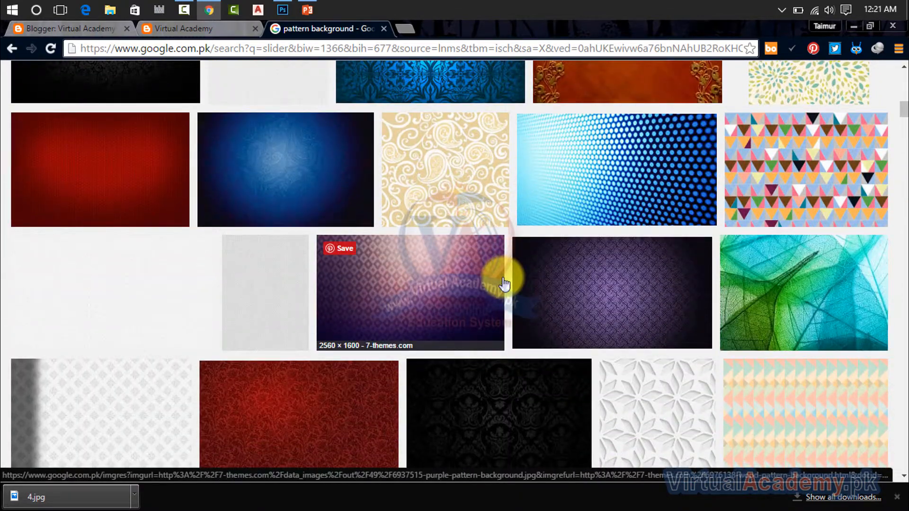
{"action": "scroll", "coordinate": [504, 284], "scroll_direction": "down", "scroll_amount": 4}
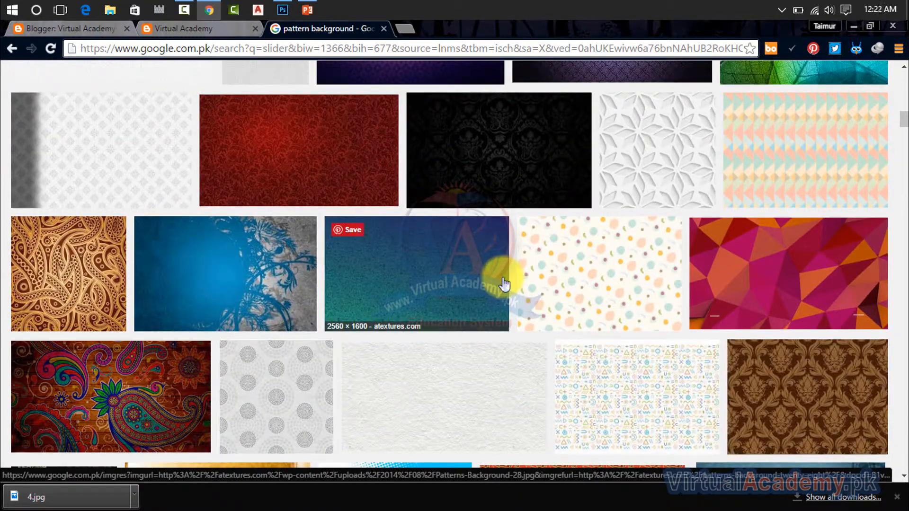
{"action": "scroll", "coordinate": [504, 284], "scroll_direction": "down", "scroll_amount": 1}
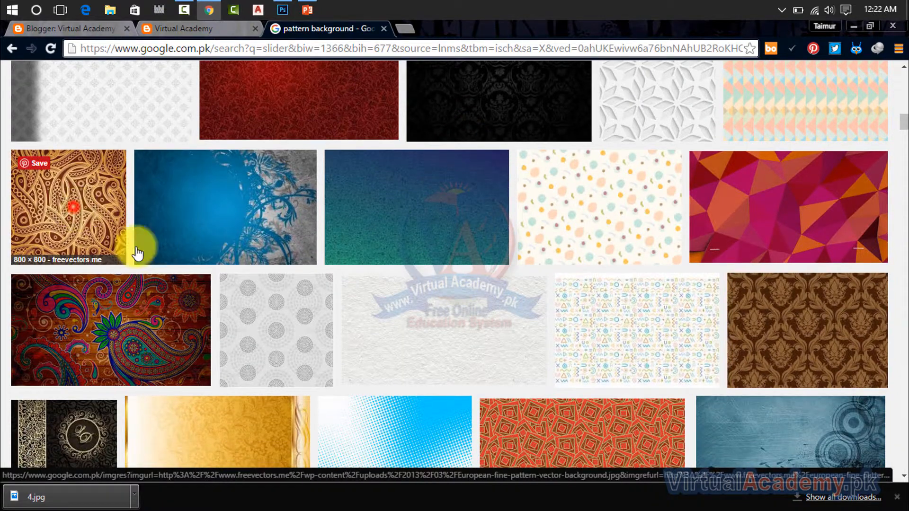
{"action": "left_click", "coordinate": [73, 209]}
{"action": "right_click", "coordinate": [288, 259]}
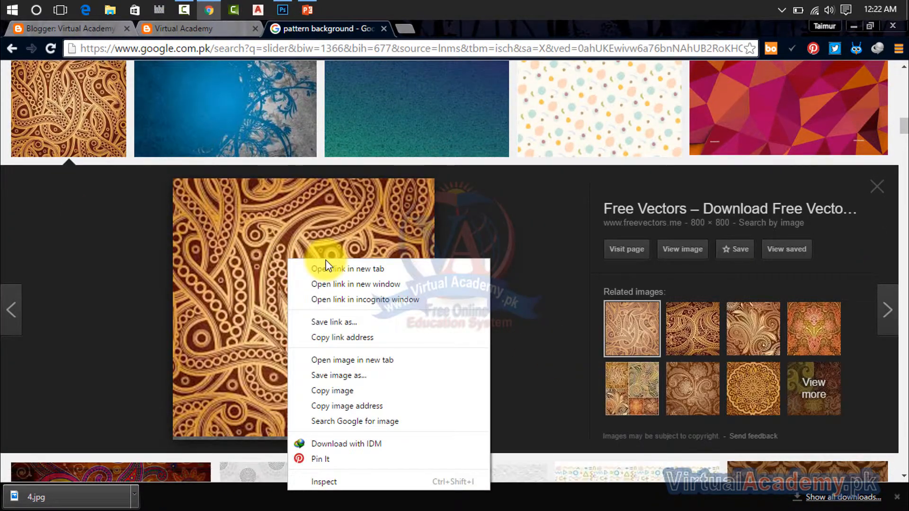
{"action": "left_click", "coordinate": [370, 393]}
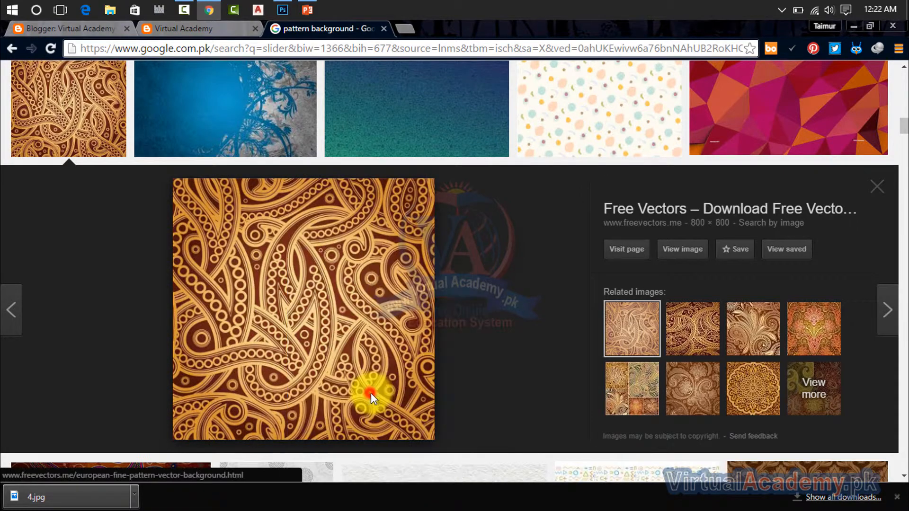
Paste the paisley pattern into the Photoshop banner above Layer 2 and align it with the canvas's right edge.
{"action": "left_click", "coordinate": [285, 9]}
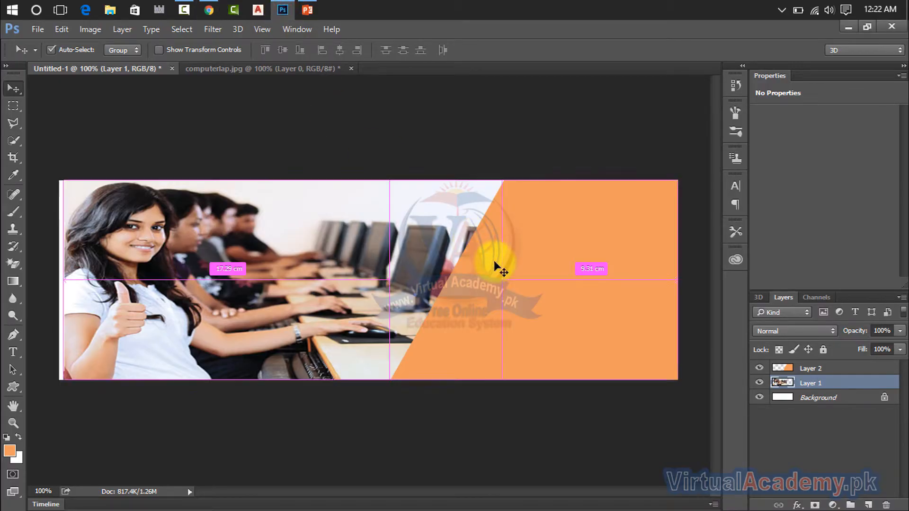
{"action": "key", "text": "ctrl+v"}
{"action": "mouse_move", "coordinate": [395, 252]}
{"action": "left_mouse_down"}
{"action": "mouse_move", "coordinate": [444, 261]}
{"action": "mouse_move", "coordinate": [408, 246]}
{"action": "left_mouse_up"}
{"action": "left_click_drag", "start_coordinate": [809, 384], "coordinate": [807, 366]}
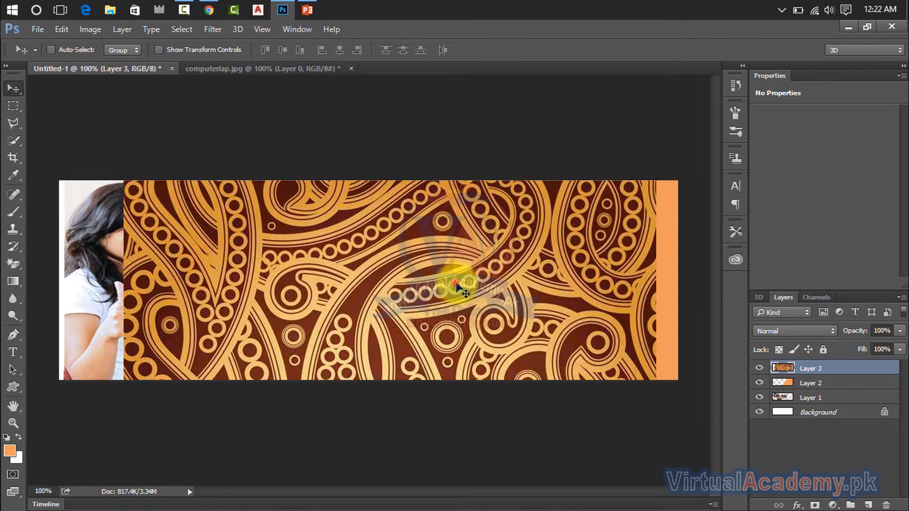
{"action": "left_click_drag", "start_coordinate": [456, 282], "coordinate": [477, 289]}
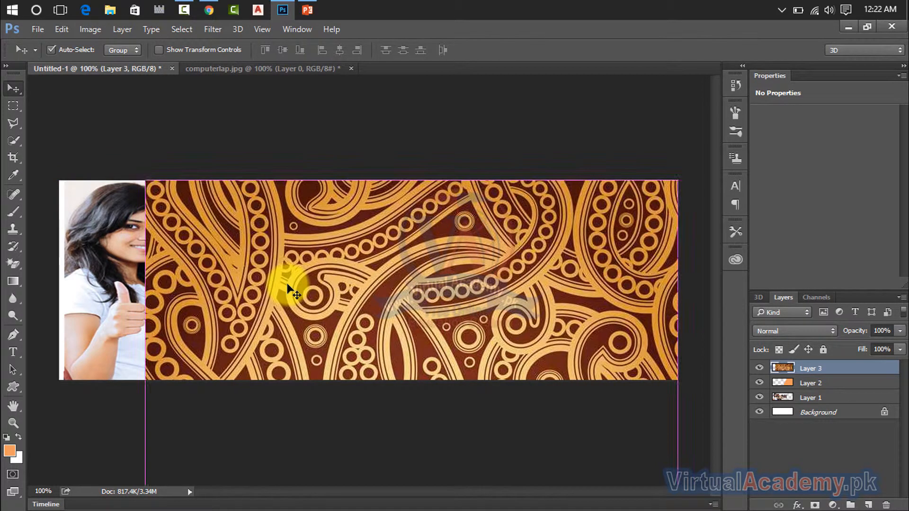
Free-transform the pattern to 33.00% width and 37.50% height so it fits the banner's height beside the orange panel's upper corner.
{"action": "key", "text": "ctrl+t"}
{"action": "left_click_drag", "start_coordinate": [141, 447], "coordinate": [521, 445]}
{"action": "left_click_drag", "start_coordinate": [506, 441], "coordinate": [496, 438]}
{"action": "left_click_drag", "start_coordinate": [586, 180], "coordinate": [592, 198]}
{"action": "left_click_drag", "start_coordinate": [589, 448], "coordinate": [591, 380]}
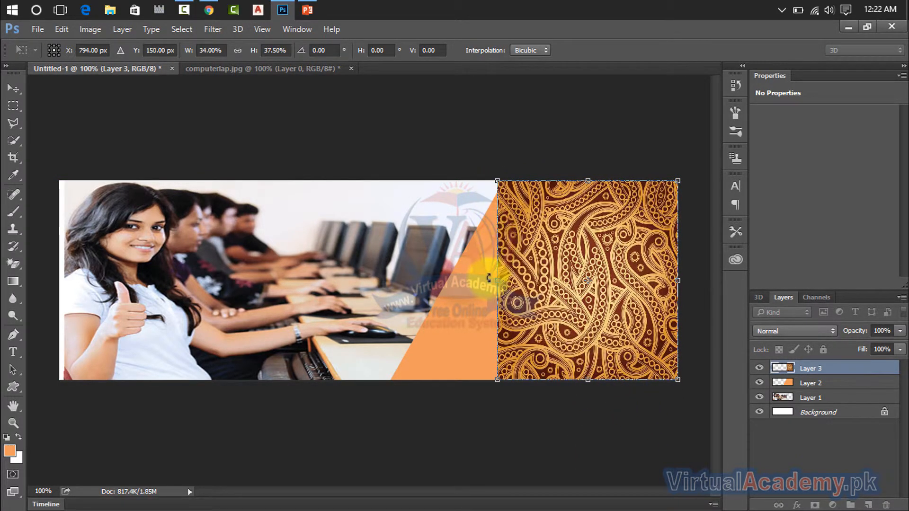
{"action": "left_click_drag", "start_coordinate": [497, 279], "coordinate": [504, 278]}
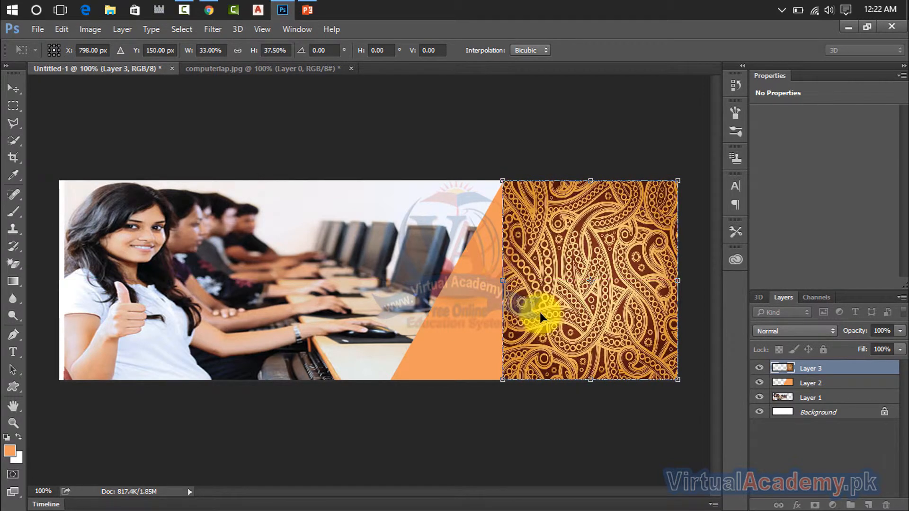
Distort the pattern's lower-left corner out to the orange panel's lower corner to match the slanted edge, and apply the transformation.
{"action": "right_click", "coordinate": [556, 249]}
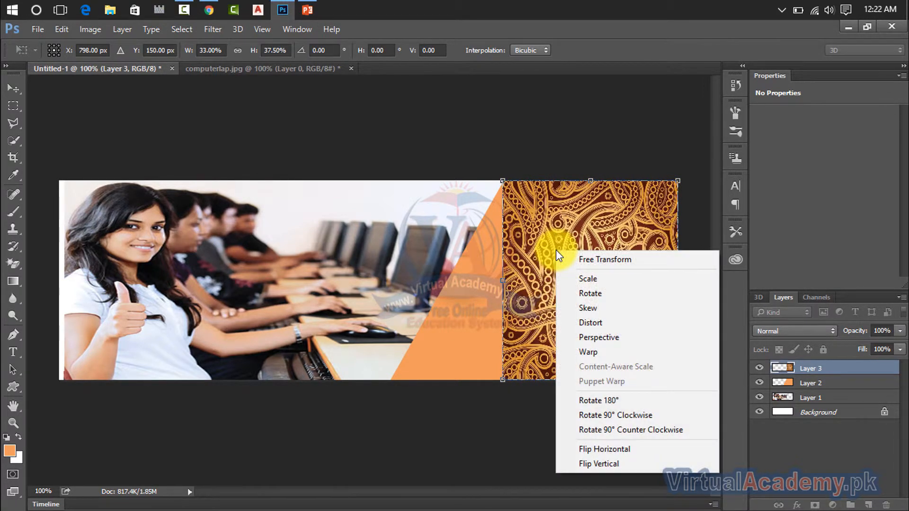
{"action": "left_click", "coordinate": [595, 322]}
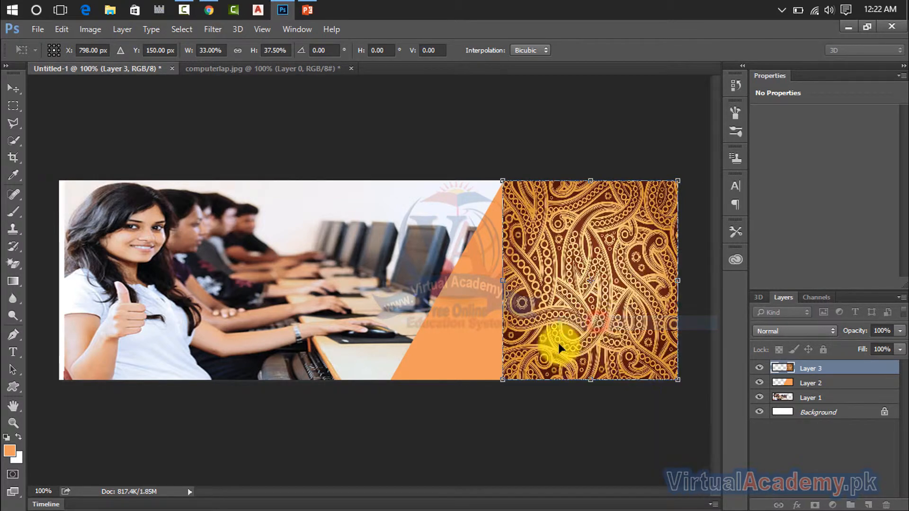
{"action": "left_click_drag", "start_coordinate": [503, 381], "coordinate": [390, 379]}
{"action": "left_click", "coordinate": [21, 88]}
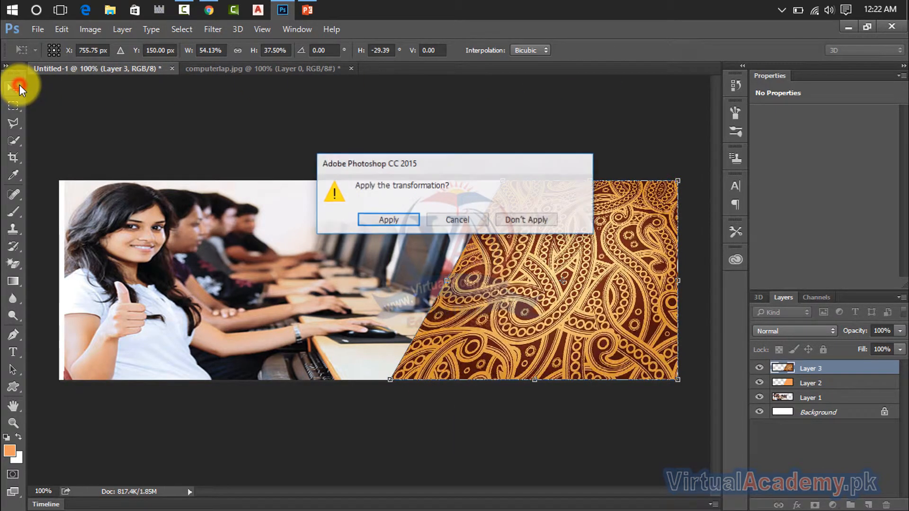
{"action": "left_click", "coordinate": [395, 221]}
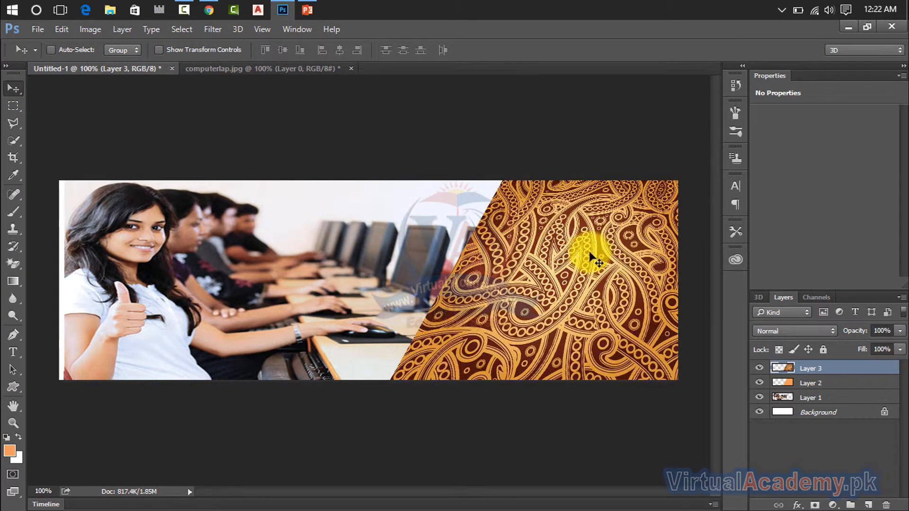
Set the pattern on Layer 3 to Overlay blending with 32% opacity.
{"action": "left_click", "coordinate": [780, 331]}
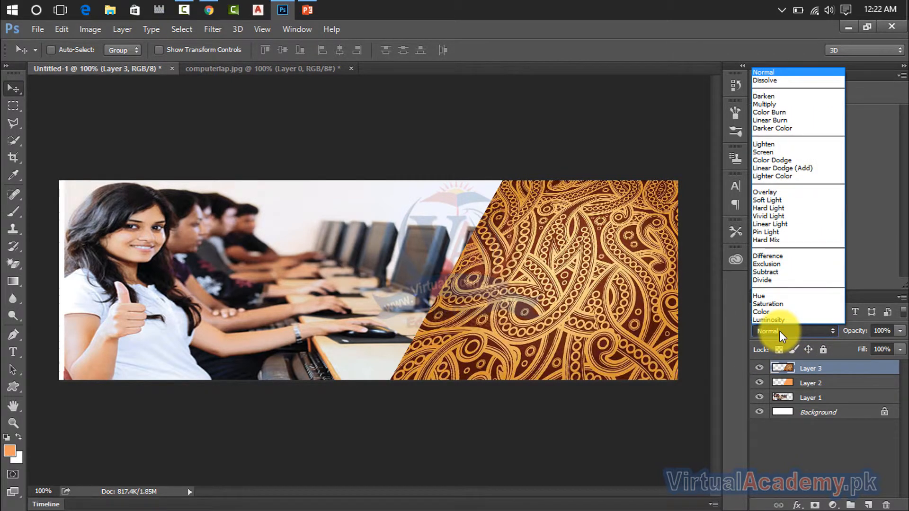
{"action": "left_click", "coordinate": [767, 192]}
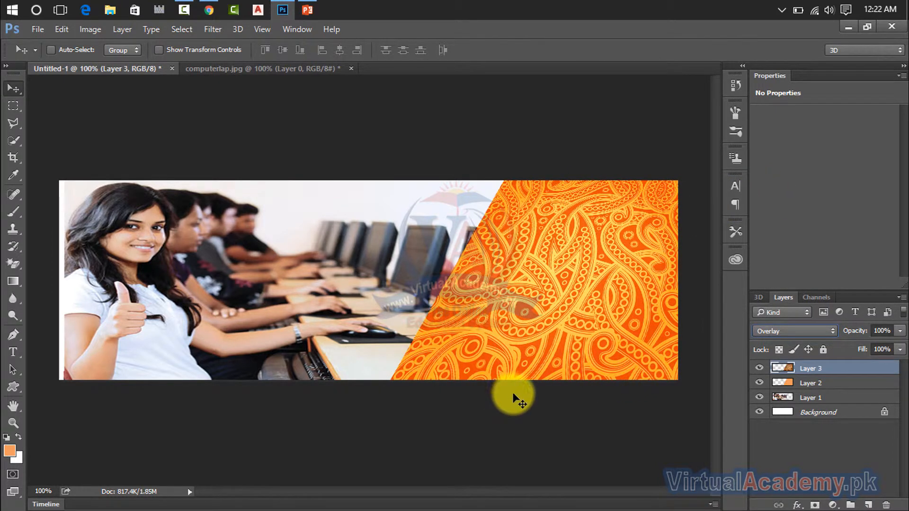
{"action": "left_click", "coordinate": [900, 331]}
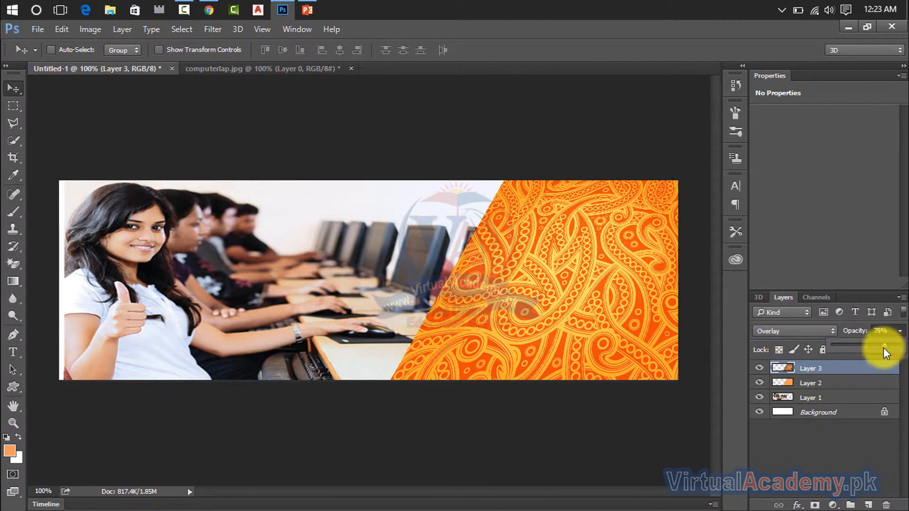
{"action": "left_click_drag", "start_coordinate": [883, 347], "coordinate": [850, 348]}
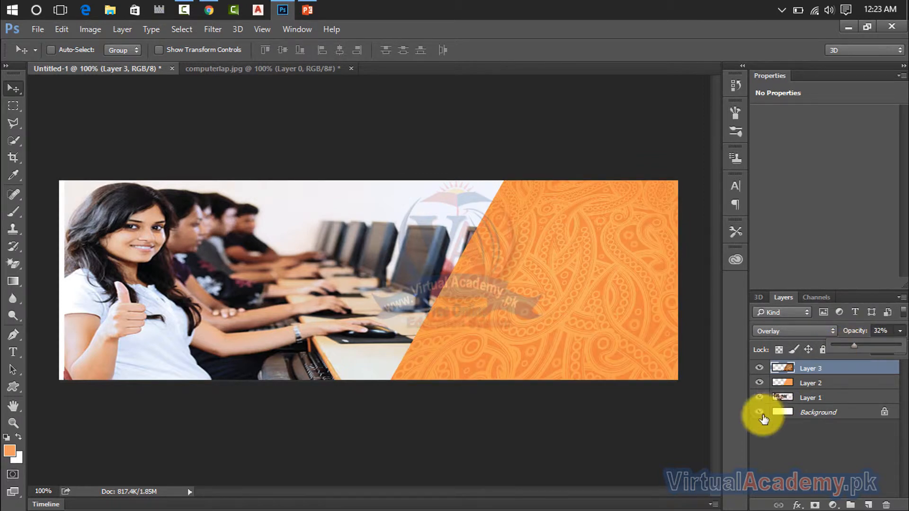
{"action": "left_click", "coordinate": [884, 294]}
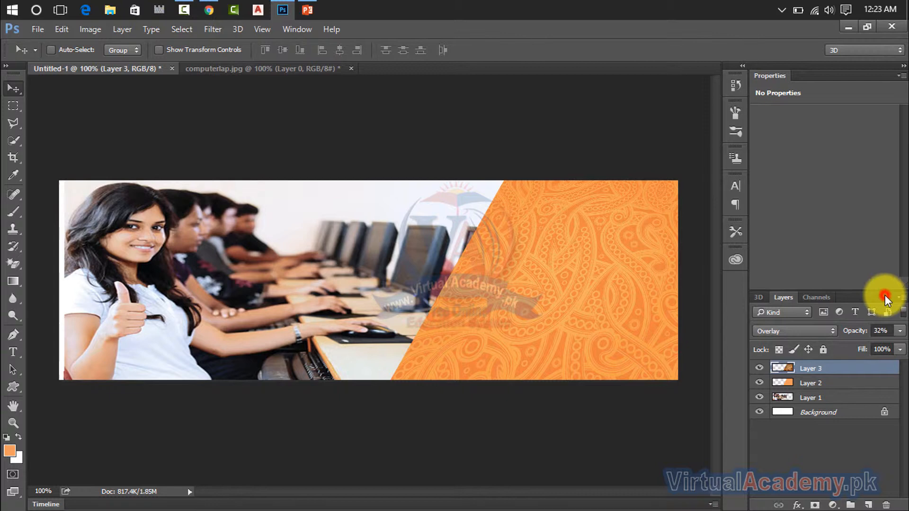
Reduce the Fill of the pattern layer to 25%.
{"action": "left_click", "coordinate": [899, 350]}
{"action": "left_click_drag", "start_coordinate": [901, 372], "coordinate": [891, 369]}
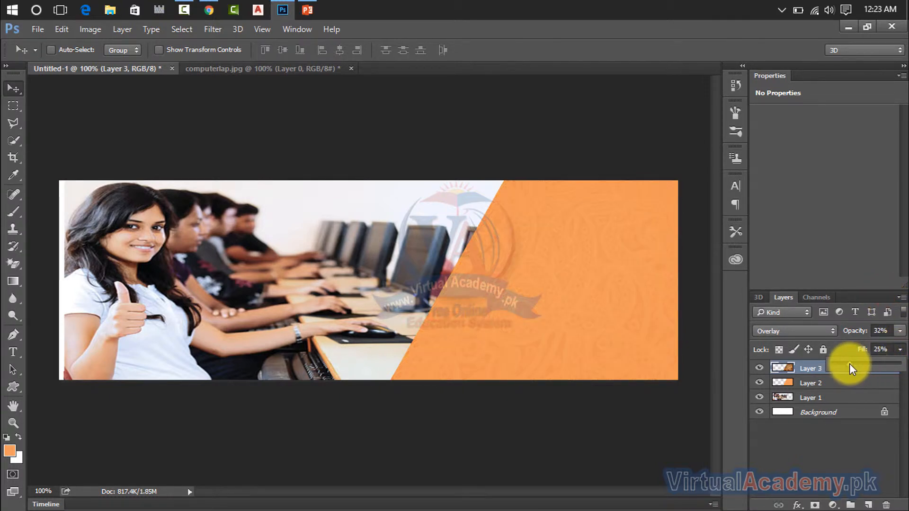
{"action": "left_click", "coordinate": [661, 155]}
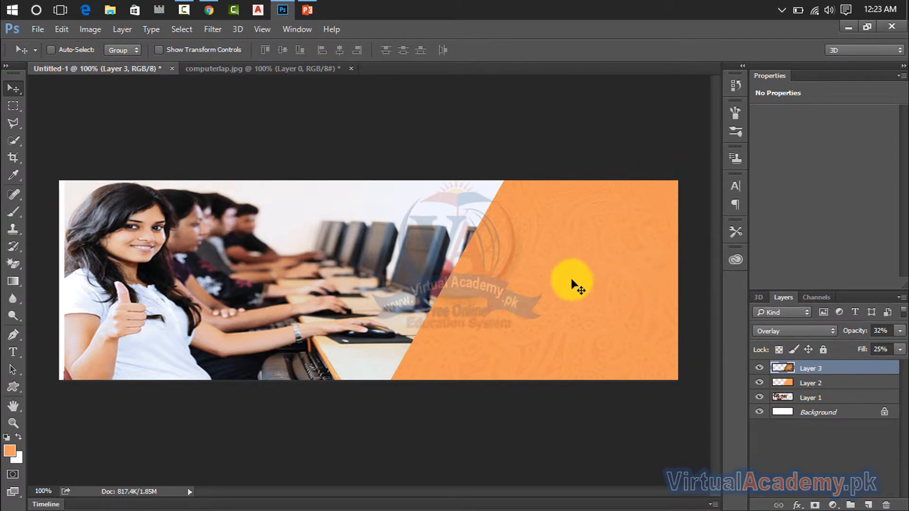
Switch to Chrome, close the pattern preview, and run a Google image search for "png laptop".
{"action": "left_click", "coordinate": [212, 8]}
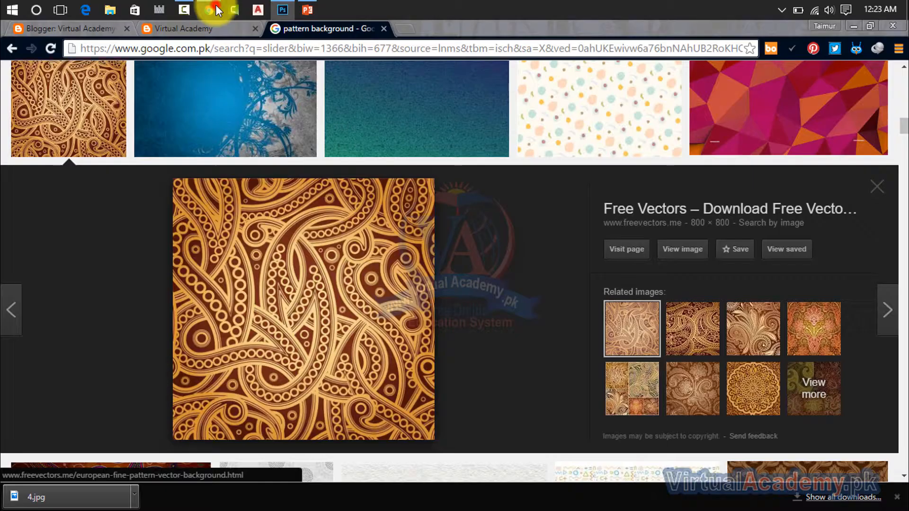
{"action": "left_click", "coordinate": [877, 186]}
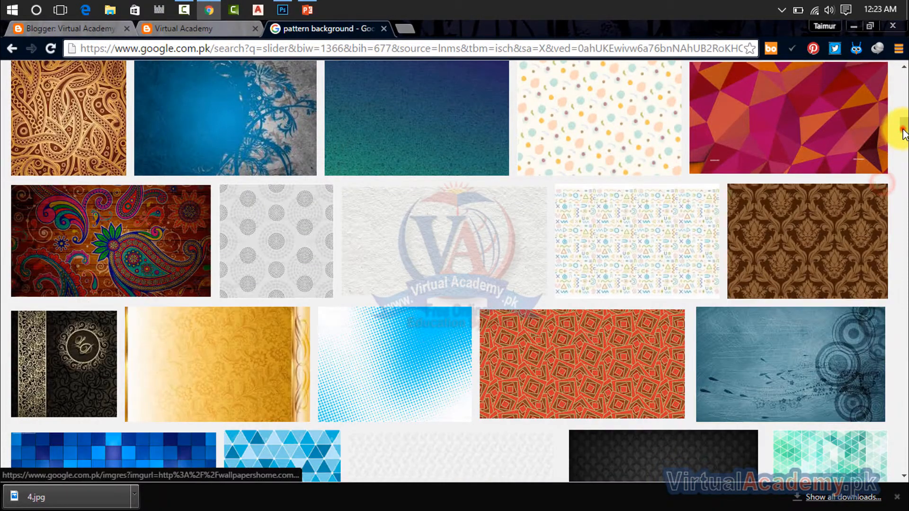
{"action": "left_click_drag", "start_coordinate": [903, 126], "coordinate": [898, 62]}
{"action": "triple_click", "coordinate": [274, 81]}
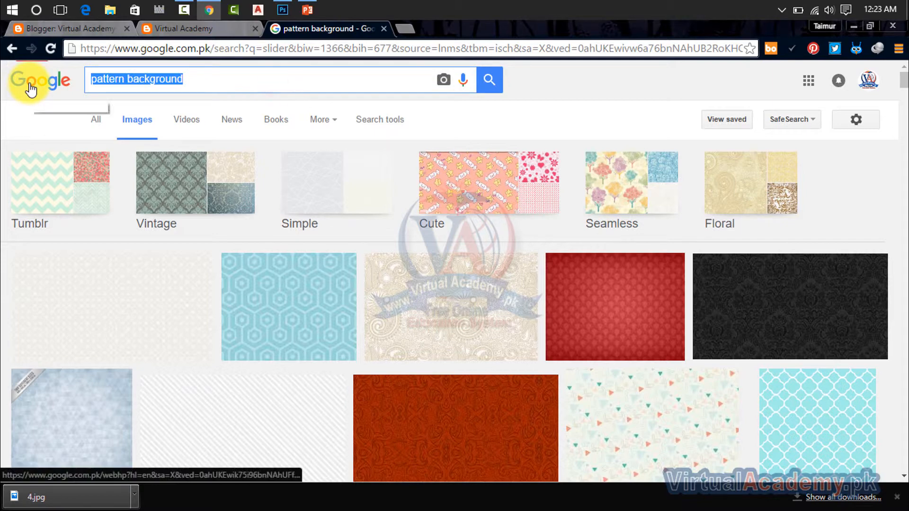
{"action": "type", "text": "png"}
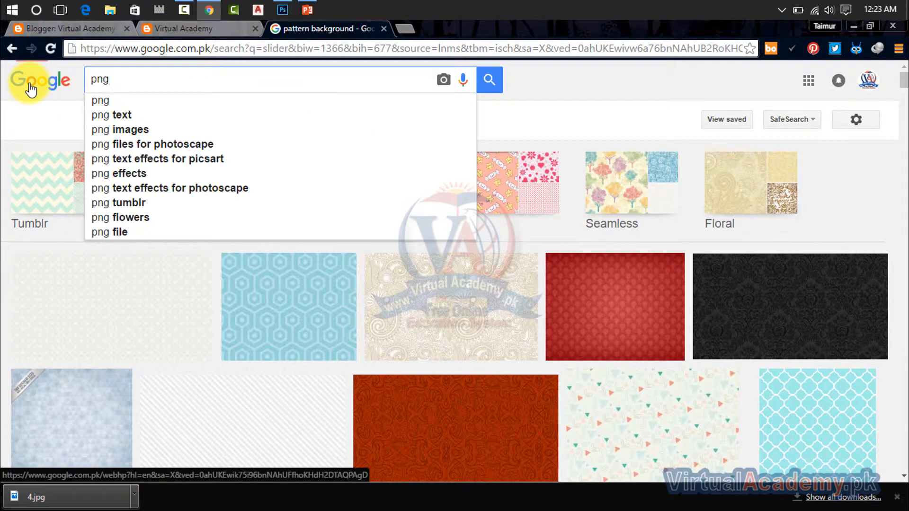
{"action": "type", "text": " c"}
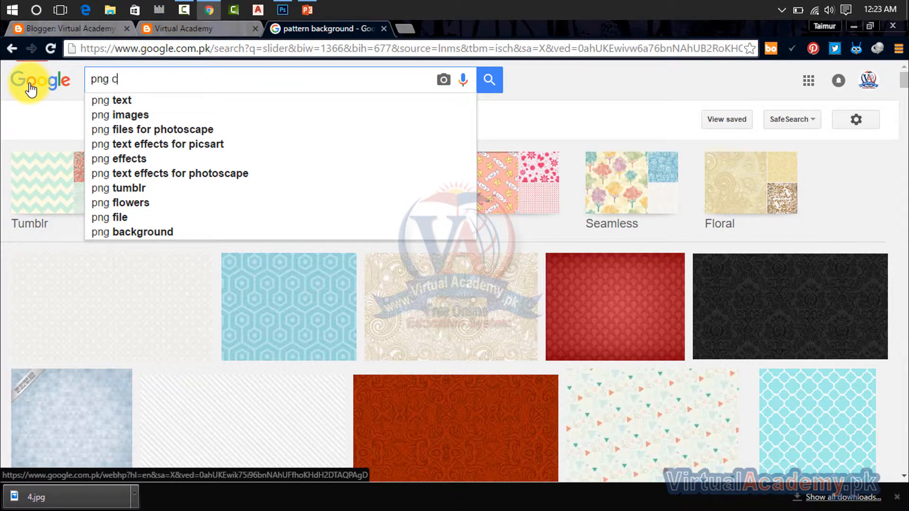
{"action": "type", "text": "ompl"}
{"action": "key", "text": "BackSpace"}
{"action": "key", "text": "BackSpace"}
{"action": "key", "text": "BackSpace"}
{"action": "key", "text": "BackSpace"}
{"action": "key", "text": "BackSpace"}
{"action": "type", "text": "laptop"}
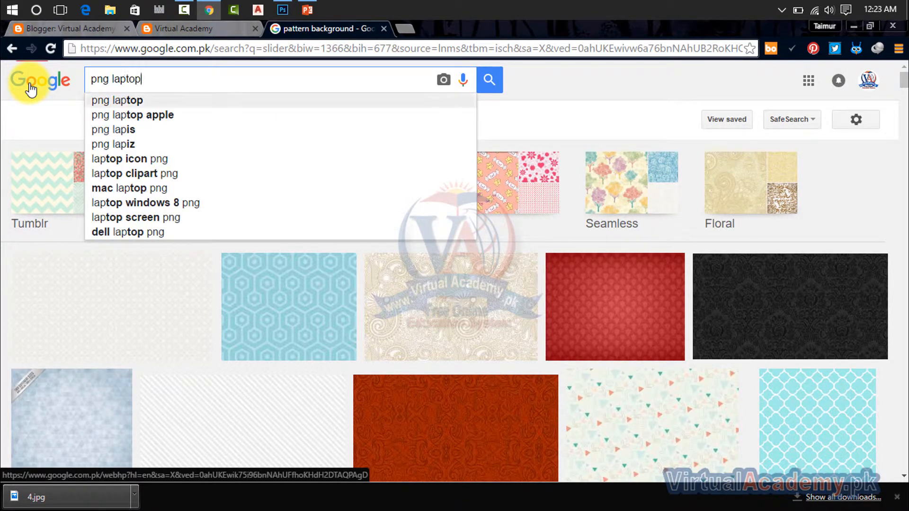
{"action": "key", "text": "Return"}
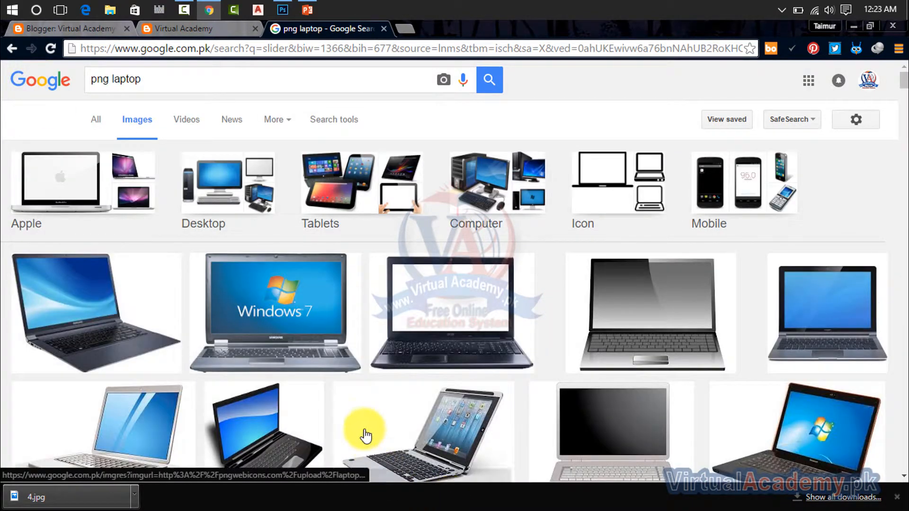
Copy the red and black laptop image from freeiconspng.com and paste it into the banner in Photoshop.
{"action": "scroll", "coordinate": [367, 433], "scroll_direction": "down", "scroll_amount": 5}
{"action": "scroll", "coordinate": [312, 372], "scroll_direction": "up", "scroll_amount": 4}
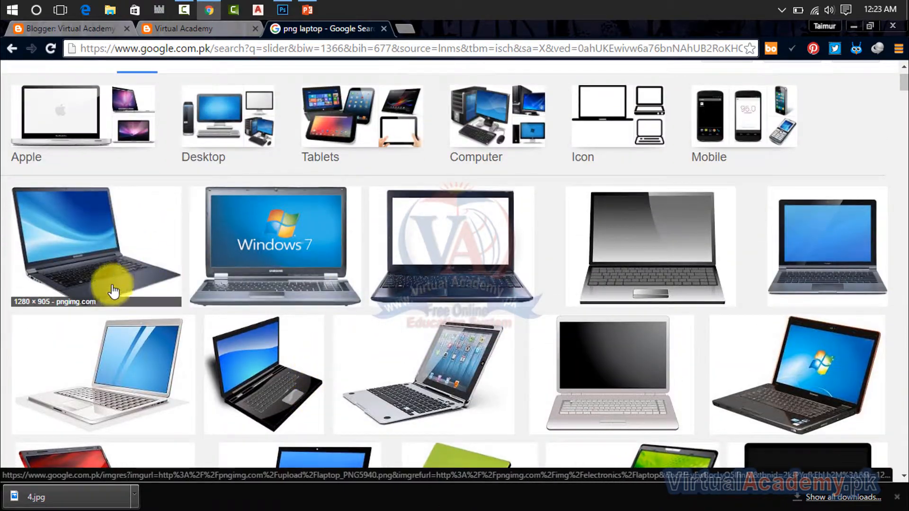
{"action": "scroll", "coordinate": [111, 265], "scroll_direction": "down", "scroll_amount": 3}
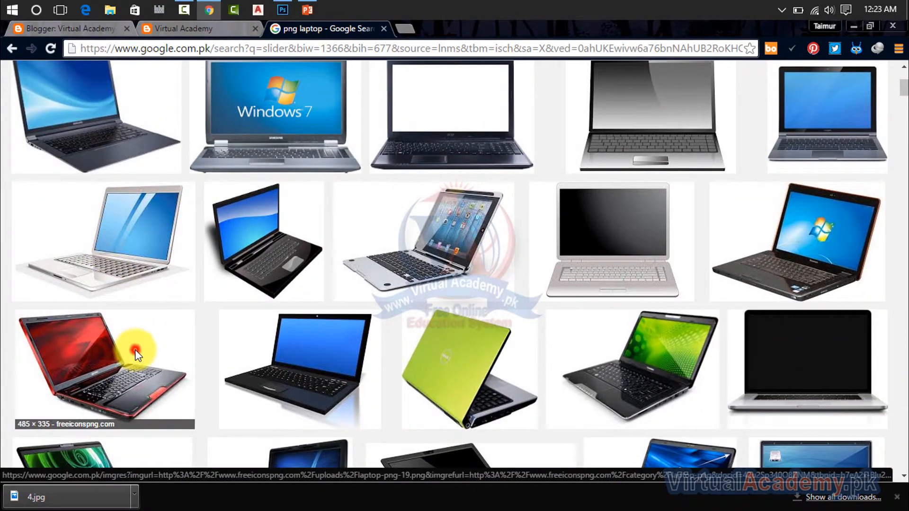
{"action": "left_click", "coordinate": [135, 349]}
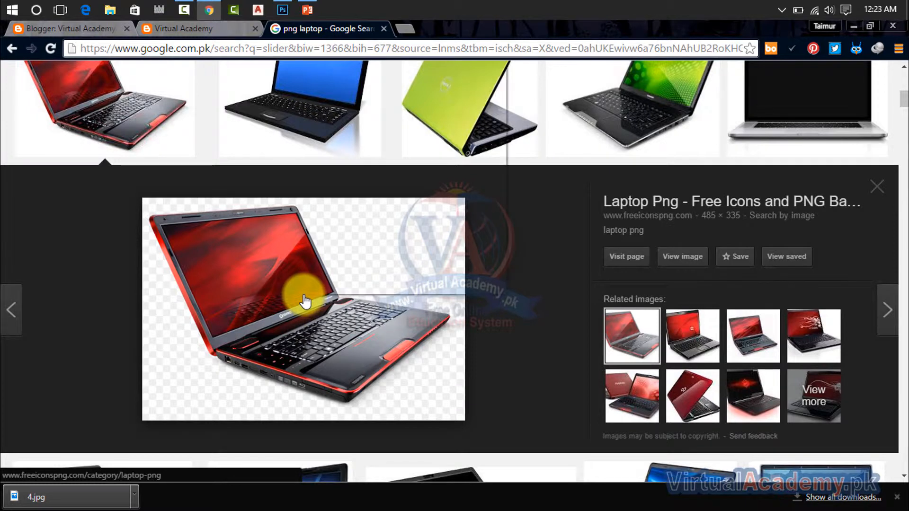
{"action": "right_click", "coordinate": [304, 298]}
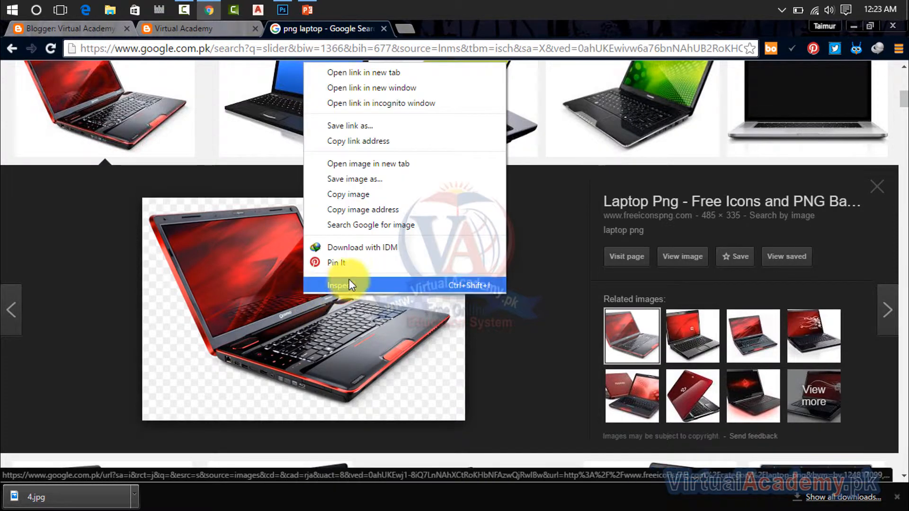
{"action": "left_click", "coordinate": [359, 194]}
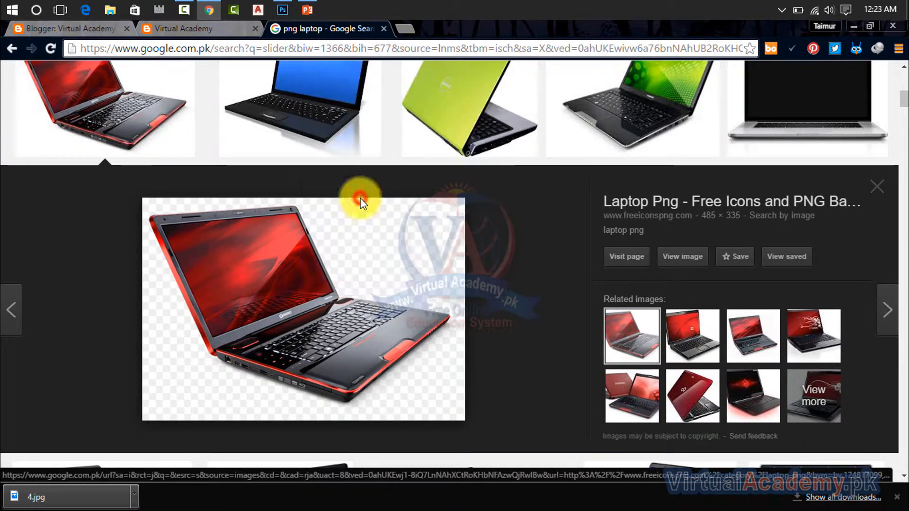
{"action": "left_click", "coordinate": [284, 7]}
{"action": "key", "text": "ctrl+v"}
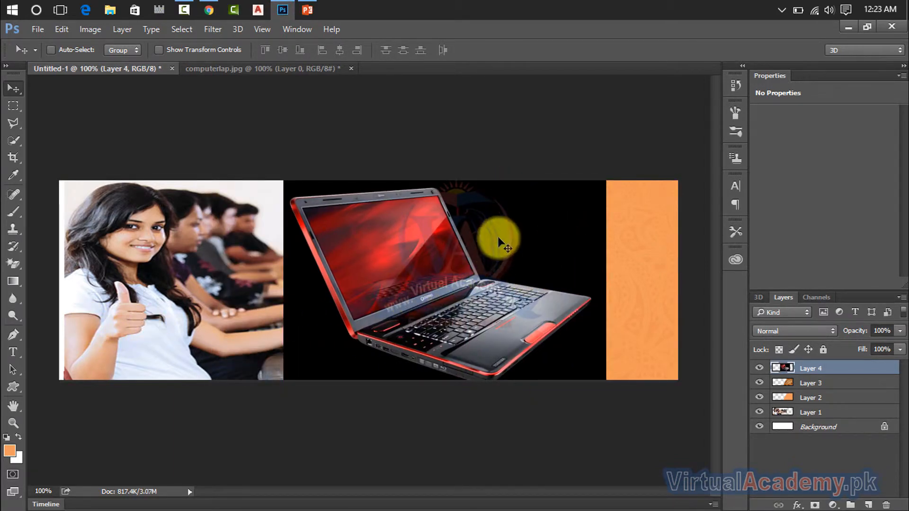
Erase the black background around the pasted laptop with the Magic Eraser tool.
{"action": "left_click", "coordinate": [19, 265]}
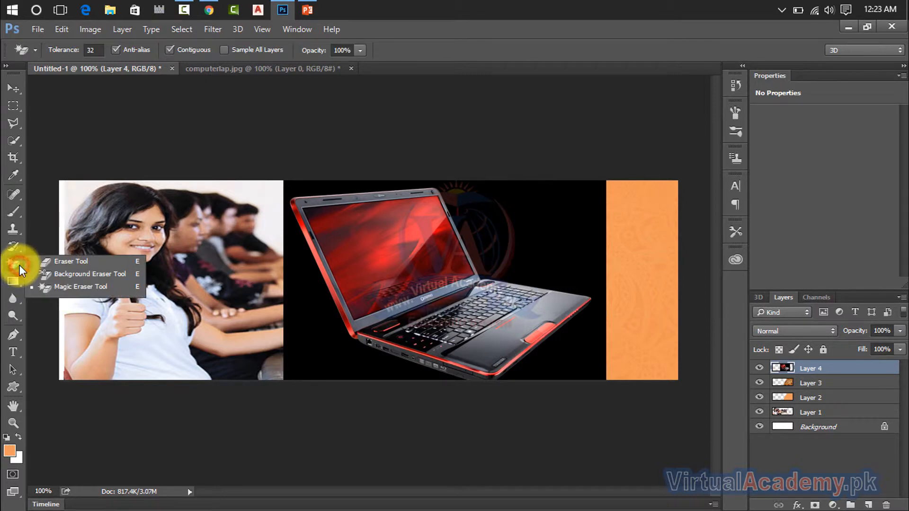
{"action": "left_click", "coordinate": [68, 288]}
{"action": "left_click", "coordinate": [561, 260]}
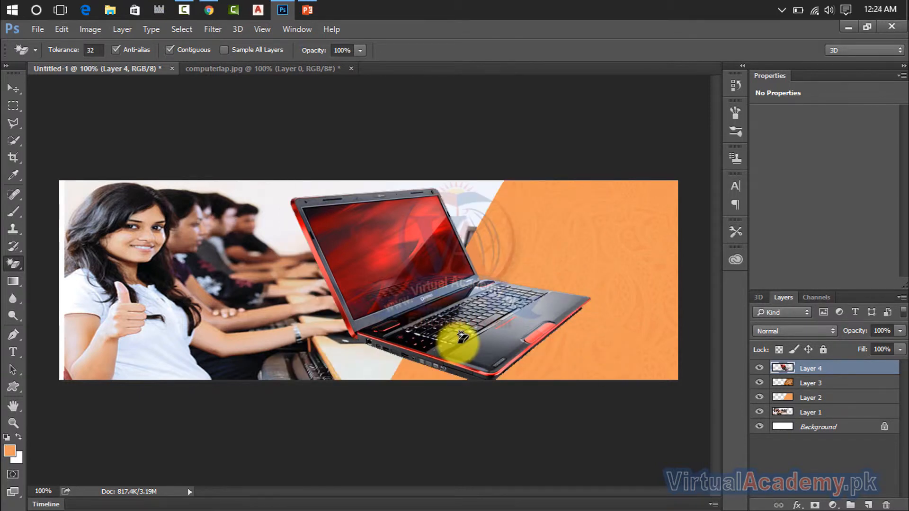
Free-transform the laptop layer to 82.89% width and 80.25% height, and apply the transformation.
{"action": "key", "text": "ctrl+t"}
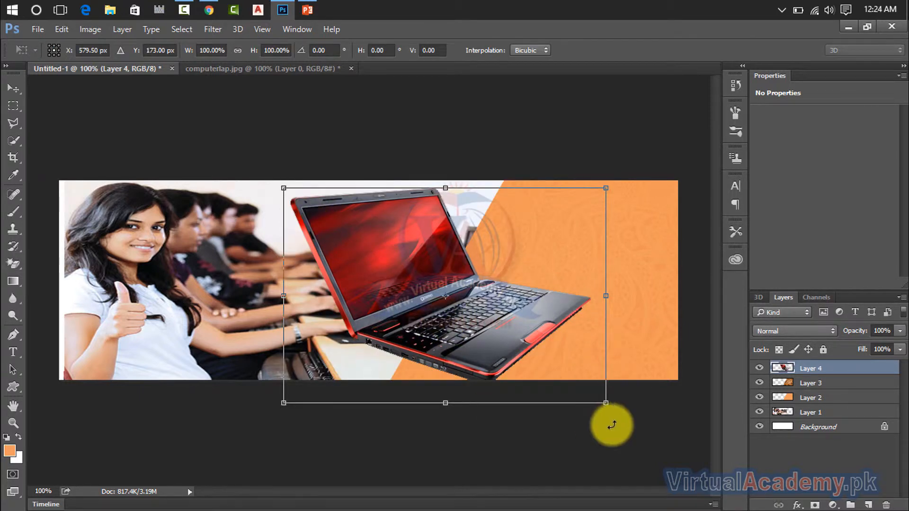
{"action": "left_click_drag", "start_coordinate": [605, 404], "coordinate": [544, 361]}
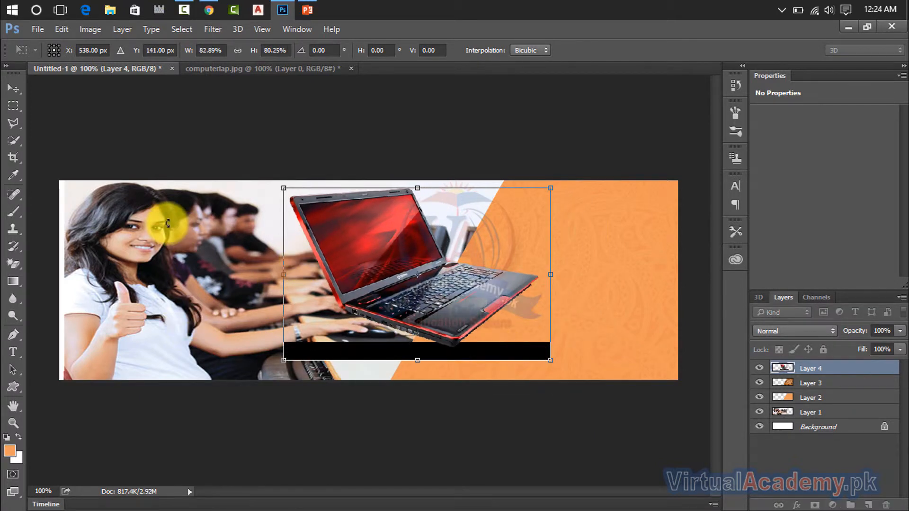
{"action": "left_click", "coordinate": [14, 89]}
{"action": "left_click", "coordinate": [373, 220]}
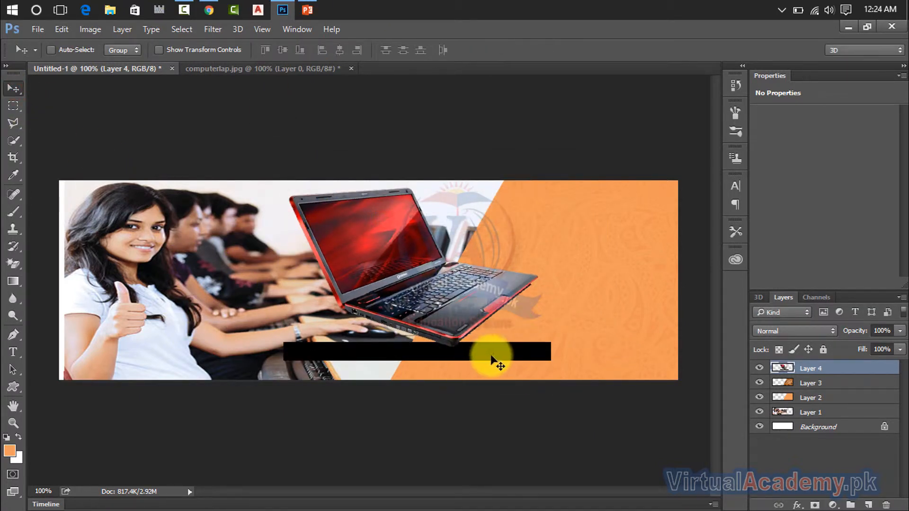
Erase the black strip below the laptop on Layer 4 with the Magic Eraser tool.
{"action": "left_click", "coordinate": [17, 266]}
{"action": "left_click", "coordinate": [67, 287]}
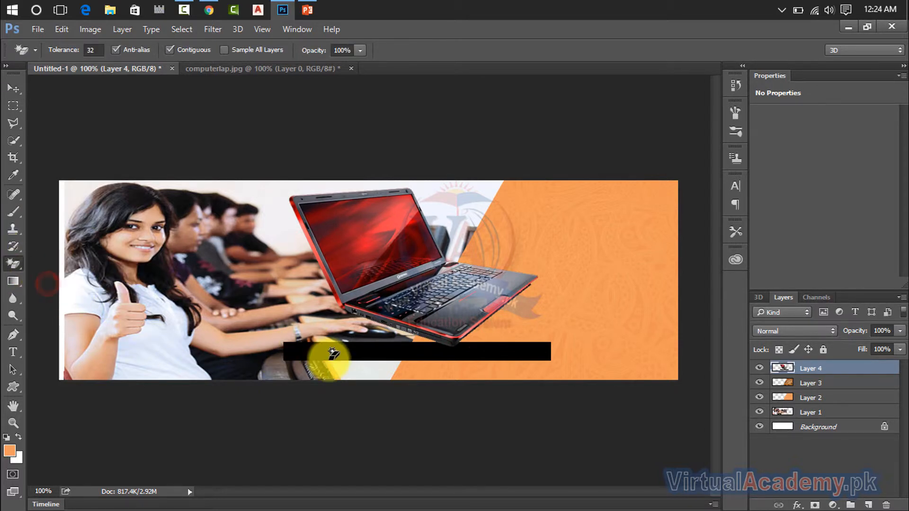
{"action": "left_click", "coordinate": [332, 353]}
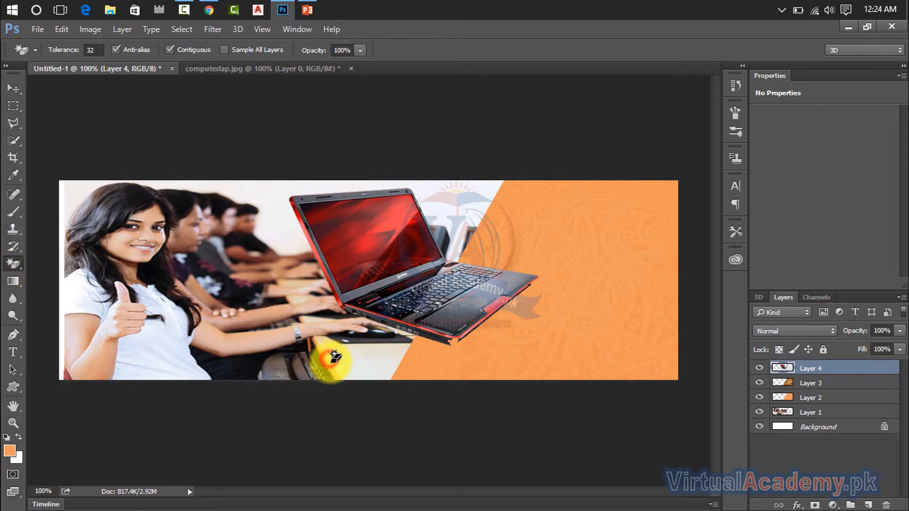
Free-transform the laptop to about 46.54% width and 60.50% height, place it midway up the orange panel, and apply the transformation.
{"action": "left_click", "coordinate": [13, 89]}
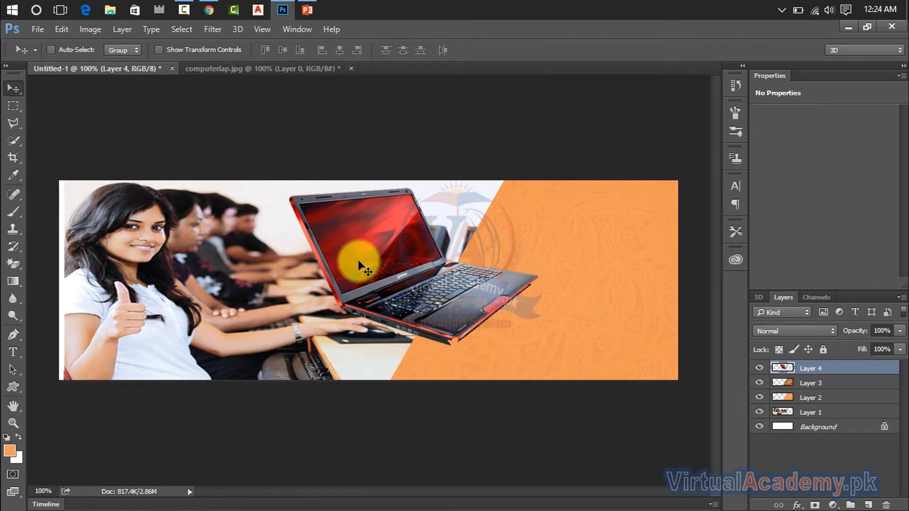
{"action": "key", "text": "ctrl"}
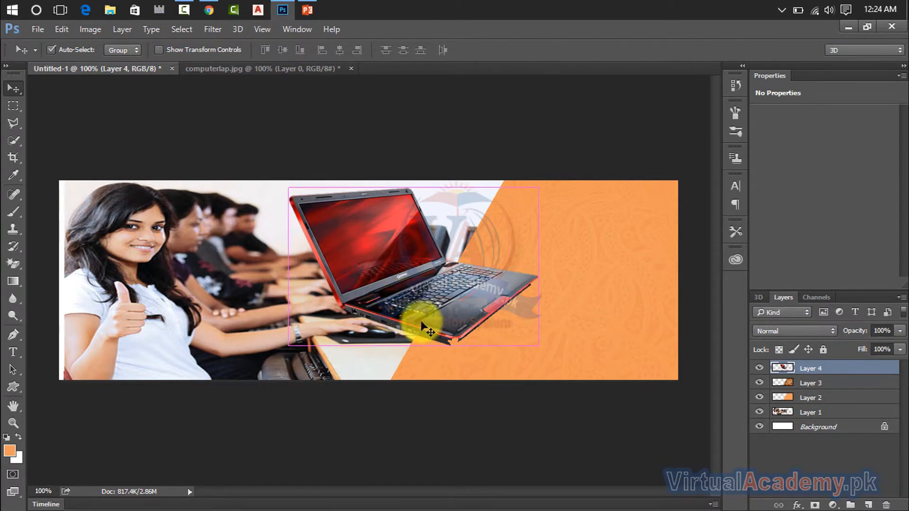
{"action": "key", "text": "ctrl+t"}
{"action": "left_click_drag", "start_coordinate": [290, 188], "coordinate": [403, 281]}
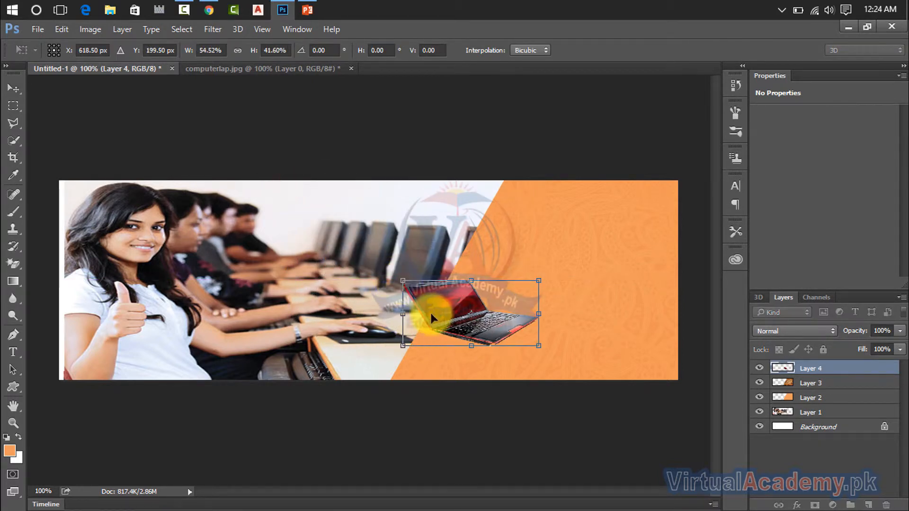
{"action": "left_click_drag", "start_coordinate": [431, 317], "coordinate": [560, 294]}
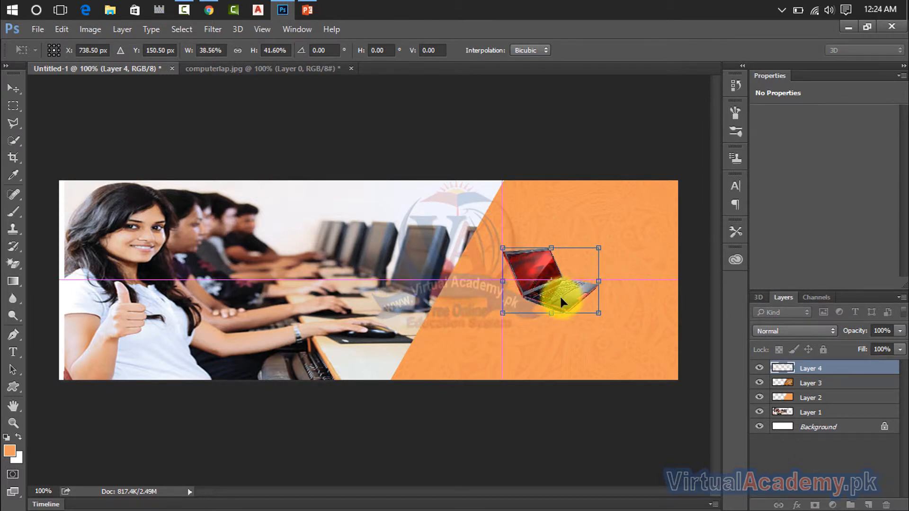
{"action": "left_click_drag", "start_coordinate": [503, 313], "coordinate": [502, 334]}
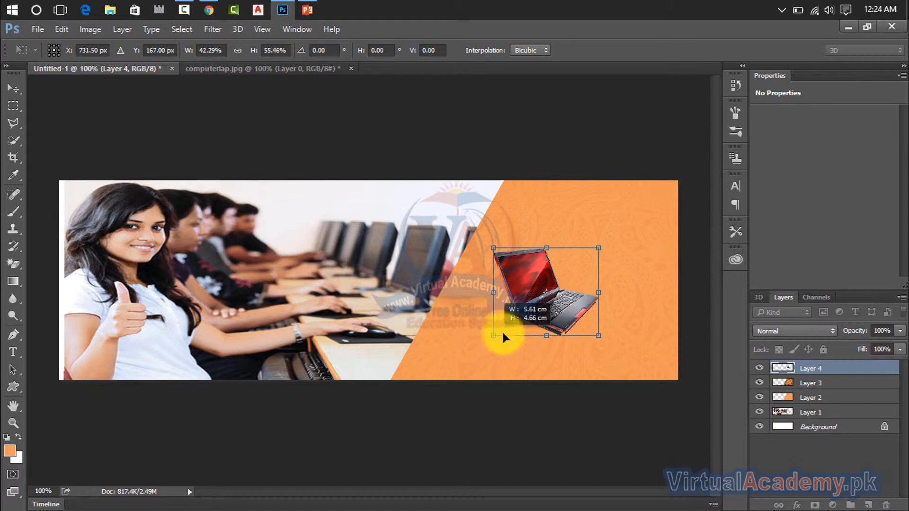
{"action": "left_click_drag", "start_coordinate": [597, 248], "coordinate": [609, 241]}
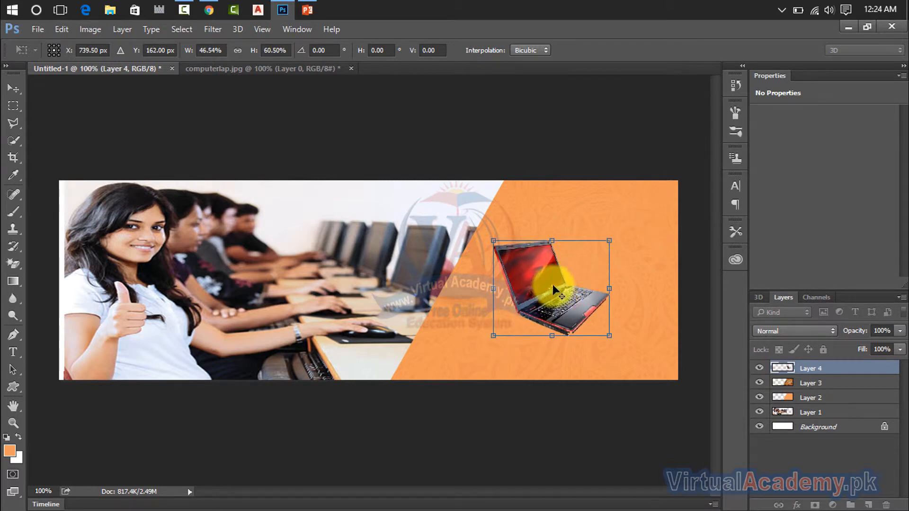
{"action": "left_click", "coordinate": [19, 90]}
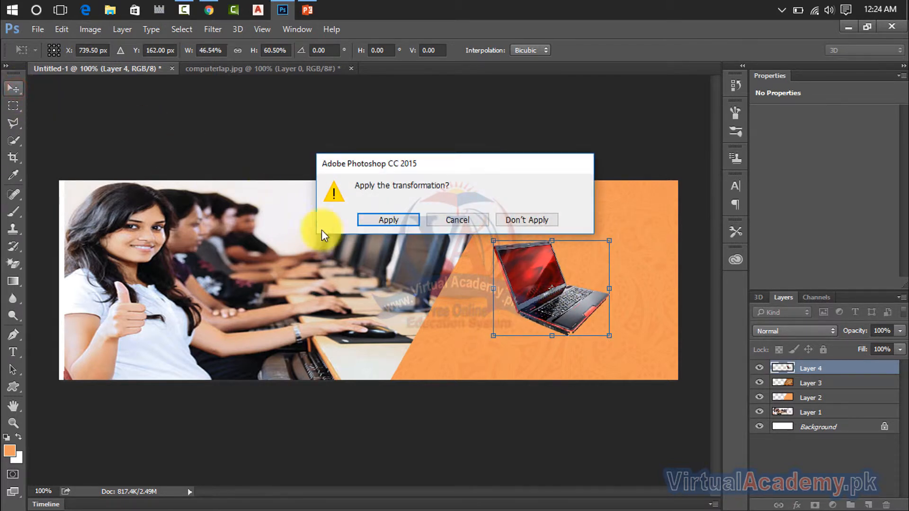
{"action": "left_click", "coordinate": [367, 221]}
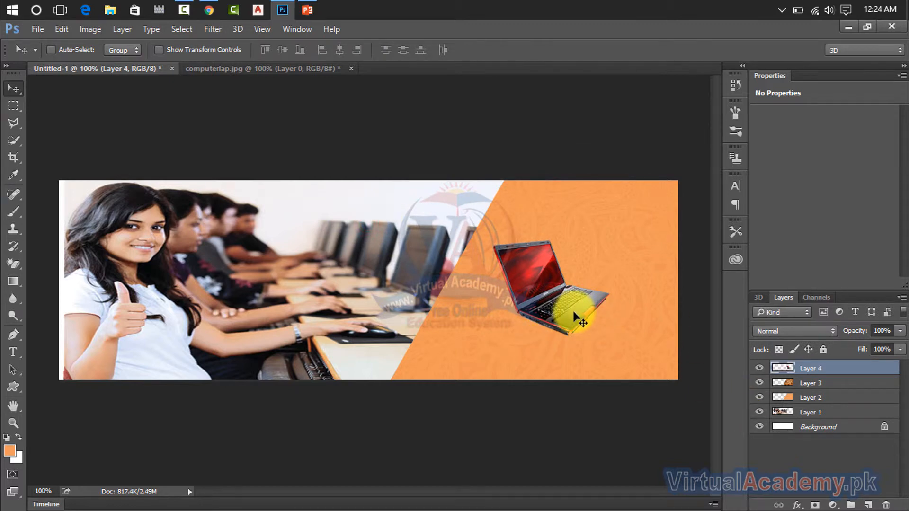
Lower the opacity of the laptop layer to 45%.
{"action": "left_click", "coordinate": [901, 331]}
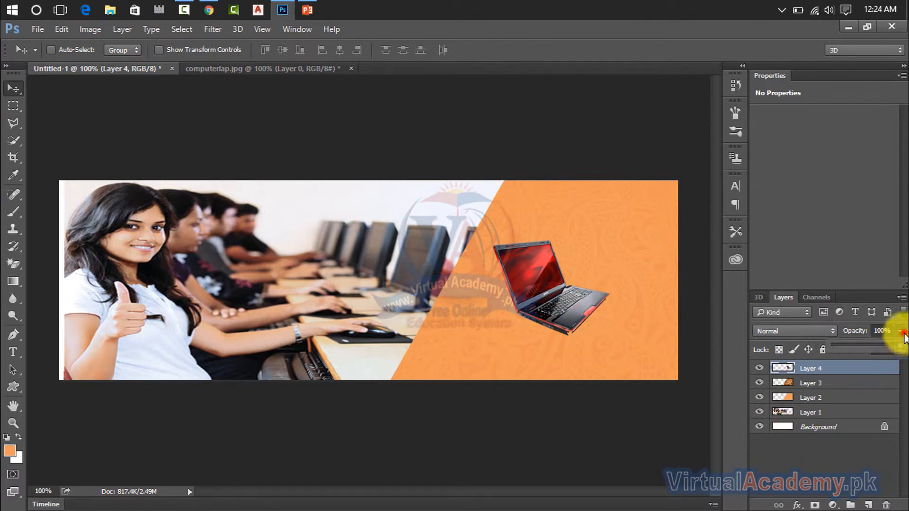
{"action": "left_click_drag", "start_coordinate": [866, 357], "coordinate": [862, 357]}
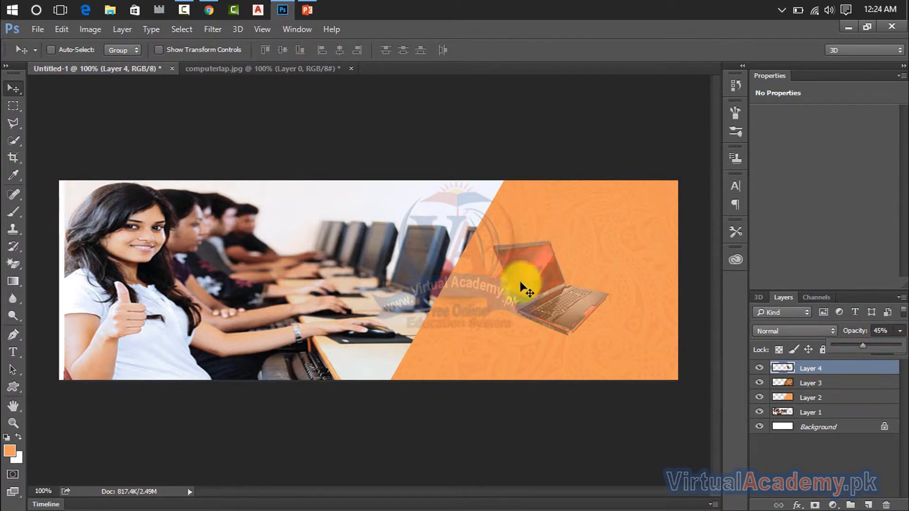
{"action": "left_click", "coordinate": [13, 90]}
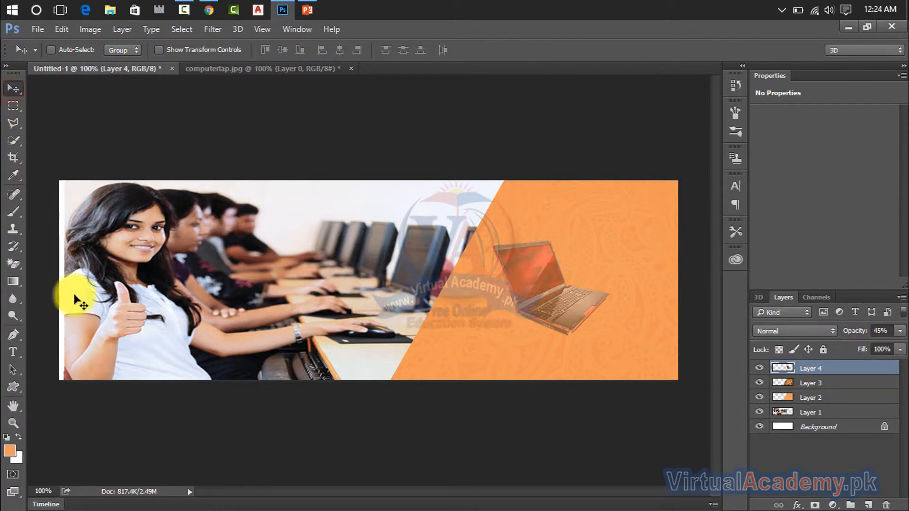
Draw a horizontal paragraph text box over the orange panel and enter "ms office" in it.
{"action": "left_click", "coordinate": [21, 346]}
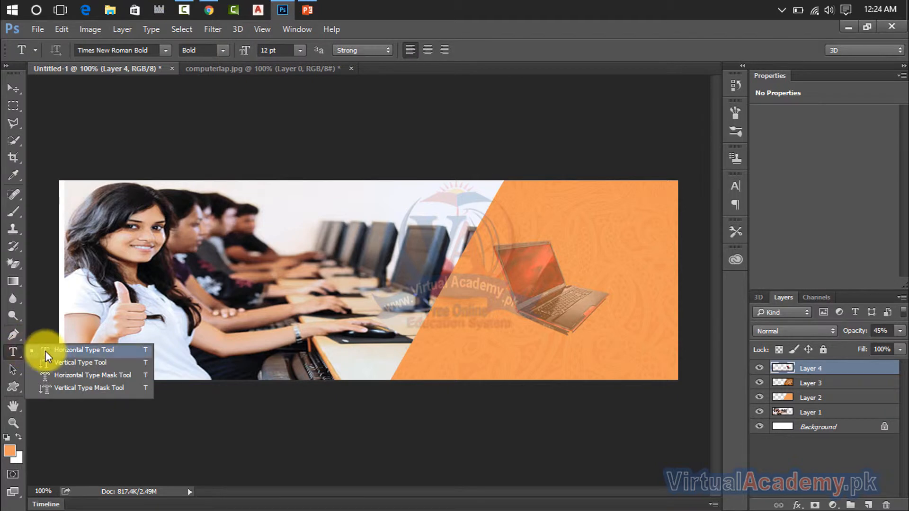
{"action": "left_click", "coordinate": [44, 351]}
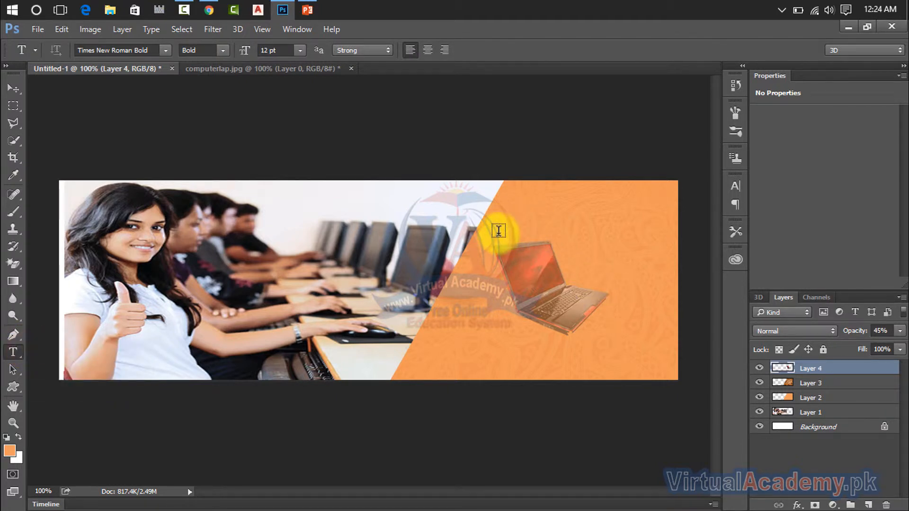
{"action": "left_click_drag", "start_coordinate": [500, 231], "coordinate": [660, 378]}
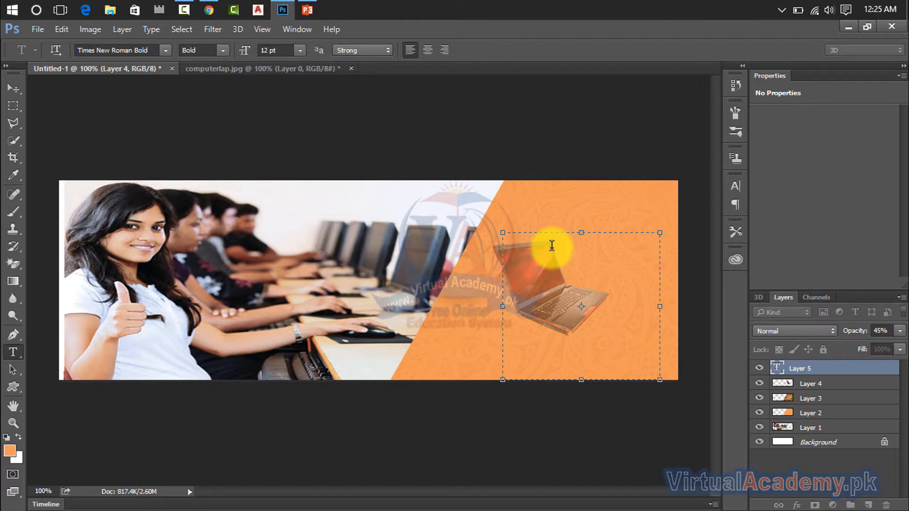
Change the colour of the whole "ms office" text to white (#ffffff).
{"action": "left_click_drag", "start_coordinate": [546, 239], "coordinate": [387, 286]}
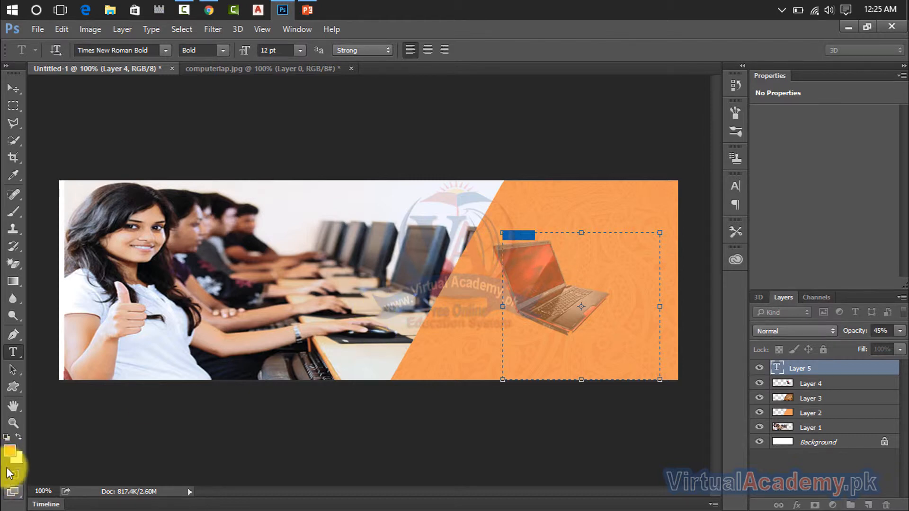
{"action": "left_click", "coordinate": [10, 450]}
{"action": "left_click", "coordinate": [583, 187]}
{"action": "left_click_drag", "start_coordinate": [552, 139], "coordinate": [523, 96]}
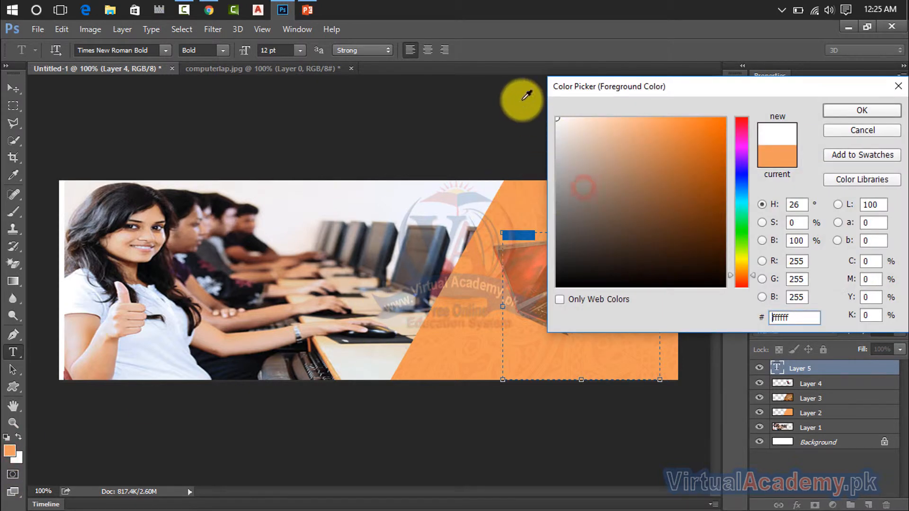
{"action": "left_click", "coordinate": [857, 113]}
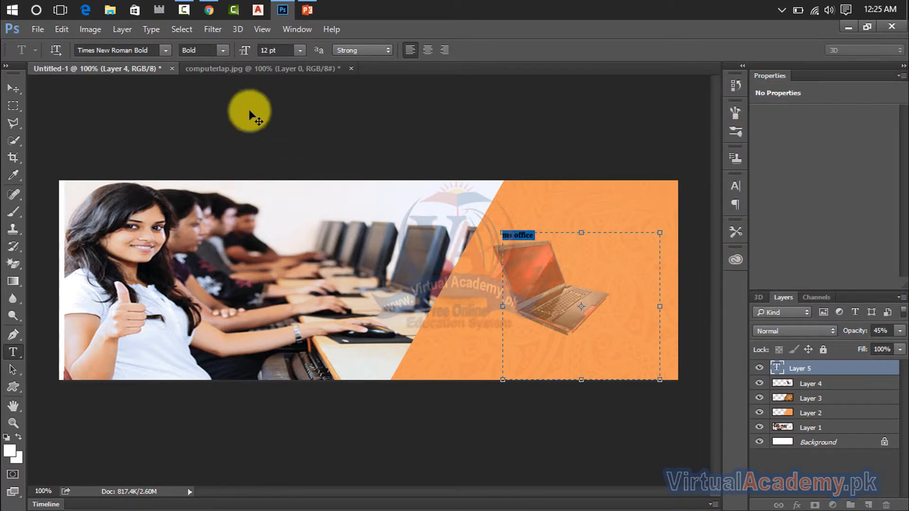
Enlarge the selected "ms office" text to 18 pt and then to 30 pt.
{"action": "left_click", "coordinate": [300, 50]}
{"action": "left_click", "coordinate": [284, 188]}
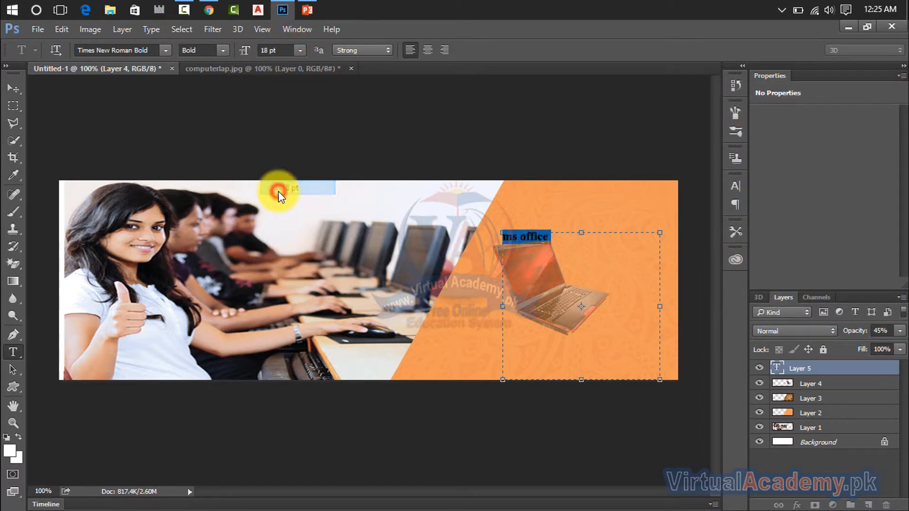
{"action": "left_click", "coordinate": [299, 51]}
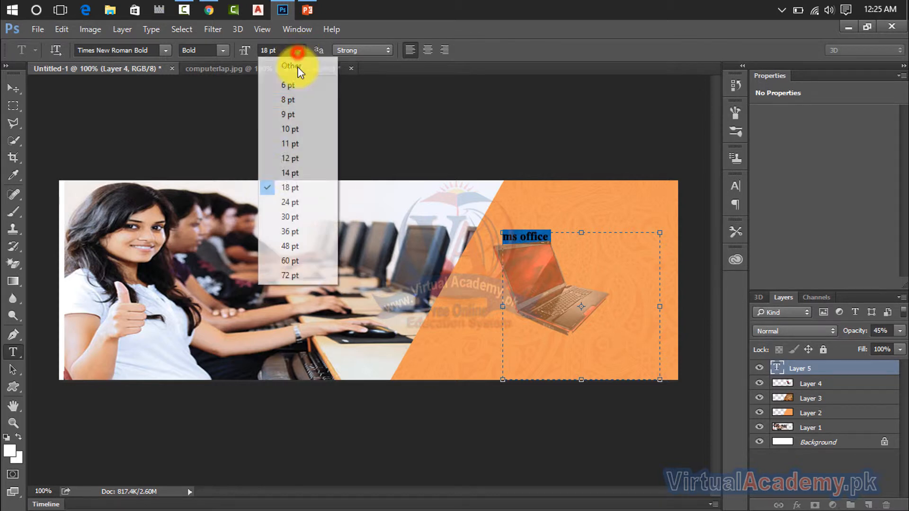
{"action": "left_click", "coordinate": [280, 218]}
Replace the text with Office Automation, Graphic Designing, web Designing, Computer Programming, Animation and AutoDesk Software on separate lines at 24 pt, widening the text box.
{"action": "left_click_drag", "start_coordinate": [593, 246], "coordinate": [486, 248]}
{"action": "left_click", "coordinate": [486, 248]}
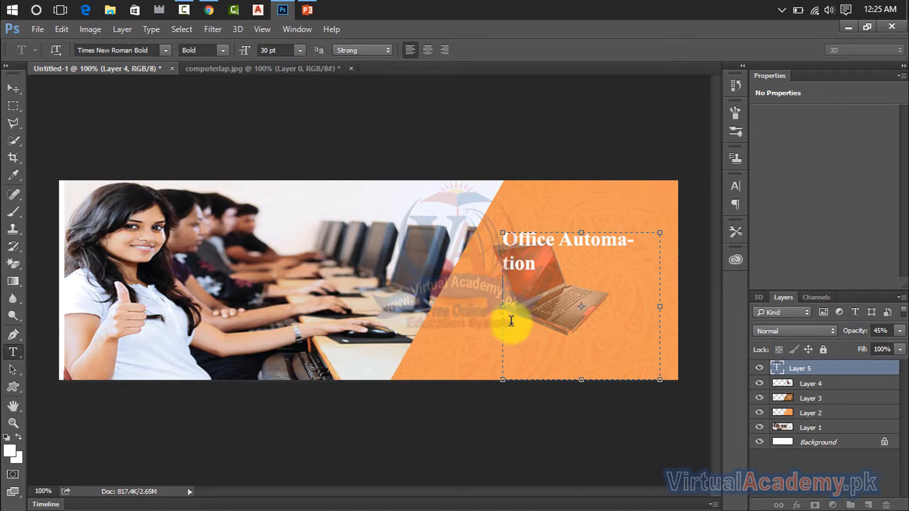
{"action": "left_click_drag", "start_coordinate": [503, 306], "coordinate": [487, 306]}
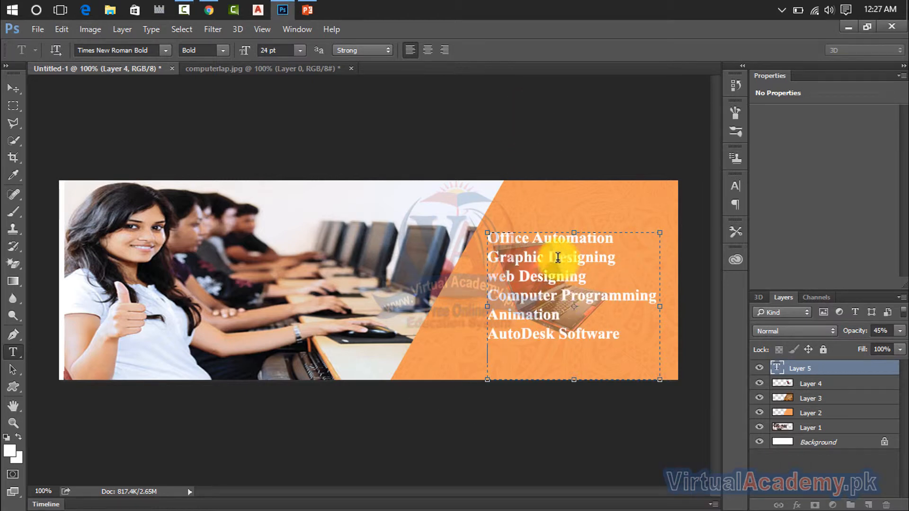
Commit the course list and move it slightly lower on the orange panel with the Move tool.
{"action": "left_click_drag", "start_coordinate": [620, 335], "coordinate": [500, 238]}
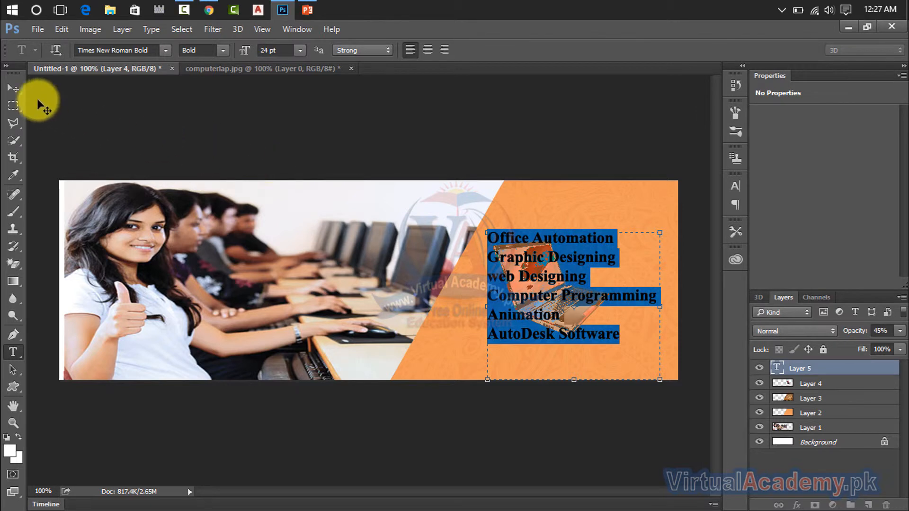
{"action": "left_click", "coordinate": [21, 88]}
{"action": "left_click_drag", "start_coordinate": [541, 264], "coordinate": [547, 282]}
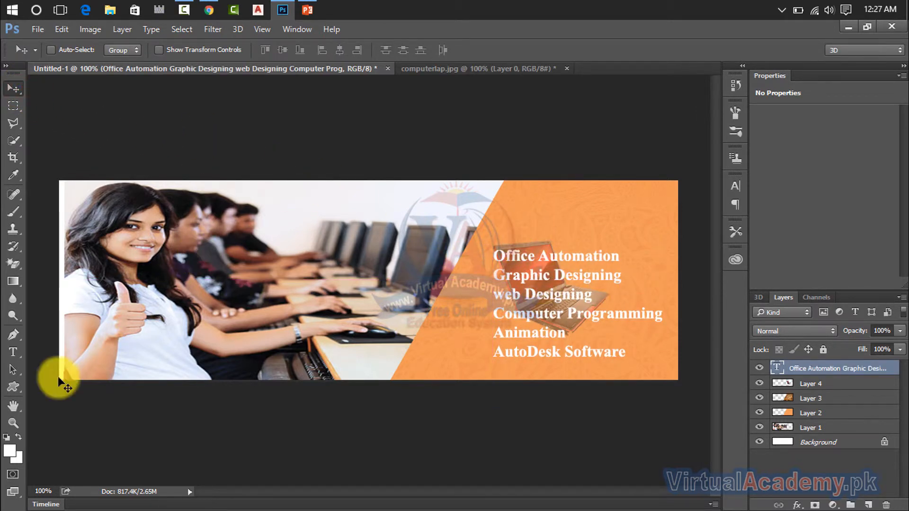
Add the heading "We Offer" at 36 pt above the course list and align it with the list's left edge.
{"action": "left_click", "coordinate": [15, 353]}
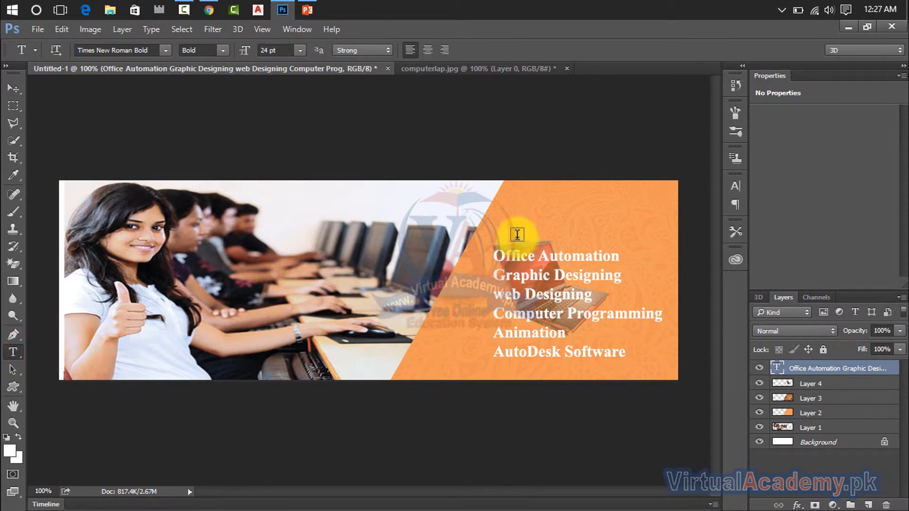
{"action": "left_click", "coordinate": [507, 226]}
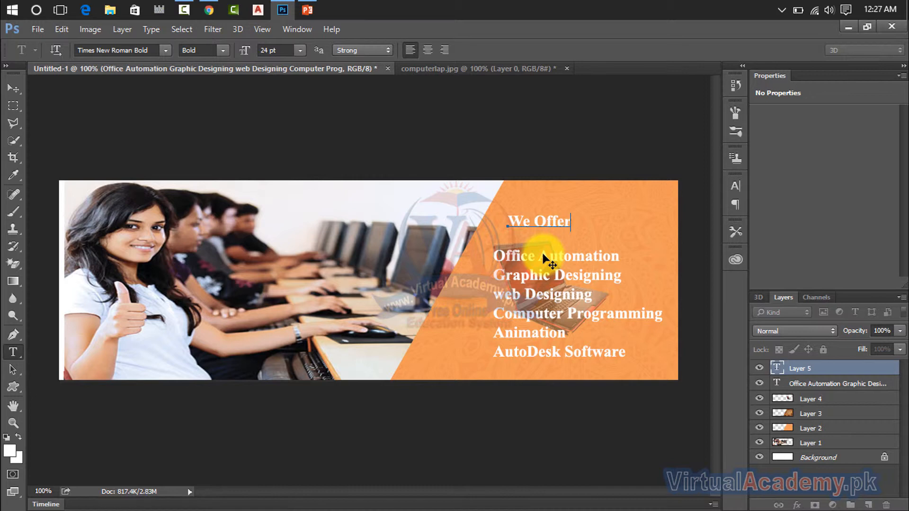
{"action": "left_click_drag", "start_coordinate": [578, 226], "coordinate": [504, 220]}
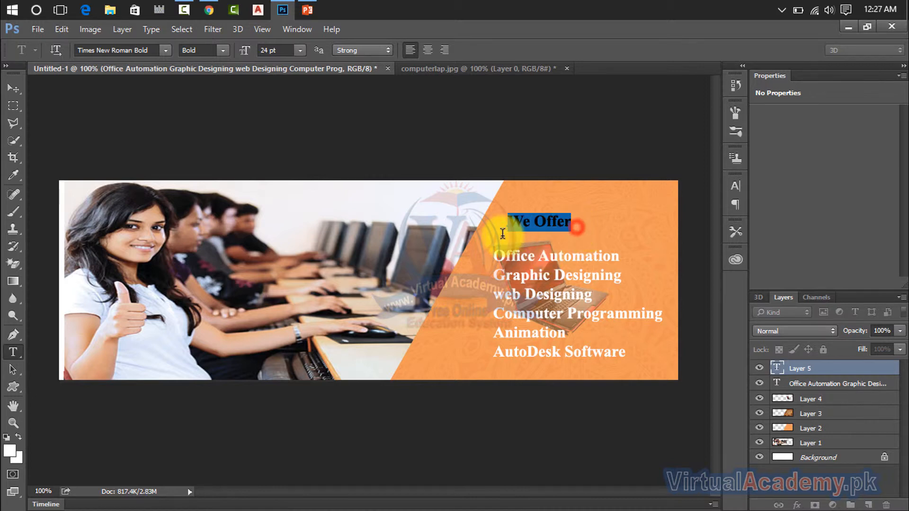
{"action": "left_click", "coordinate": [298, 51]}
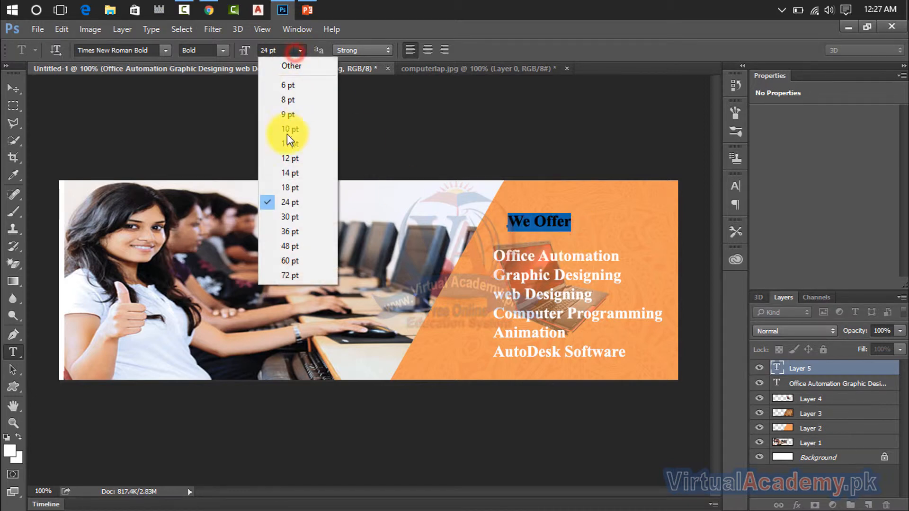
{"action": "left_click", "coordinate": [291, 217]}
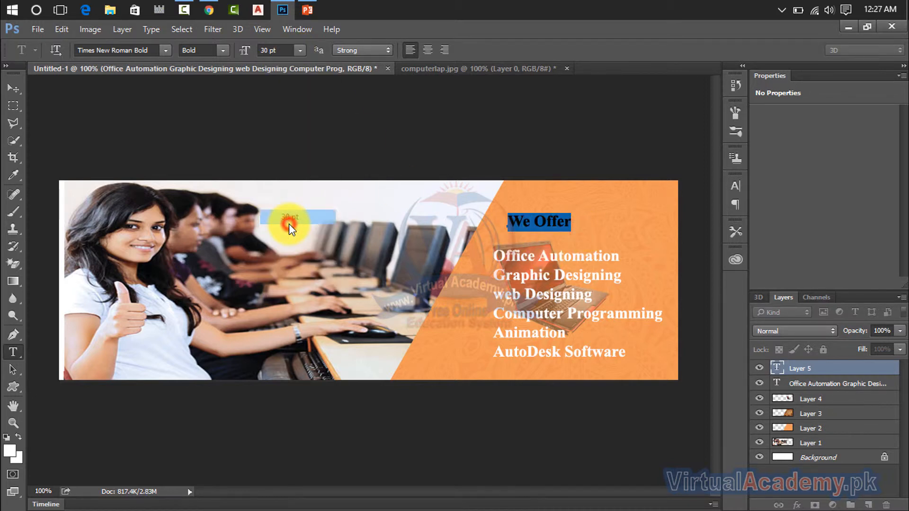
{"action": "left_click", "coordinate": [300, 50]}
{"action": "left_click", "coordinate": [295, 220]}
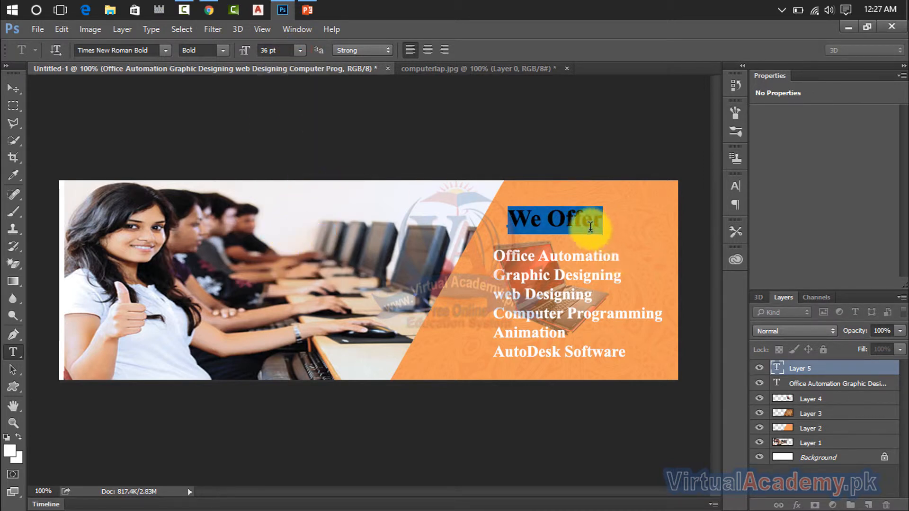
{"action": "left_click", "coordinate": [13, 90]}
{"action": "mouse_move", "coordinate": [531, 215]}
{"action": "left_mouse_down"}
{"action": "mouse_move", "coordinate": [512, 218]}
{"action": "mouse_move", "coordinate": [527, 226]}
{"action": "left_mouse_up"}
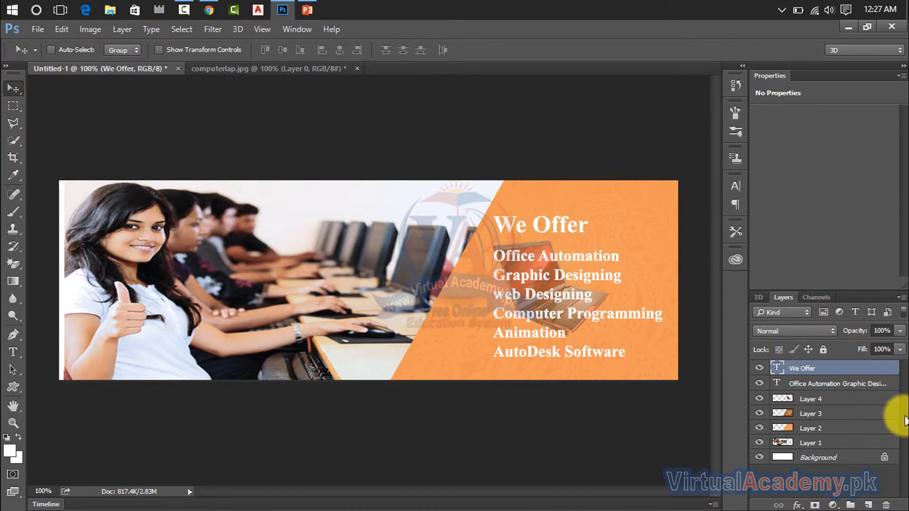
Add a yellow (#edea10) Color Overlay at 99% opacity to the "We Offer" heading layer.
{"action": "right_click", "coordinate": [833, 370]}
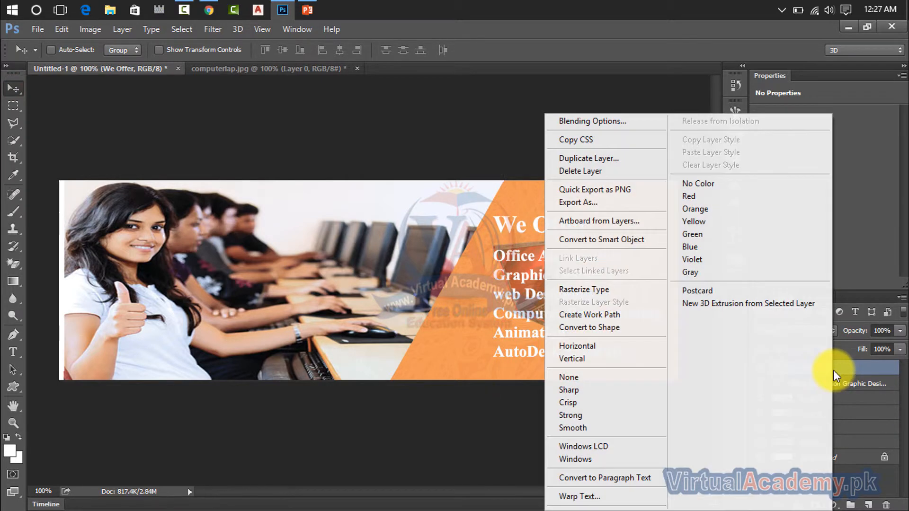
{"action": "left_click", "coordinate": [616, 122]}
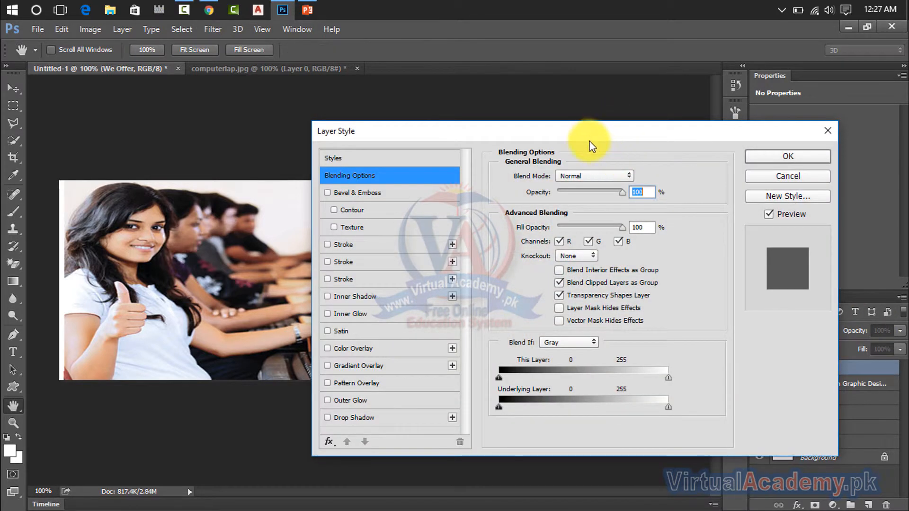
{"action": "left_click_drag", "start_coordinate": [589, 140], "coordinate": [908, 138]}
{"action": "left_click", "coordinate": [661, 347]}
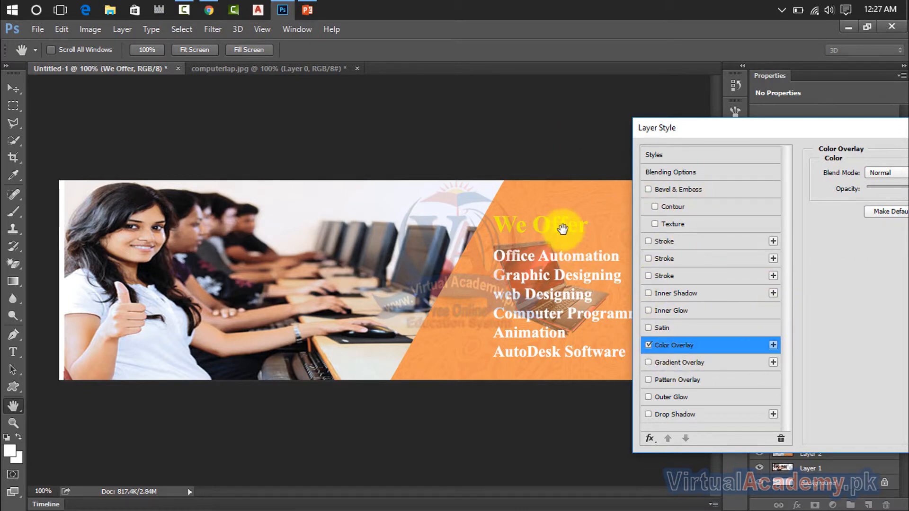
{"action": "left_click_drag", "start_coordinate": [710, 132], "coordinate": [640, 101]}
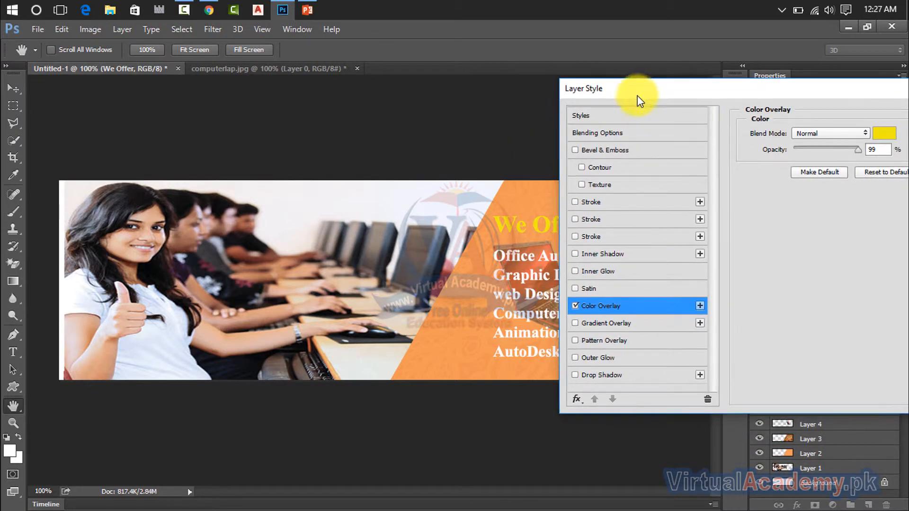
{"action": "left_click", "coordinate": [885, 136]}
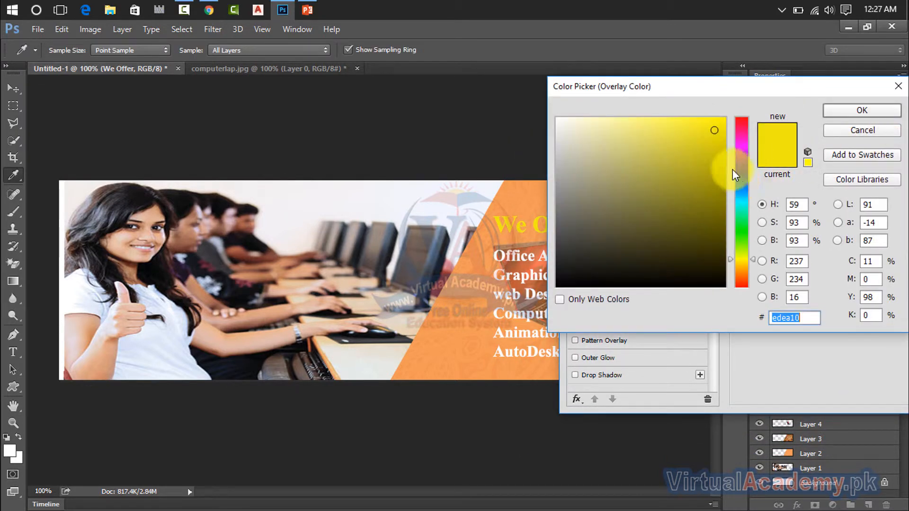
{"action": "left_click", "coordinate": [881, 111]}
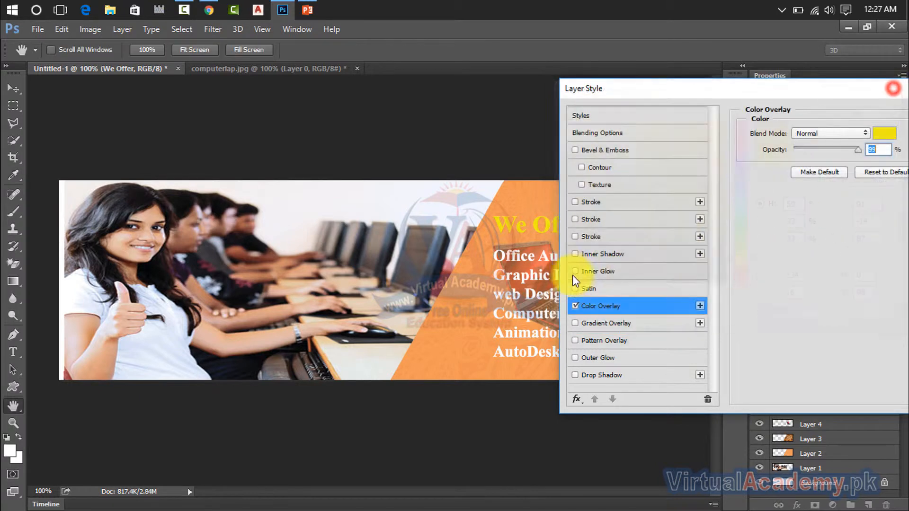
{"action": "left_click_drag", "start_coordinate": [720, 86], "coordinate": [742, 86]}
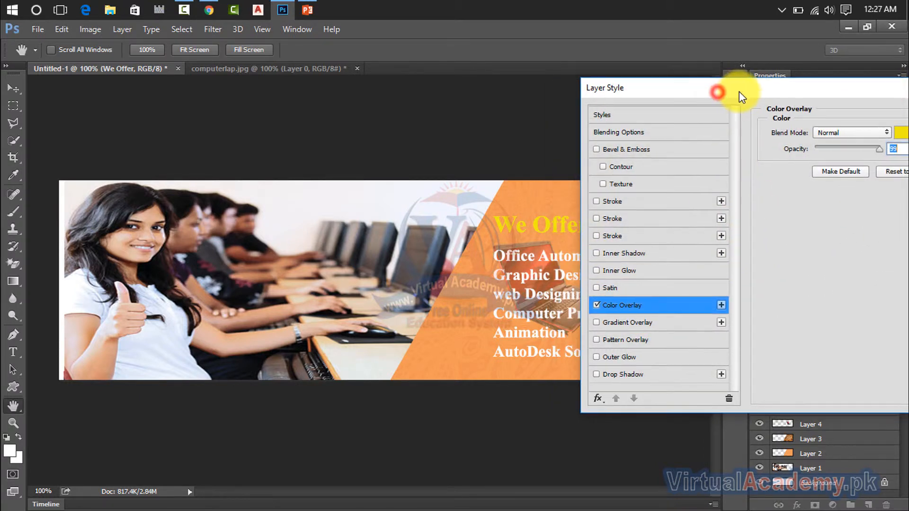
Add a Drop Shadow with its existing settings to the "We Offer" heading and apply the layer style.
{"action": "left_click", "coordinate": [609, 378]}
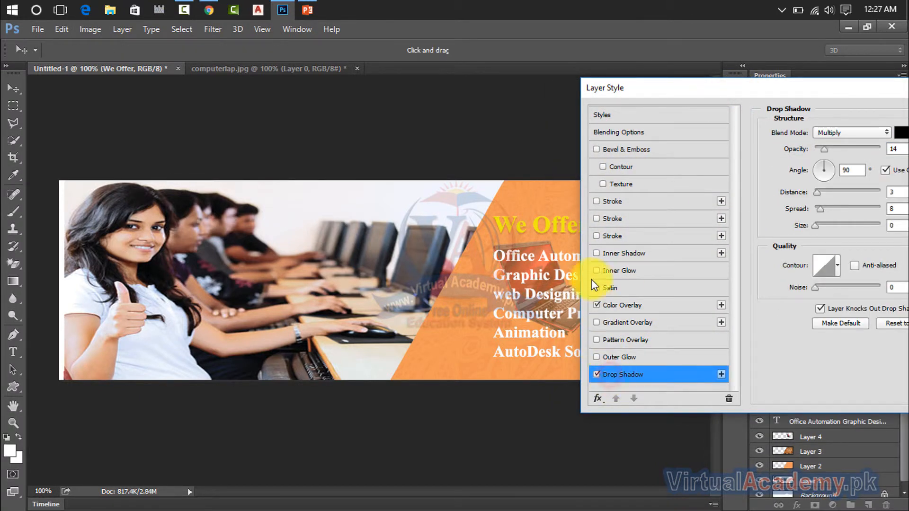
{"action": "left_click_drag", "start_coordinate": [772, 97], "coordinate": [679, 99]}
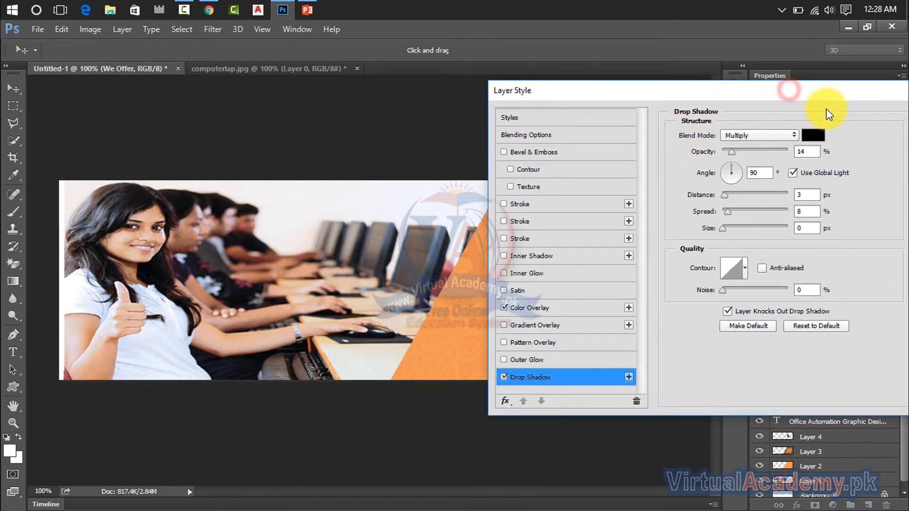
{"action": "left_click", "coordinate": [849, 118]}
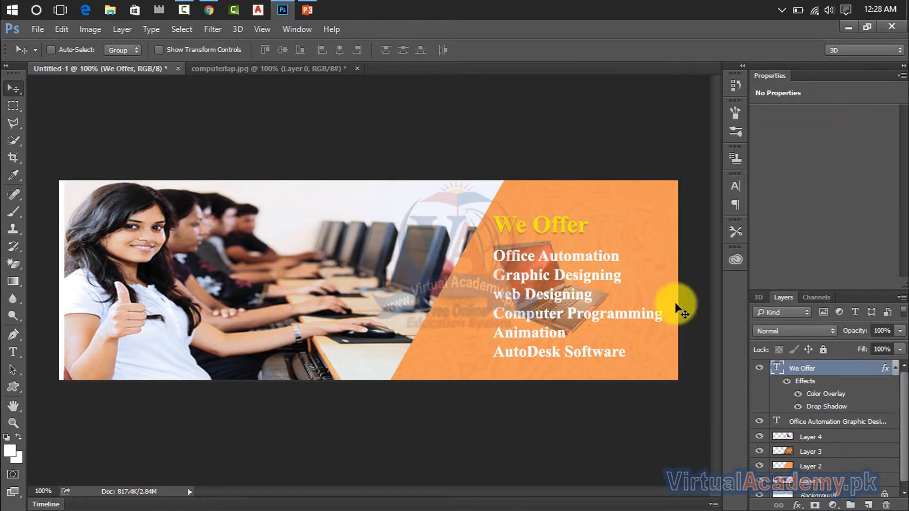
Add a Drop Shadow with its existing settings to the course list text layer and apply the layer style.
{"action": "left_click", "coordinate": [809, 421]}
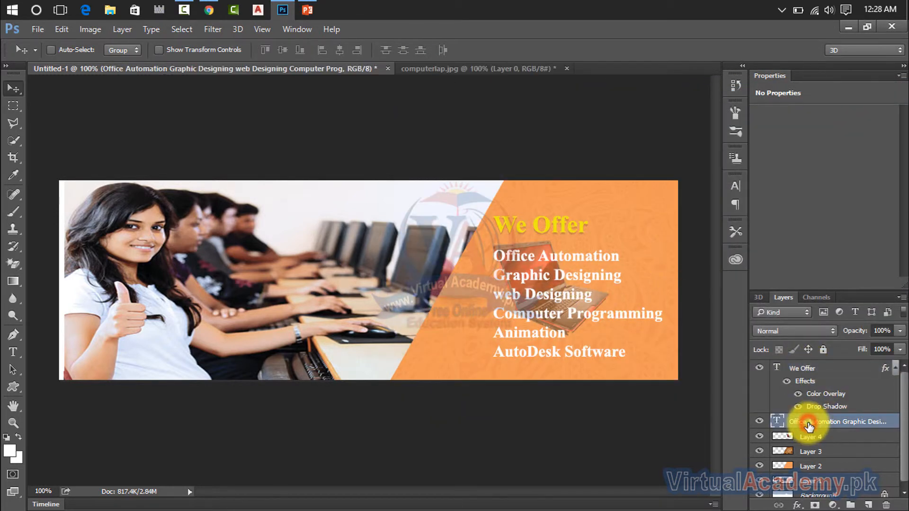
{"action": "right_click", "coordinate": [810, 420]}
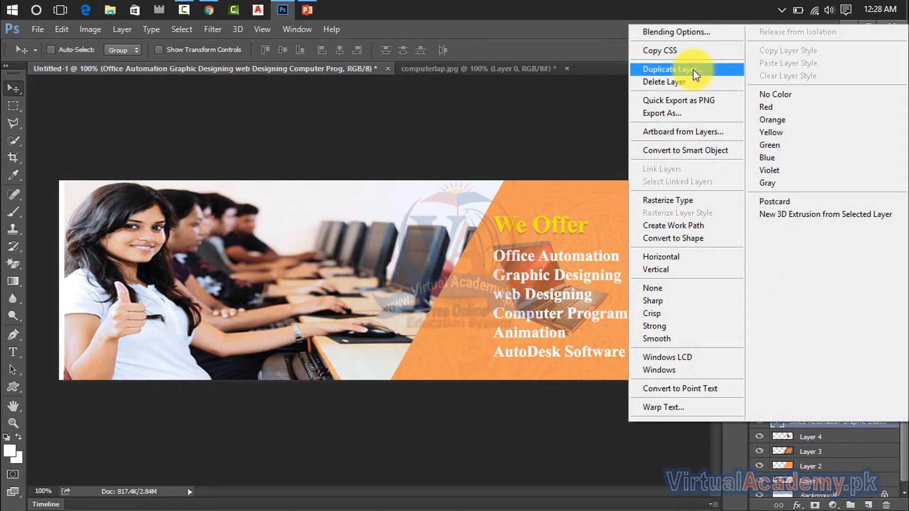
{"action": "left_click", "coordinate": [691, 34]}
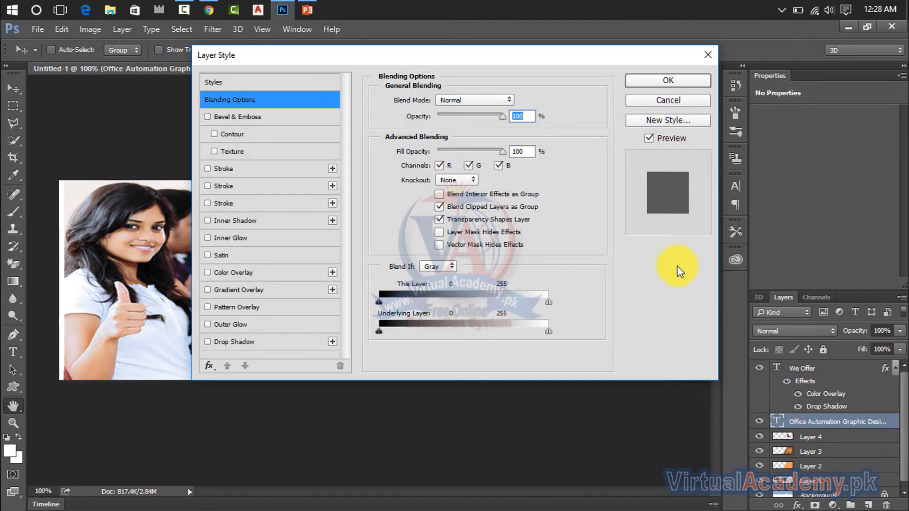
{"action": "left_click_drag", "start_coordinate": [488, 55], "coordinate": [906, 74]}
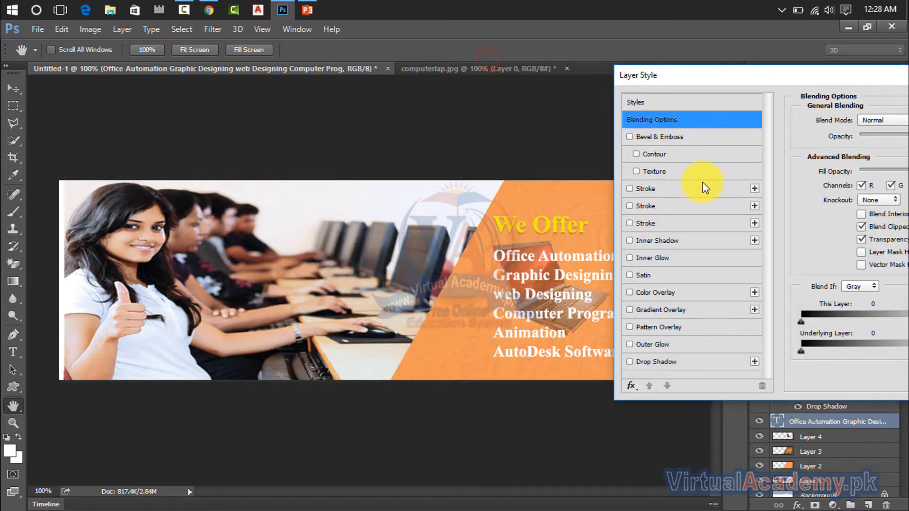
{"action": "left_click_drag", "start_coordinate": [695, 76], "coordinate": [316, 81]}
{"action": "left_click", "coordinate": [703, 361]}
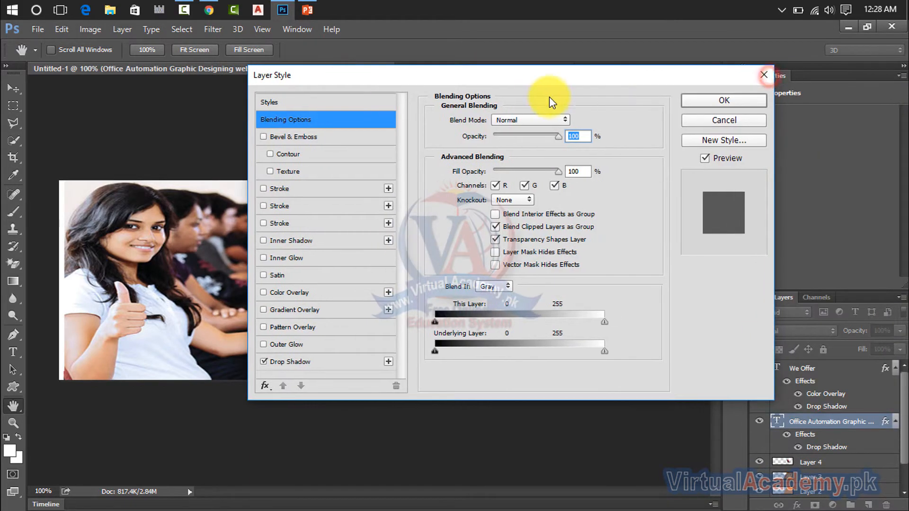
{"action": "left_click", "coordinate": [719, 102]}
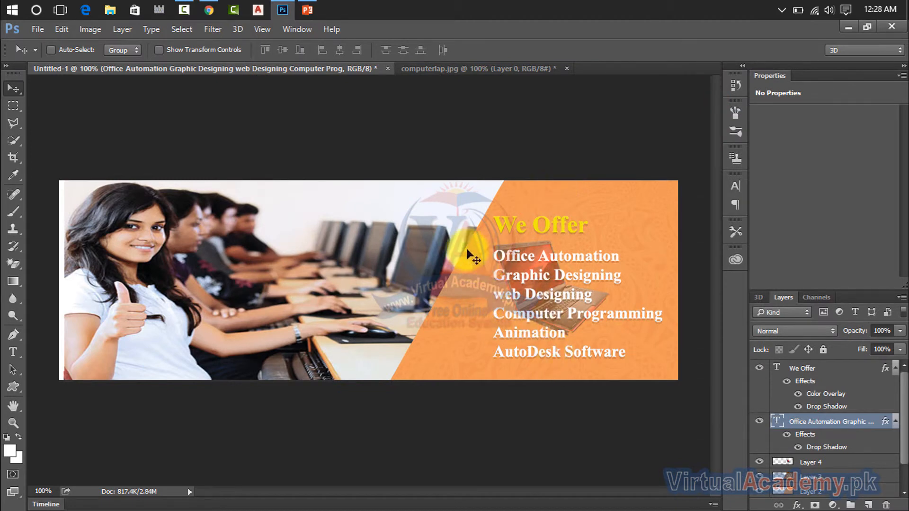
Switch to Chrome and search Google Images for "bullets icon".
{"action": "left_click", "coordinate": [209, 10]}
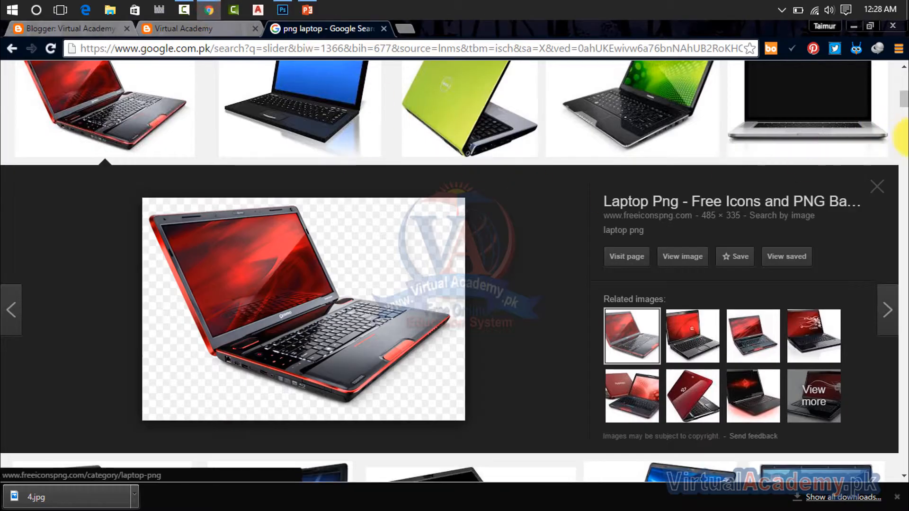
{"action": "left_click_drag", "start_coordinate": [904, 104], "coordinate": [903, 71]}
{"action": "left_click_drag", "start_coordinate": [357, 86], "coordinate": [10, 79]}
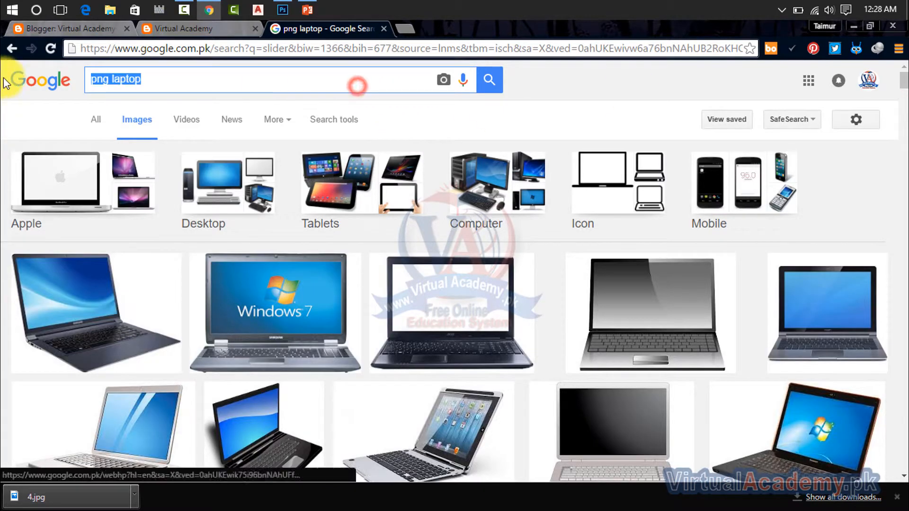
{"action": "type", "text": "bull"}
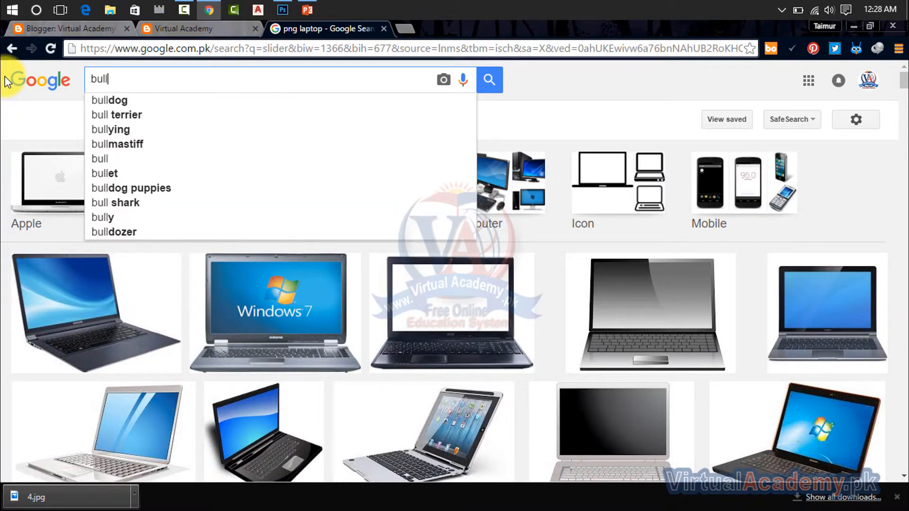
{"action": "type", "text": "ets ico"}
{"action": "key", "text": "BackSpace"}
{"action": "type", "text": "icon"}
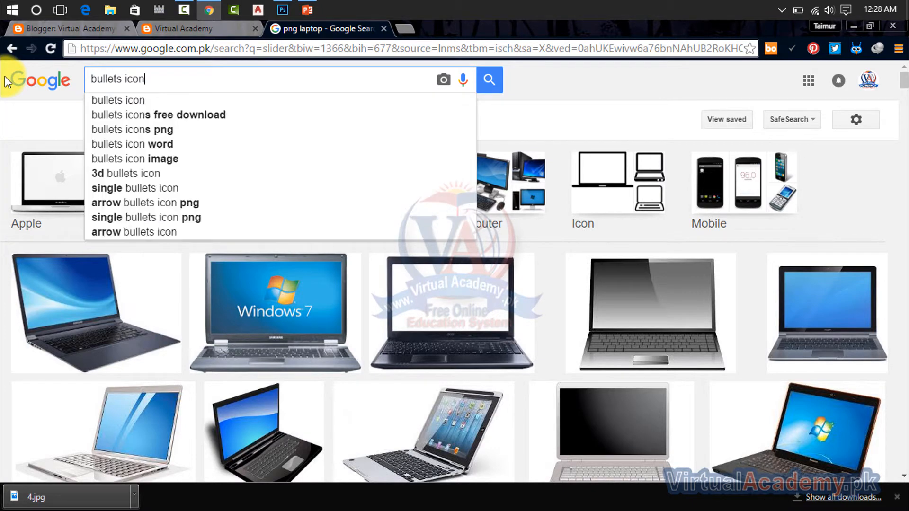
{"action": "key", "text": "Return"}
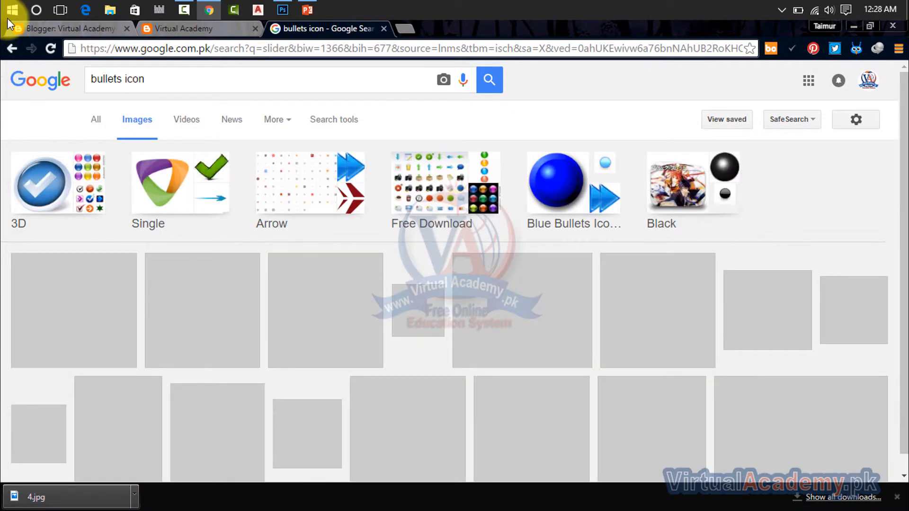
Preview the round arrow bullet icon and its related images among the search results.
{"action": "scroll", "coordinate": [358, 255], "scroll_direction": "down", "scroll_amount": 3}
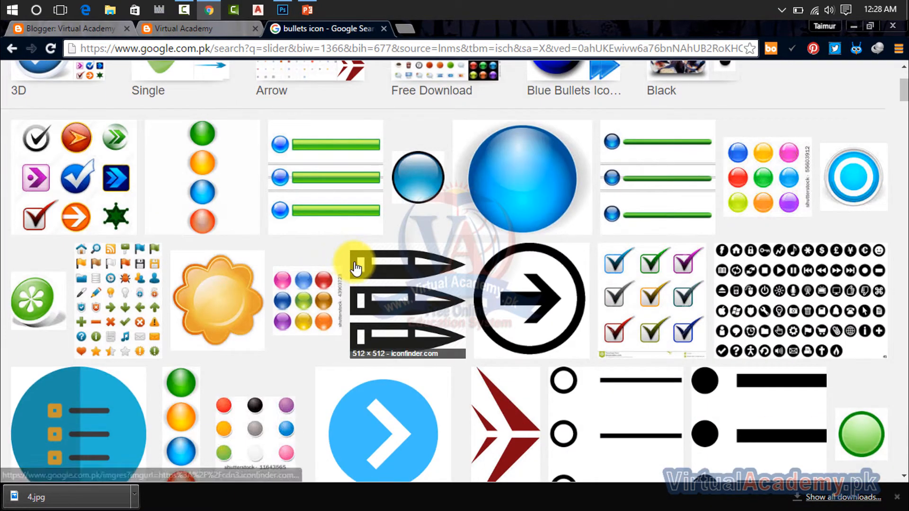
{"action": "scroll", "coordinate": [358, 259], "scroll_direction": "down", "scroll_amount": 3}
{"action": "left_click", "coordinate": [517, 166]}
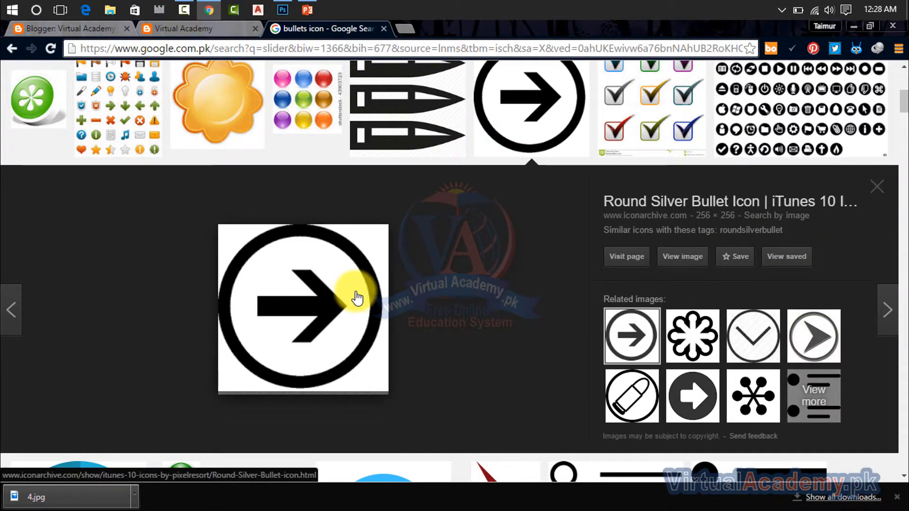
{"action": "left_click", "coordinate": [815, 336]}
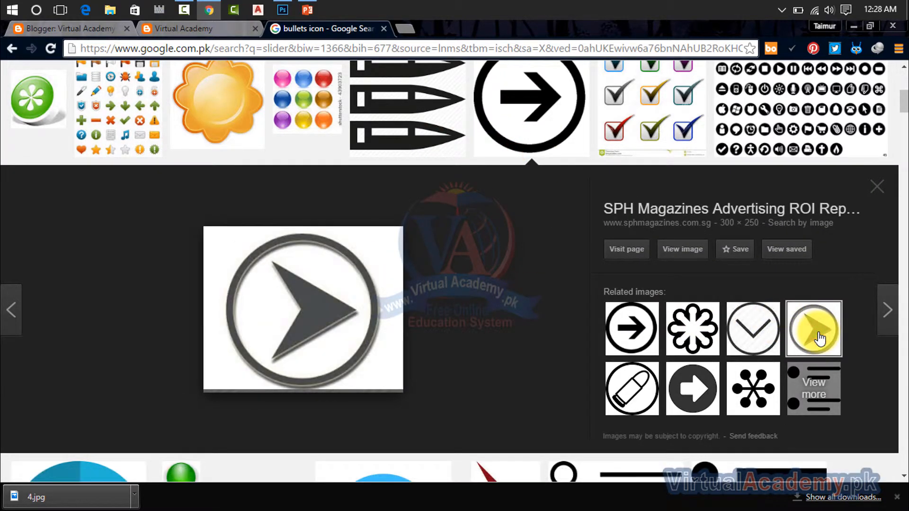
{"action": "left_click", "coordinate": [753, 328]}
{"action": "left_click", "coordinate": [631, 341]}
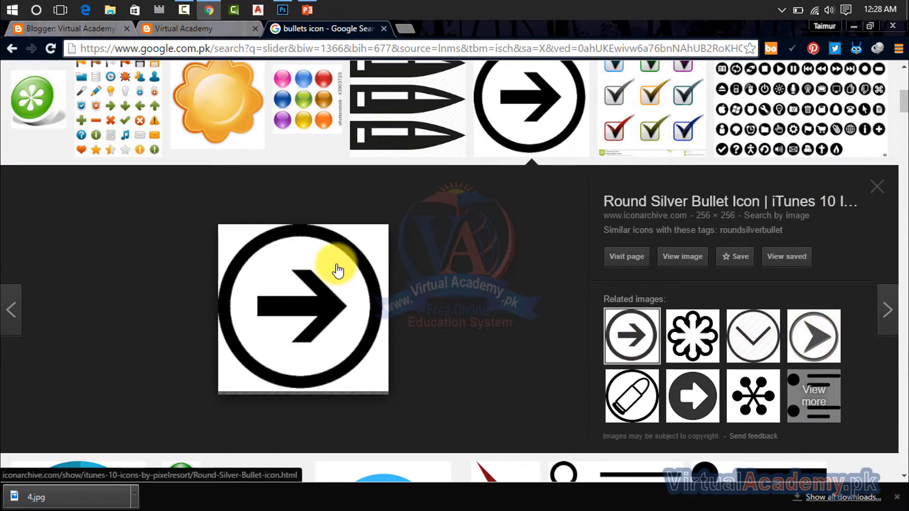
{"action": "left_click", "coordinate": [876, 187]}
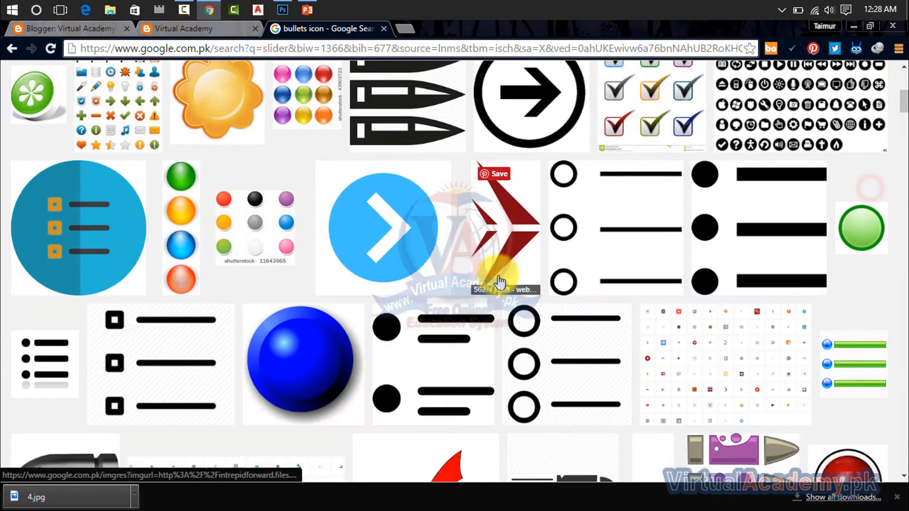
Open the red check mark result, choose the related 600 × 557 check mark from nben.ca and copy its image.
{"action": "scroll", "coordinate": [499, 280], "scroll_direction": "down", "scroll_amount": 3}
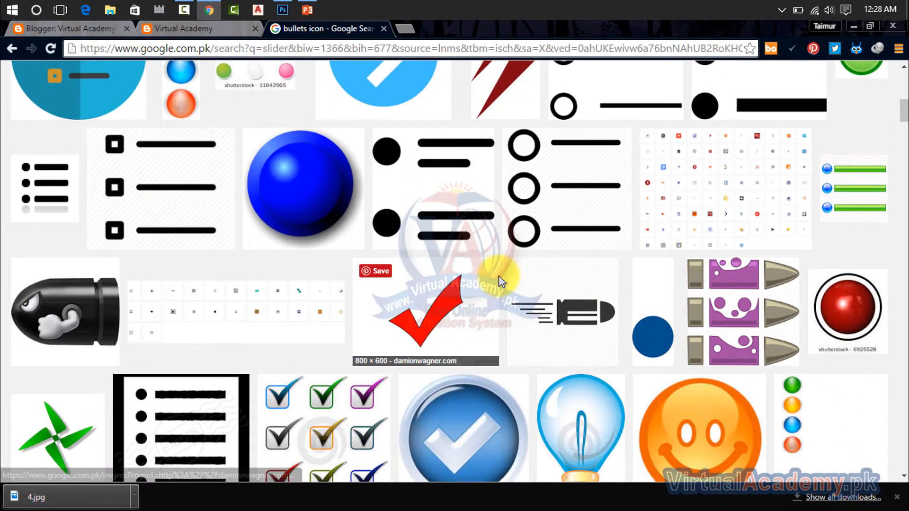
{"action": "scroll", "coordinate": [499, 275], "scroll_direction": "down", "scroll_amount": 6}
{"action": "scroll", "coordinate": [499, 277], "scroll_direction": "up", "scroll_amount": 4}
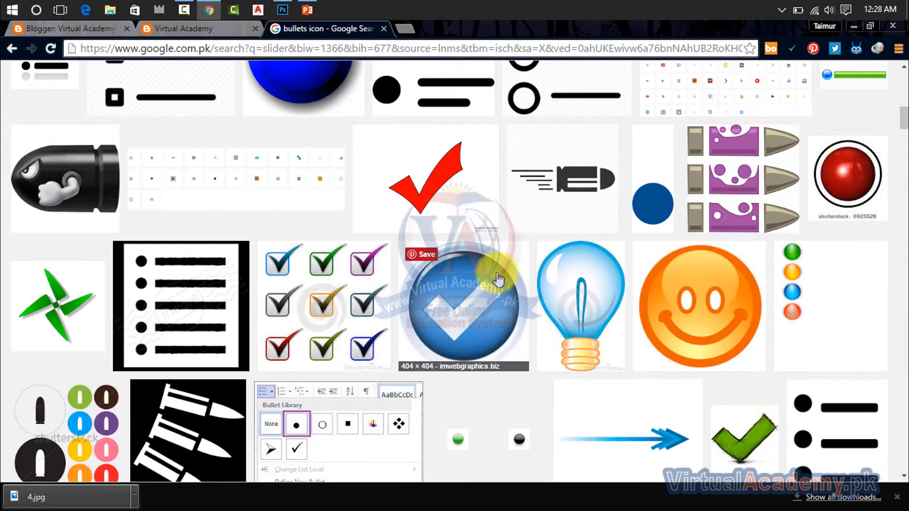
{"action": "left_click", "coordinate": [463, 197]}
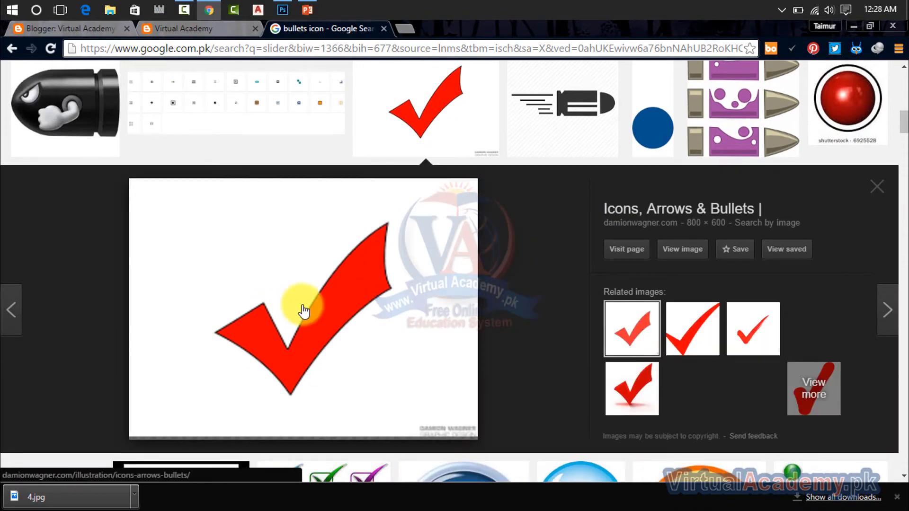
{"action": "left_click", "coordinate": [691, 329]}
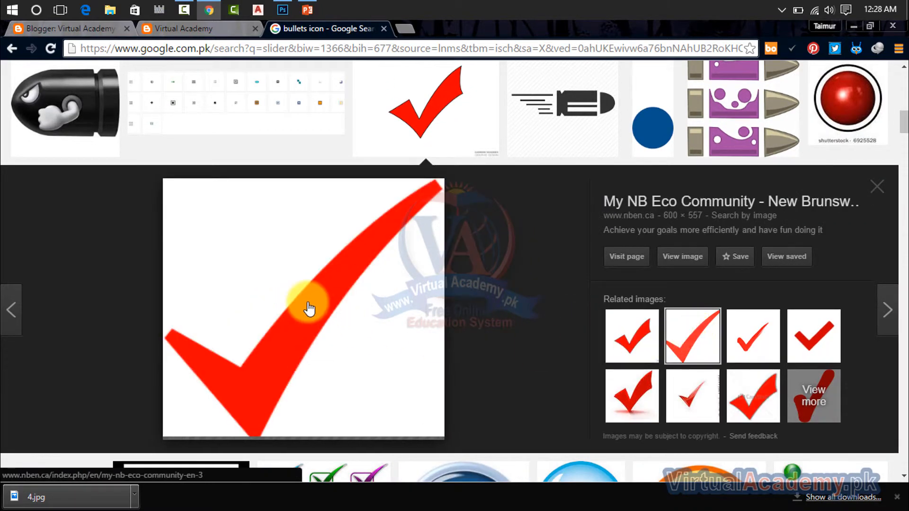
{"action": "right_click", "coordinate": [309, 308]}
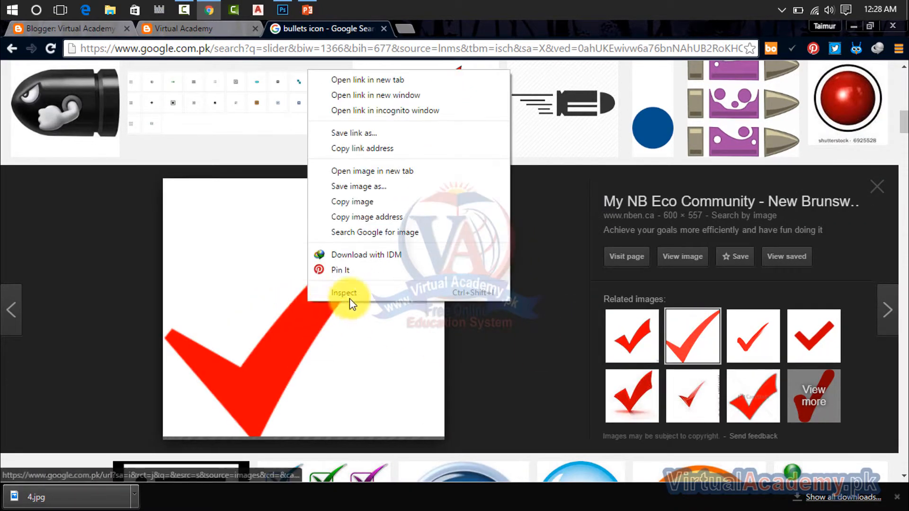
{"action": "left_click", "coordinate": [374, 206]}
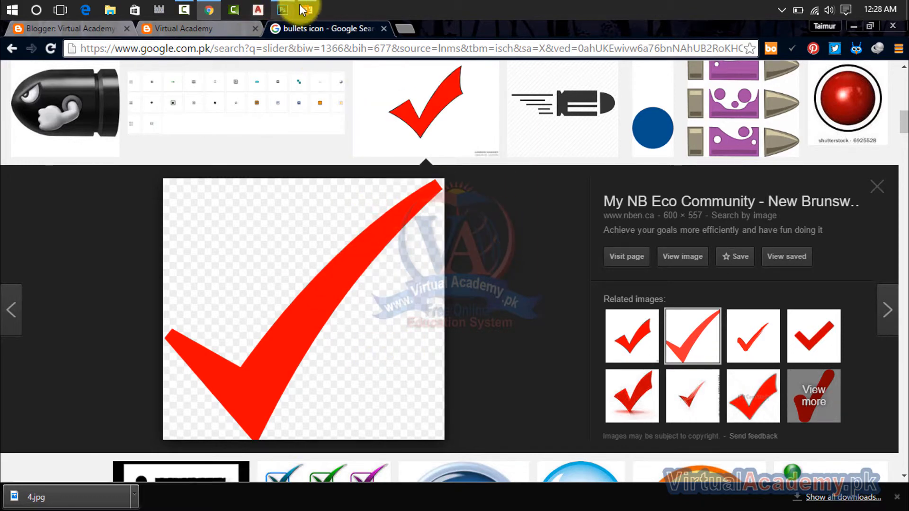
Switch to Photoshop, paste the check mark into the banner and scale it to about 11% width and 10% height.
{"action": "left_click", "coordinate": [282, 9]}
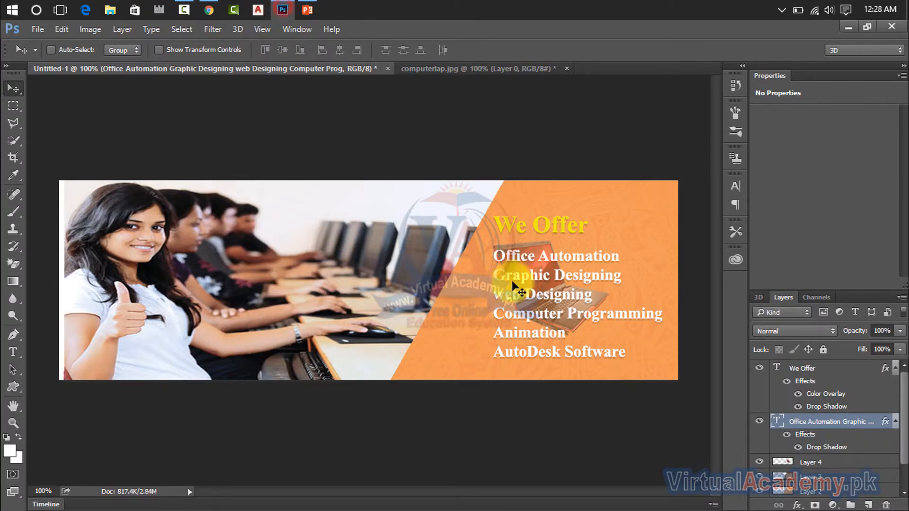
{"action": "key", "text": "ctrl+v"}
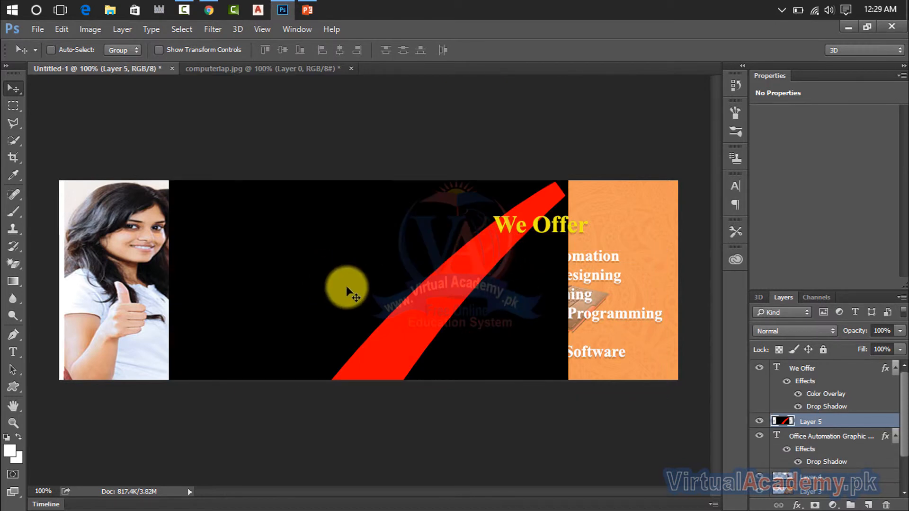
{"action": "key", "text": "ctrl+t"}
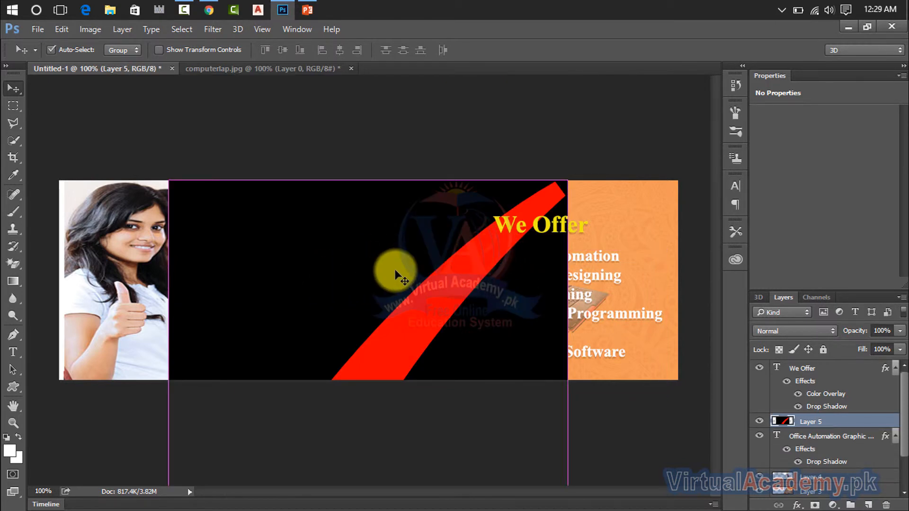
{"action": "left_click_drag", "start_coordinate": [568, 180], "coordinate": [320, 416]}
{"action": "left_click_drag", "start_coordinate": [278, 448], "coordinate": [307, 300]}
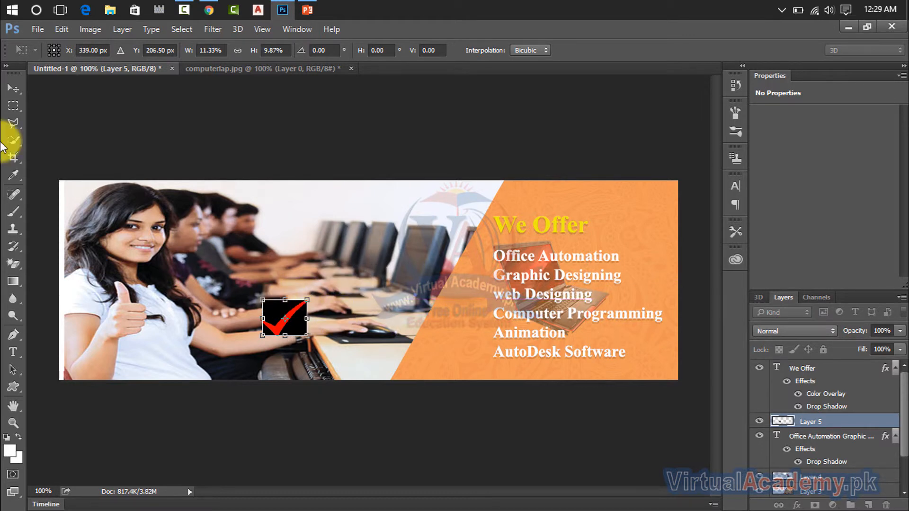
{"action": "left_click", "coordinate": [11, 90]}
{"action": "left_click", "coordinate": [363, 221]}
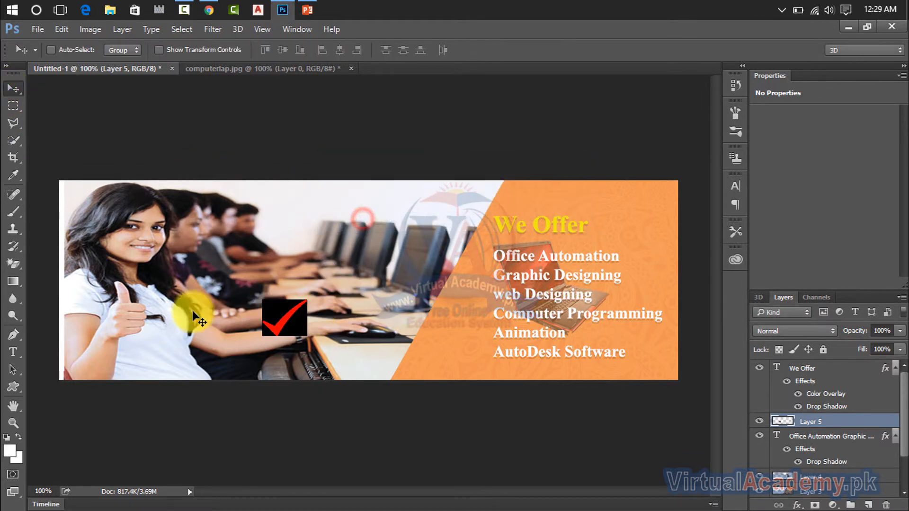
Erase the black background around the red check mark with the Magic Eraser at tolerance 32.
{"action": "right_click", "coordinate": [17, 264]}
{"action": "left_click", "coordinate": [57, 286]}
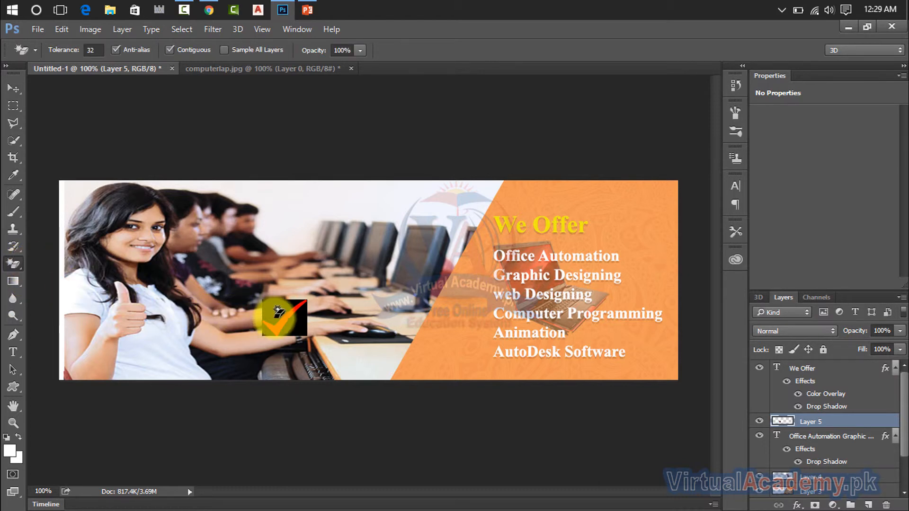
{"action": "left_click", "coordinate": [283, 334]}
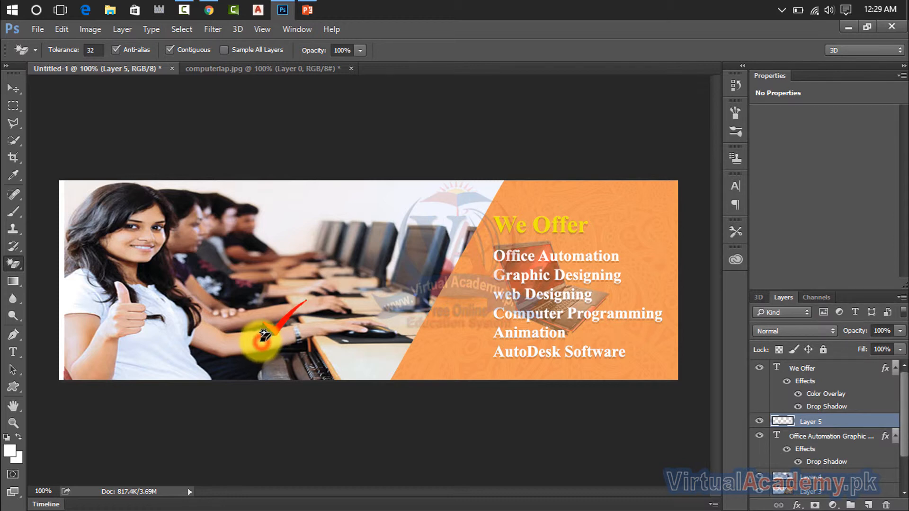
{"action": "key", "text": "ctrl+plus"}
{"action": "key", "text": "ctrl+plus"}
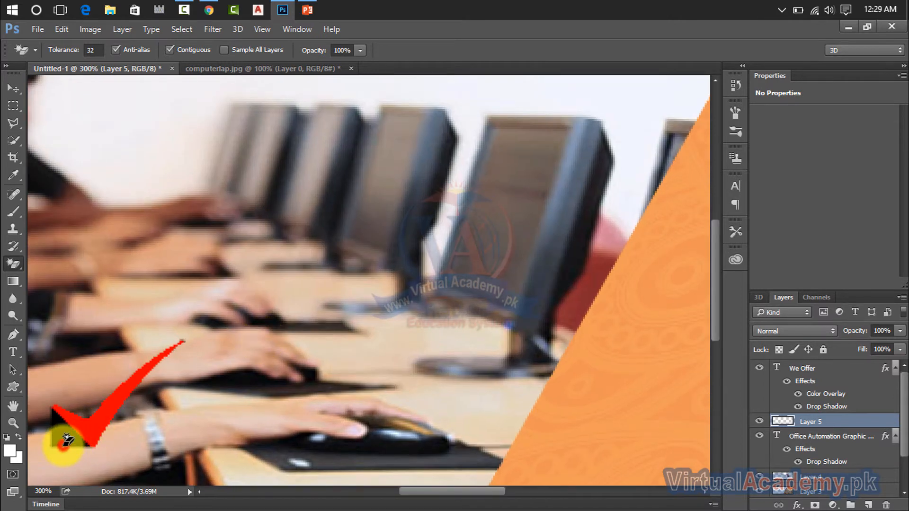
{"action": "scroll", "coordinate": [297, 349], "scroll_direction": "down", "scroll_amount": 1}
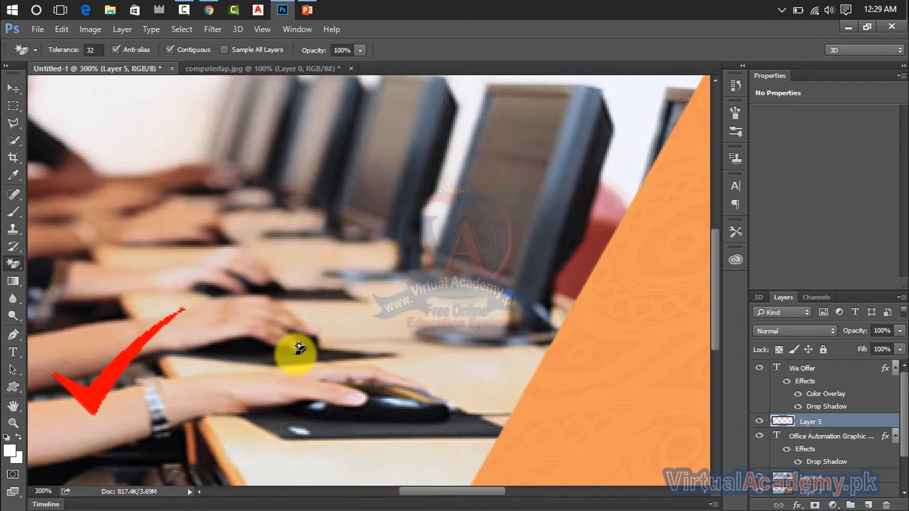
{"action": "scroll", "coordinate": [297, 349], "scroll_direction": "down", "scroll_amount": 1}
Move the check mark in front of the "Office Automation" line and scale it to about 48% width and 49% height.
{"action": "left_click", "coordinate": [19, 85]}
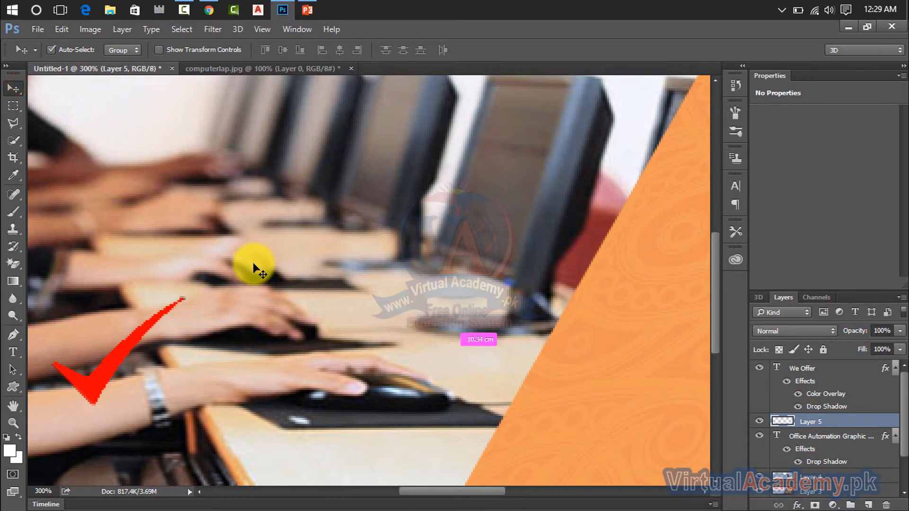
{"action": "key", "text": "ctrl+minus"}
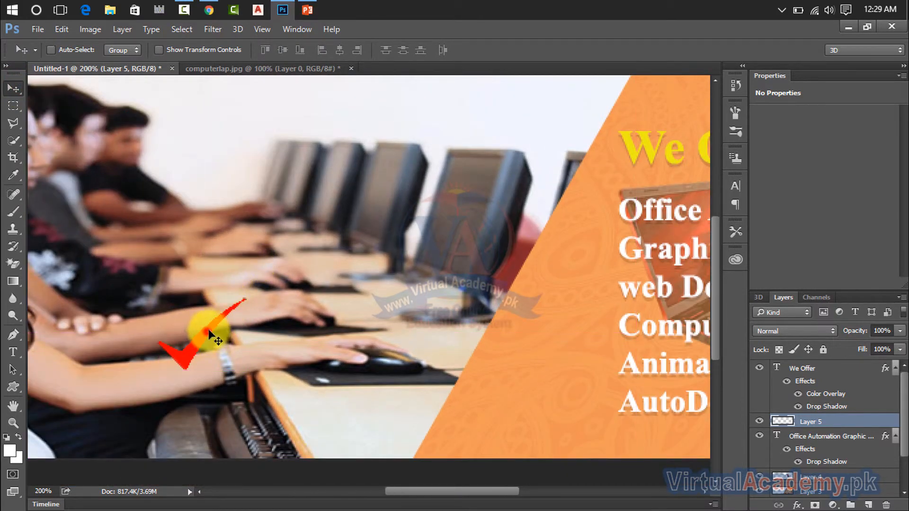
{"action": "left_click_drag", "start_coordinate": [209, 332], "coordinate": [641, 257]}
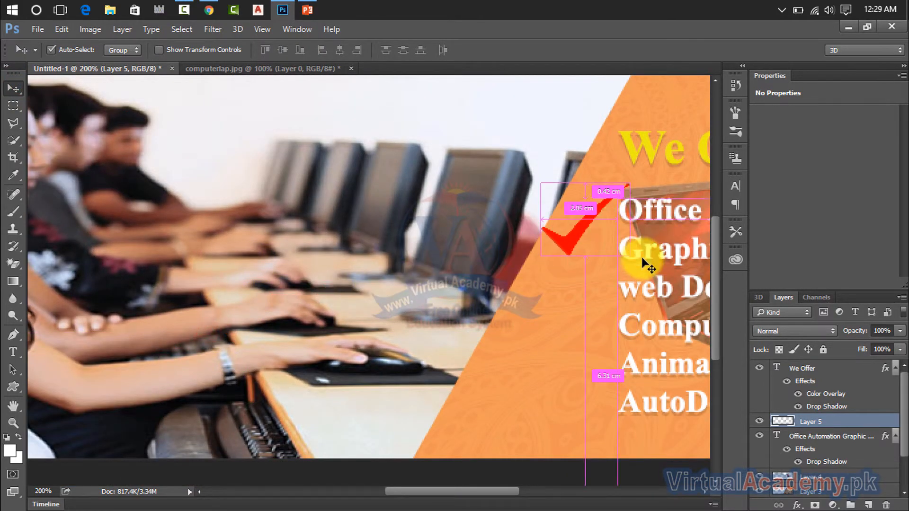
{"action": "key", "text": "ctrl+t"}
{"action": "left_click_drag", "start_coordinate": [633, 185], "coordinate": [600, 207]}
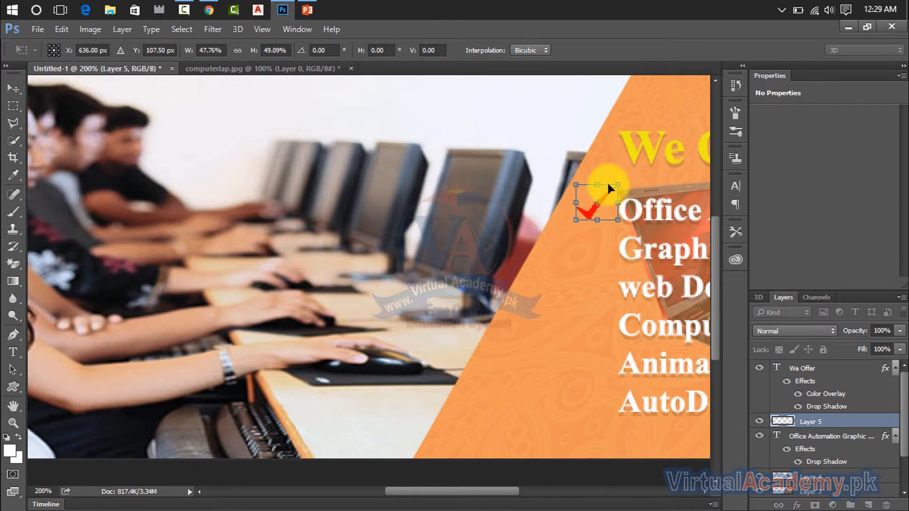
{"action": "left_click", "coordinate": [13, 88]}
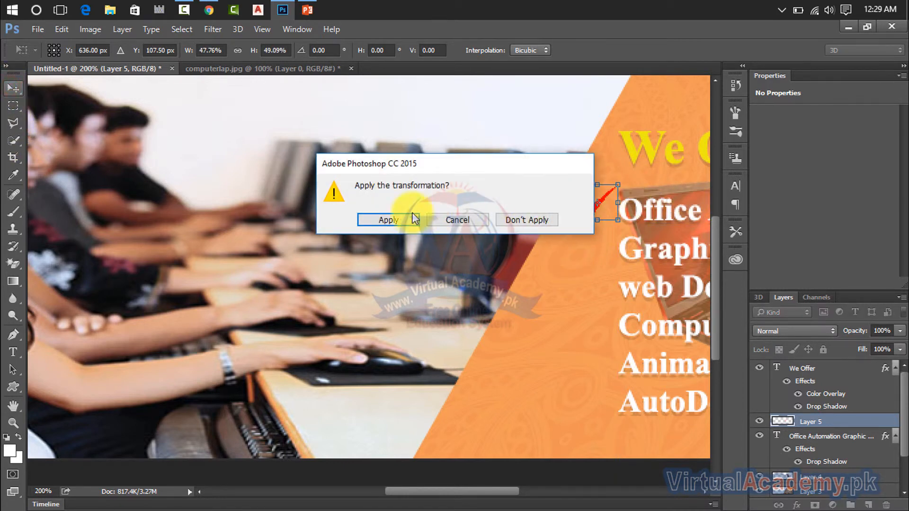
{"action": "left_click", "coordinate": [384, 219]}
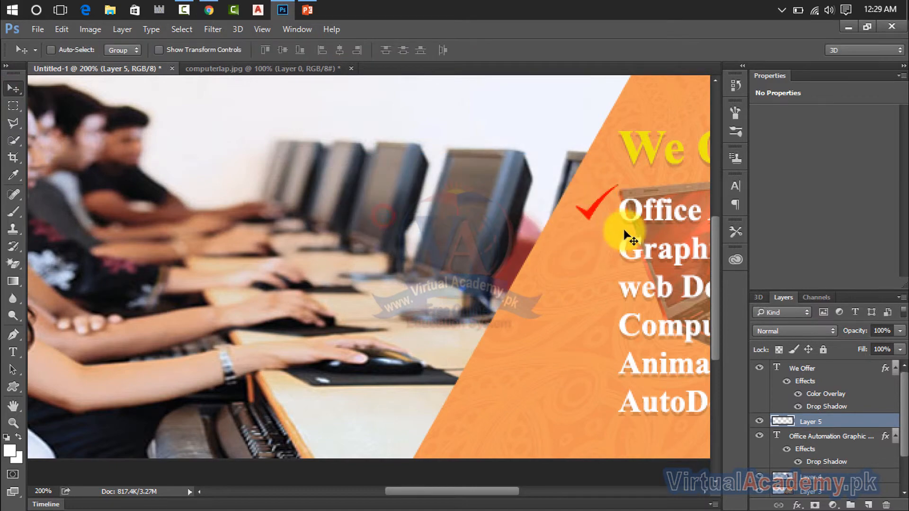
Add a Color Overlay effect to the check mark layer.
{"action": "right_click", "coordinate": [809, 420]}
{"action": "left_click", "coordinate": [583, 115]}
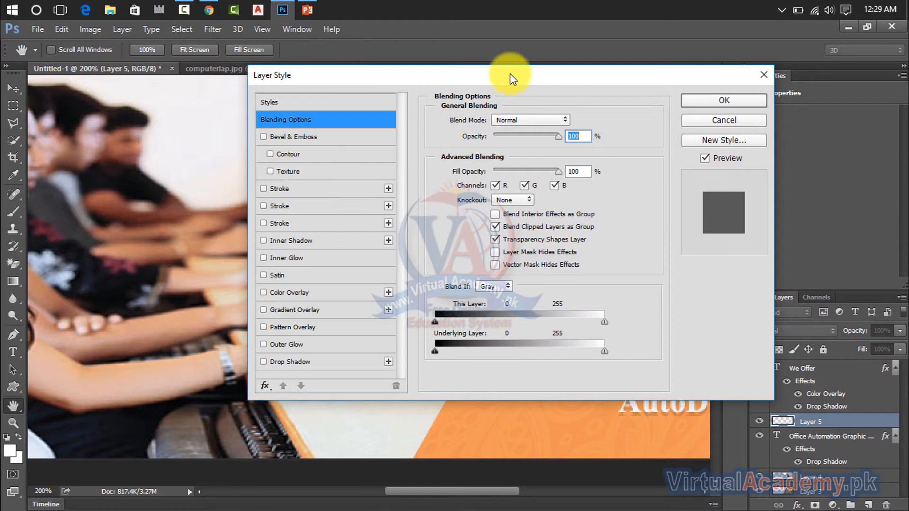
{"action": "left_click_drag", "start_coordinate": [509, 75], "coordinate": [904, 81]}
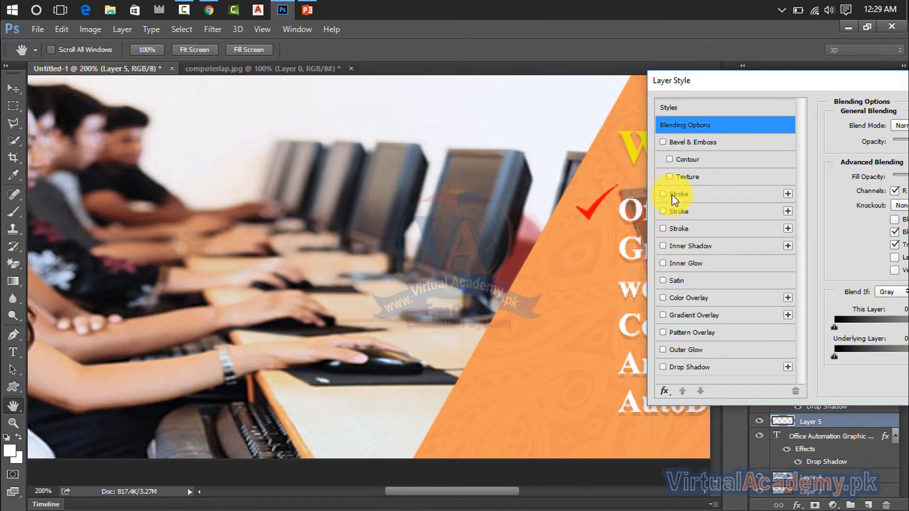
{"action": "left_click", "coordinate": [672, 300]}
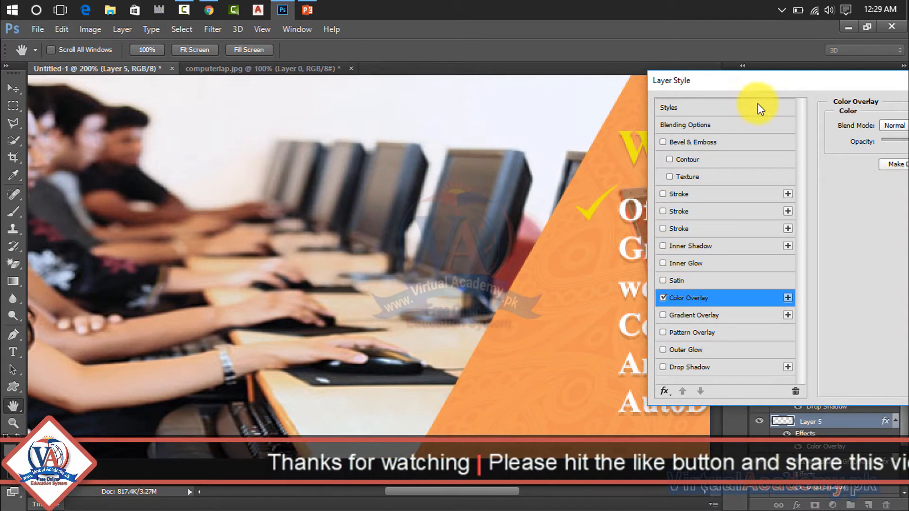
{"action": "left_click_drag", "start_coordinate": [795, 81], "coordinate": [29, 103]}
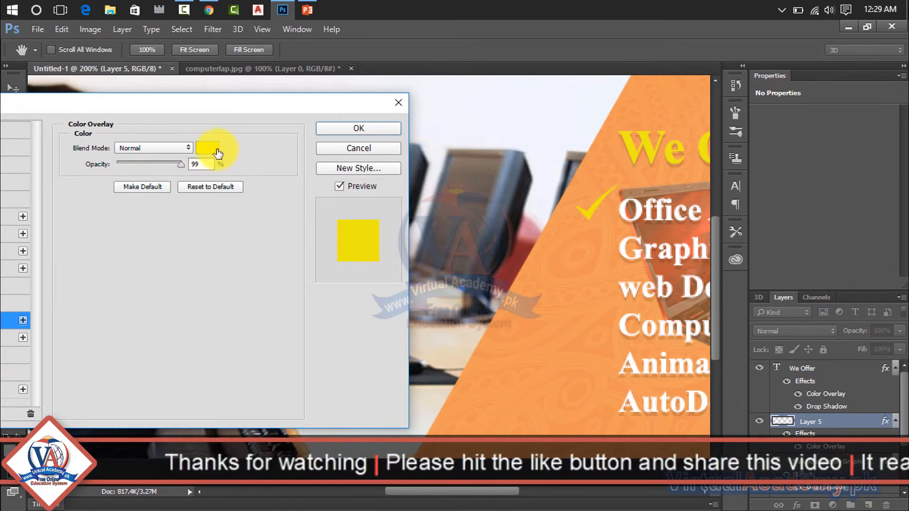
Try a red overlay colour on the check mark.
{"action": "left_click", "coordinate": [207, 148]}
{"action": "left_click_drag", "start_coordinate": [663, 217], "coordinate": [621, 181]}
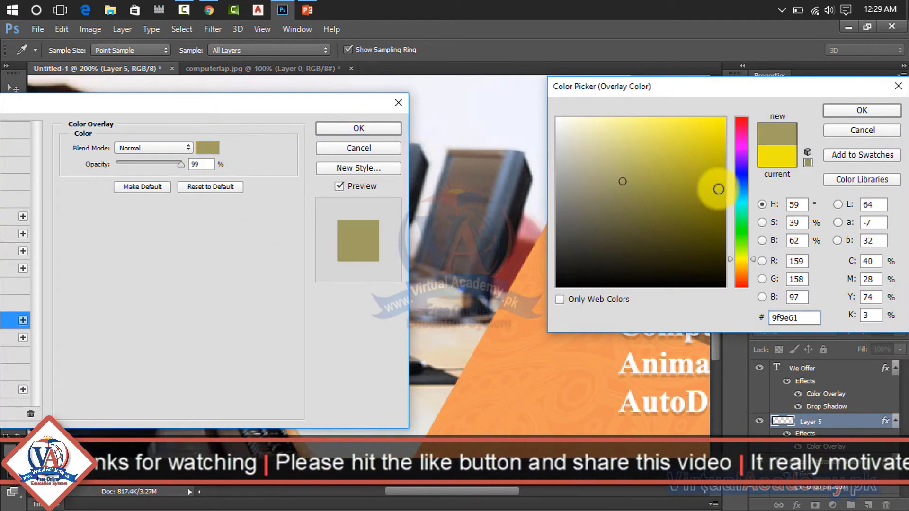
{"action": "left_click_drag", "start_coordinate": [718, 187], "coordinate": [721, 153]}
{"action": "left_click", "coordinate": [740, 125]}
{"action": "left_click", "coordinate": [704, 135]}
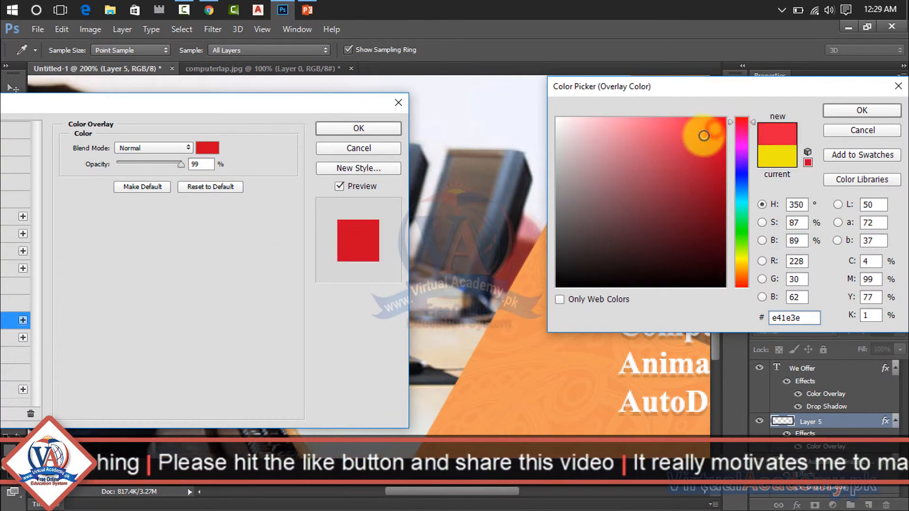
{"action": "left_click", "coordinate": [832, 113]}
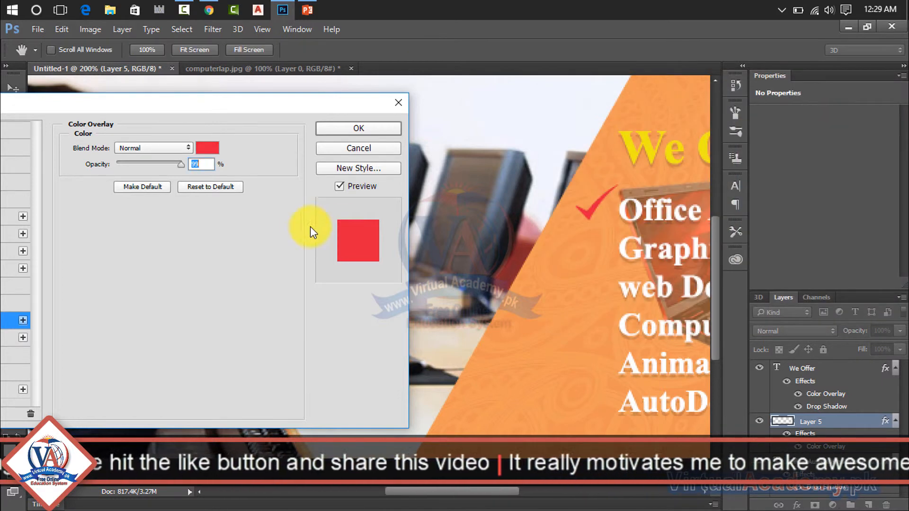
Set the check mark's overlay colour to yellow and add a Drop Shadow at 14% opacity and 3 px distance.
{"action": "left_click", "coordinate": [219, 148]}
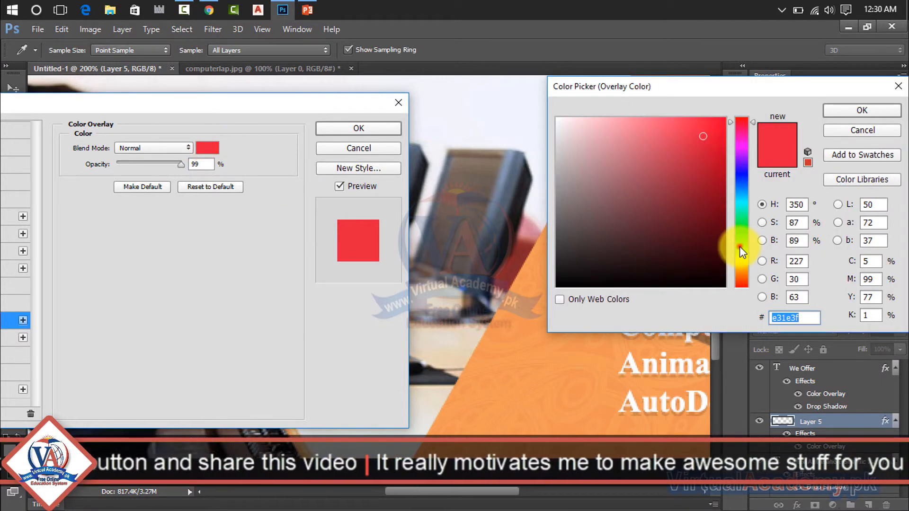
{"action": "left_click_drag", "start_coordinate": [740, 246], "coordinate": [739, 260]}
{"action": "left_click", "coordinate": [860, 110]}
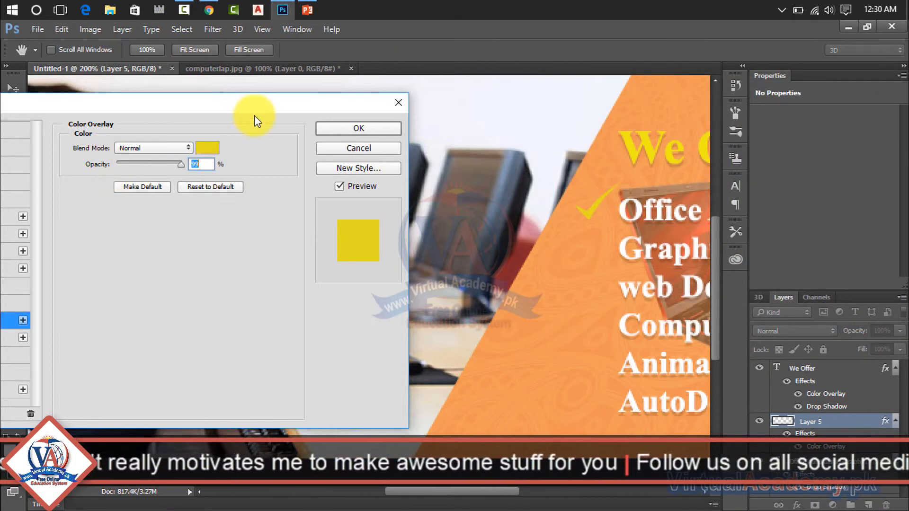
{"action": "left_click_drag", "start_coordinate": [264, 108], "coordinate": [366, 96]}
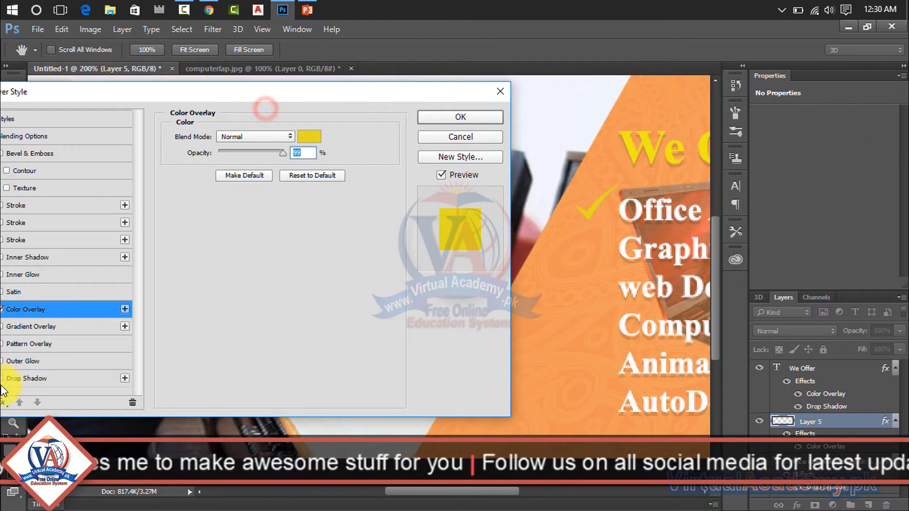
{"action": "left_click", "coordinate": [9, 381]}
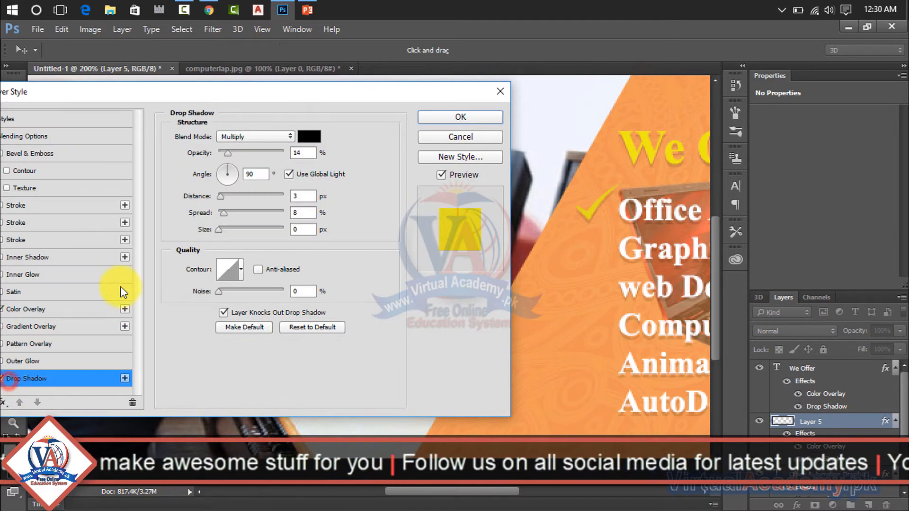
{"action": "left_click", "coordinate": [454, 120]}
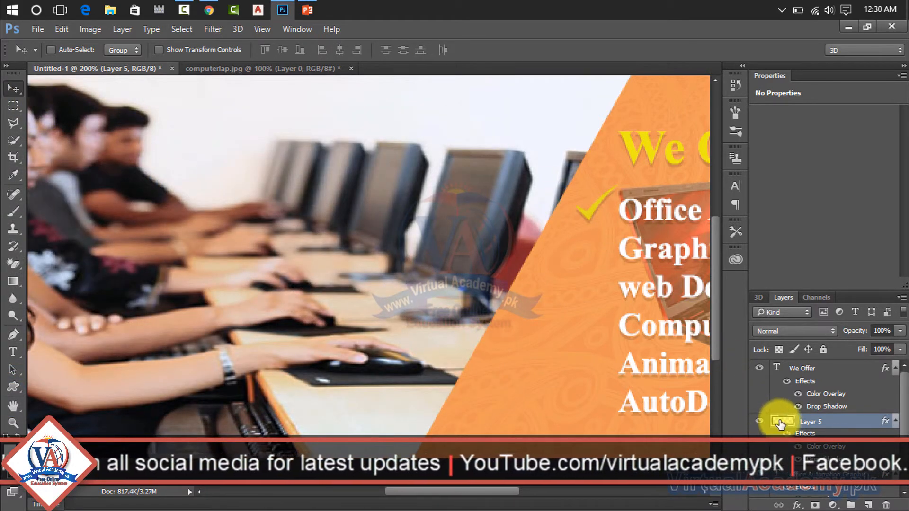
Duplicate the check mark layer and move the copy straight down in front of the "Graphic Designing" line.
{"action": "right_click", "coordinate": [799, 418]}
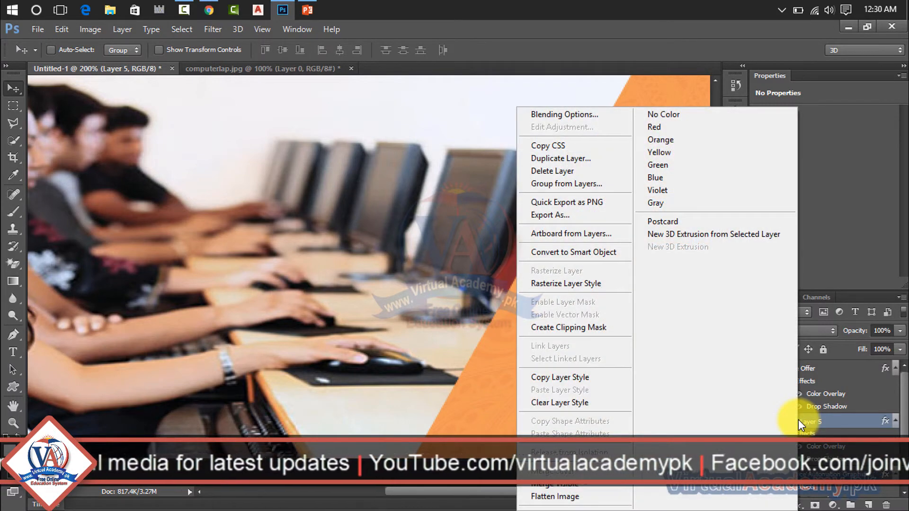
{"action": "left_click", "coordinate": [564, 159]}
{"action": "left_click", "coordinate": [573, 147]}
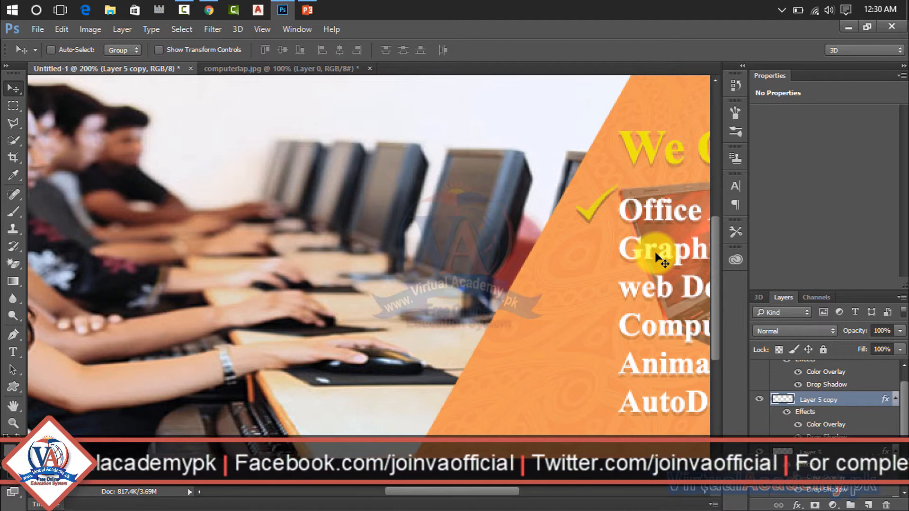
{"action": "key", "text": "Down"}
{"action": "key", "text": "Down"}
{"action": "key", "text": "Down"}
{"action": "key", "text": "Down"}
{"action": "key", "text": "Down"}
{"action": "key", "text": "Down"}
{"action": "key", "text": "Down"}
{"action": "key", "text": "Down"}
{"action": "key", "text": "Down"}
{"action": "key", "text": "Down"}
{"action": "key", "text": "Down"}
{"action": "key", "text": "Down"}
{"action": "key", "text": "Down"}
{"action": "key", "text": "Down"}
{"action": "key", "text": "Down"}
{"action": "key", "text": "Down"}
{"action": "key", "text": "Down"}
{"action": "key", "text": "Down"}
{"action": "key", "text": "Down"}
{"action": "key", "text": "Down"}
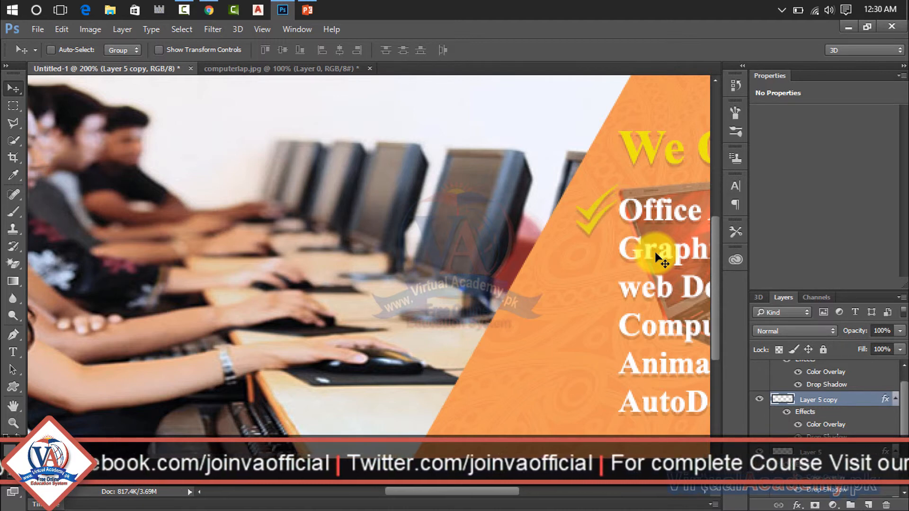
{"action": "key", "text": "Down"}
{"action": "key", "text": "Down"}
{"action": "key", "text": "Down"}
{"action": "key", "text": "Down"}
{"action": "key", "text": "Down"}
{"action": "key", "text": "Down"}
{"action": "key", "text": "Down"}
{"action": "key", "text": "Down"}
{"action": "key", "text": "Down"}
{"action": "key", "text": "Down"}
{"action": "key", "text": "Down"}
{"action": "key", "text": "Down"}
{"action": "key", "text": "Down"}
{"action": "key", "text": "Down"}
{"action": "key", "text": "Down"}
{"action": "key", "text": "Down"}
{"action": "key", "text": "Down"}
{"action": "key", "text": "Down"}
{"action": "key", "text": "Down"}
{"action": "key", "text": "Down"}
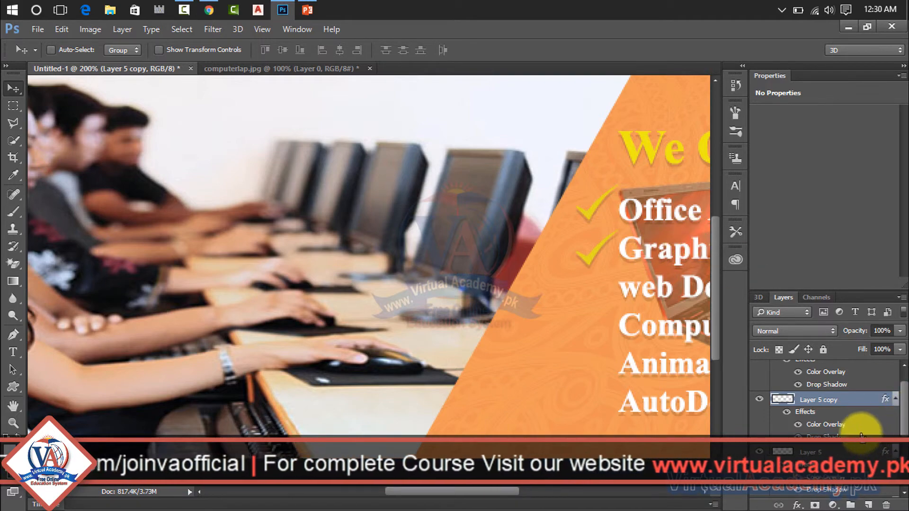
Duplicate the second check mark and move the new copy straight down in front of the "web Designing" line.
{"action": "right_click", "coordinate": [809, 400]}
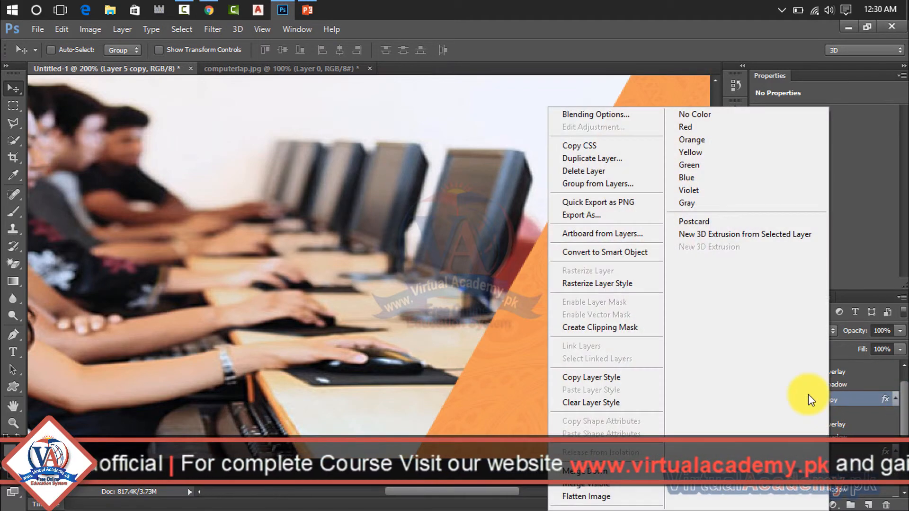
{"action": "left_click", "coordinate": [581, 160]}
{"action": "left_click", "coordinate": [570, 148]}
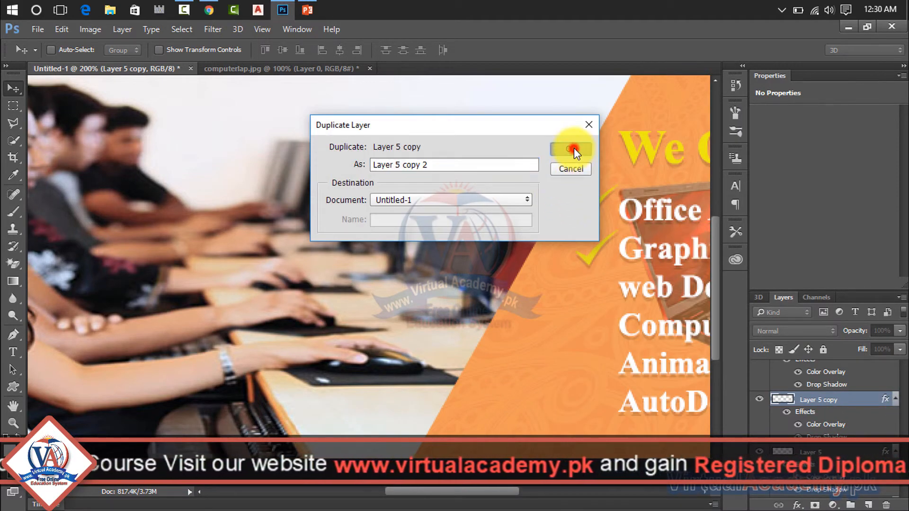
{"action": "key", "text": "shift+Down"}
{"action": "key", "text": "shift+Down"}
{"action": "key", "text": "shift+Down"}
{"action": "key", "text": "shift+Down"}
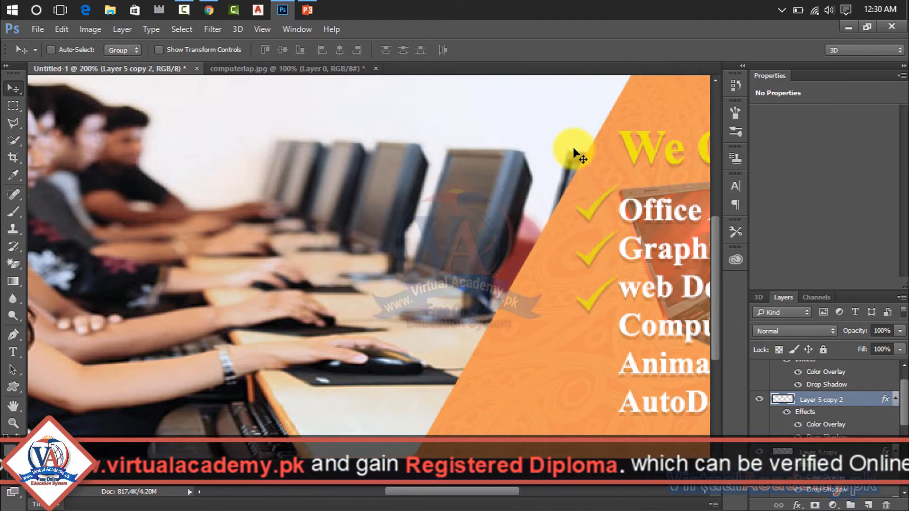
Export the banner as a PNG named "Slider 01" to the Desktop and check the file in the Desktop folder.
{"action": "key", "text": "ctrl+minus"}
{"action": "key", "text": "ctrl+minus"}
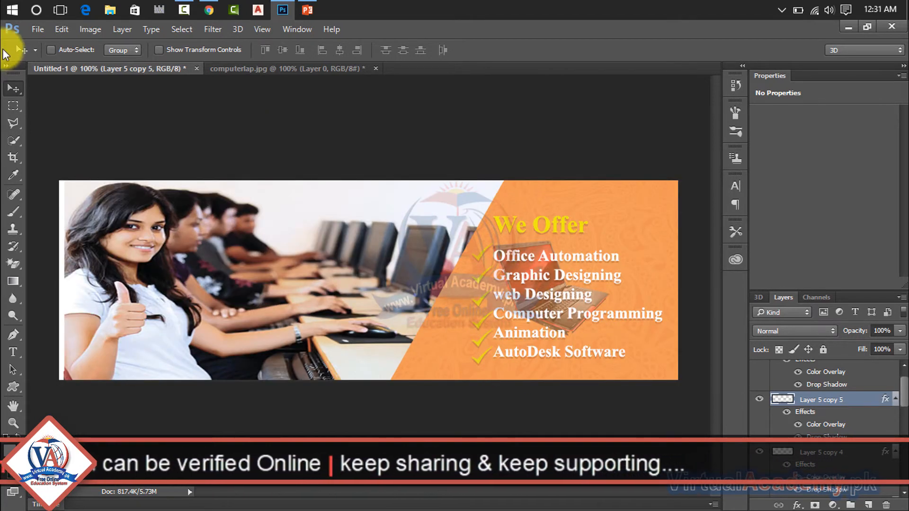
{"action": "left_click", "coordinate": [38, 30]}
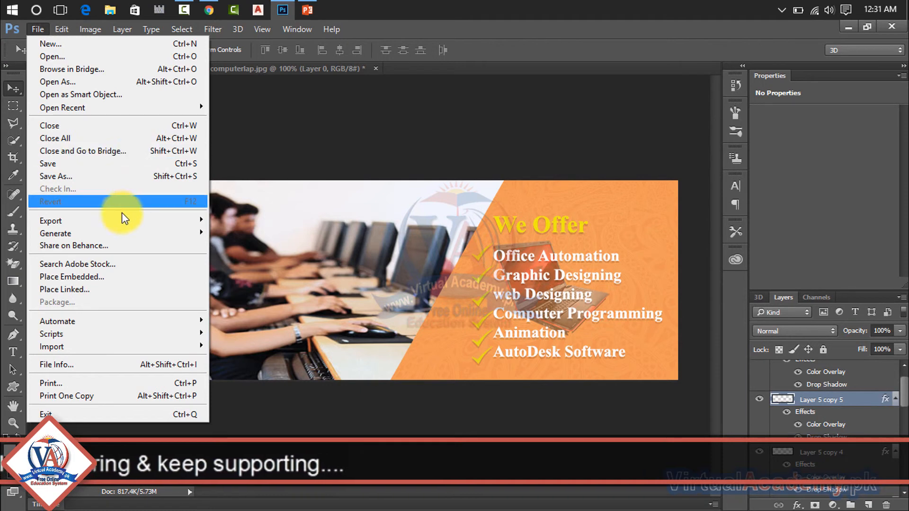
{"action": "mouse_move", "coordinate": [126, 219]}
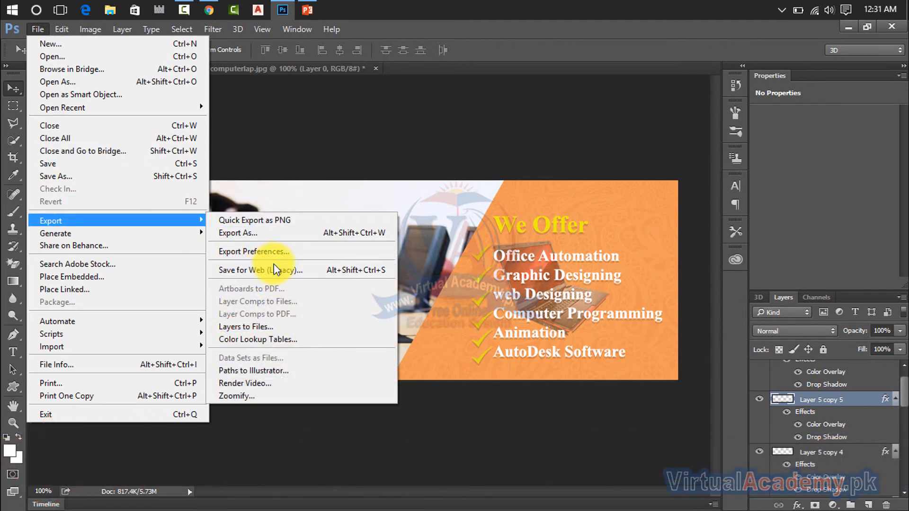
{"action": "left_click", "coordinate": [246, 219]}
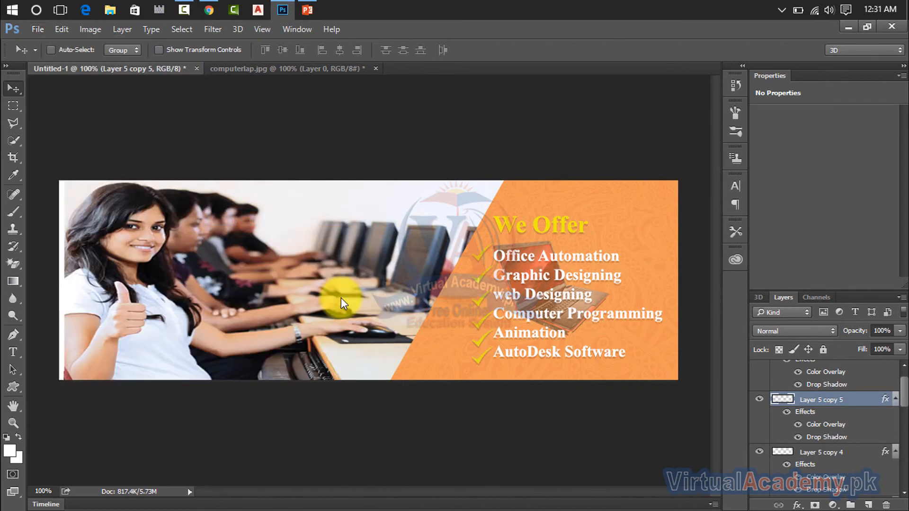
{"action": "left_click", "coordinate": [72, 131]}
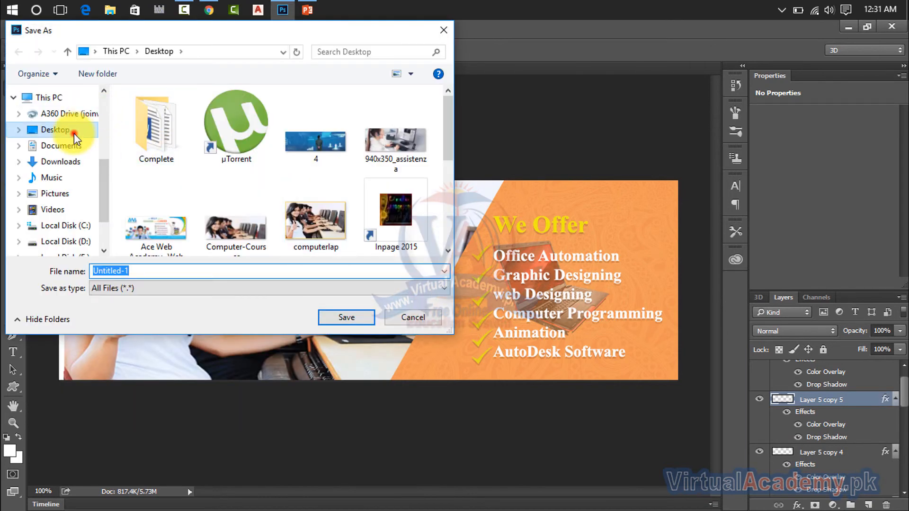
{"action": "left_click", "coordinate": [159, 267]}
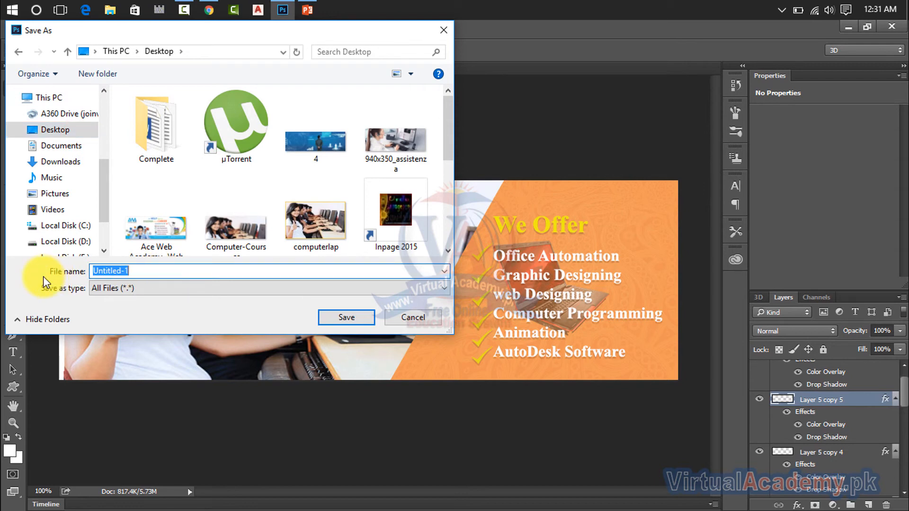
{"action": "type", "text": "Slider 01"}
{"action": "key", "text": "Return"}
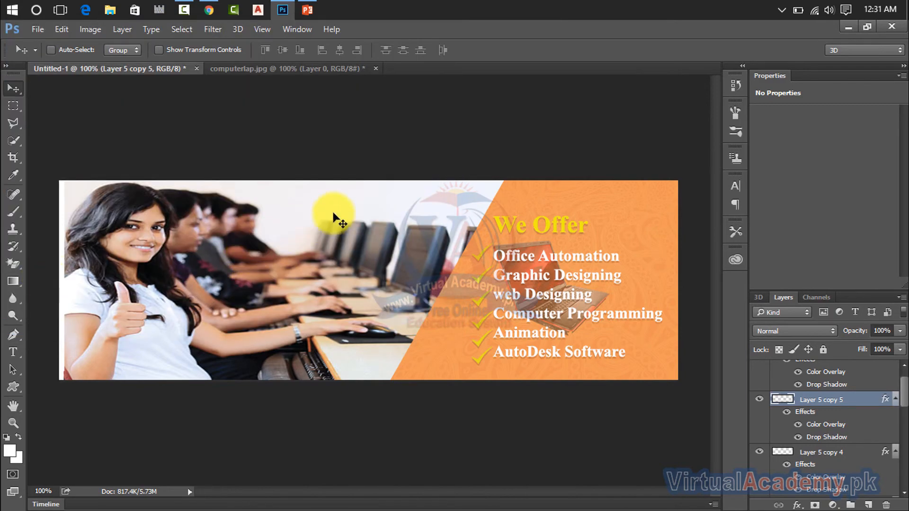
{"action": "key", "text": "alt+Tab"}
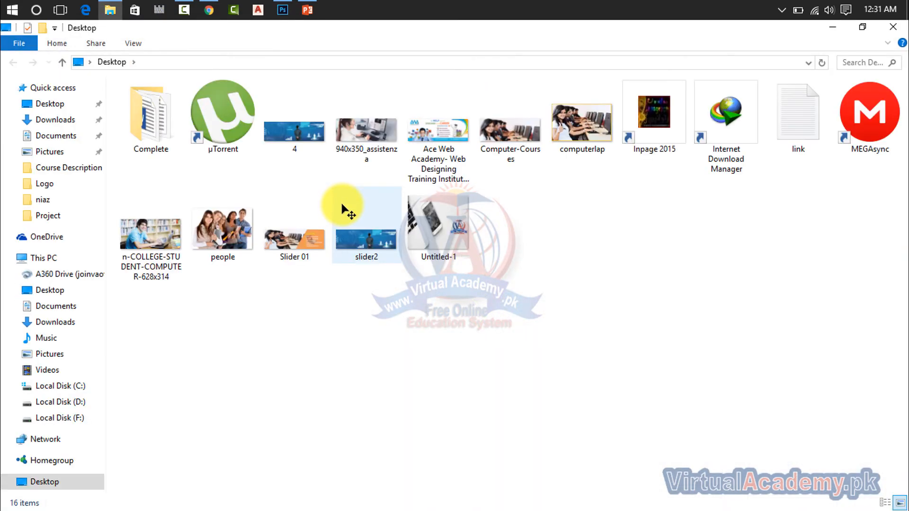
{"action": "left_click", "coordinate": [893, 27]}
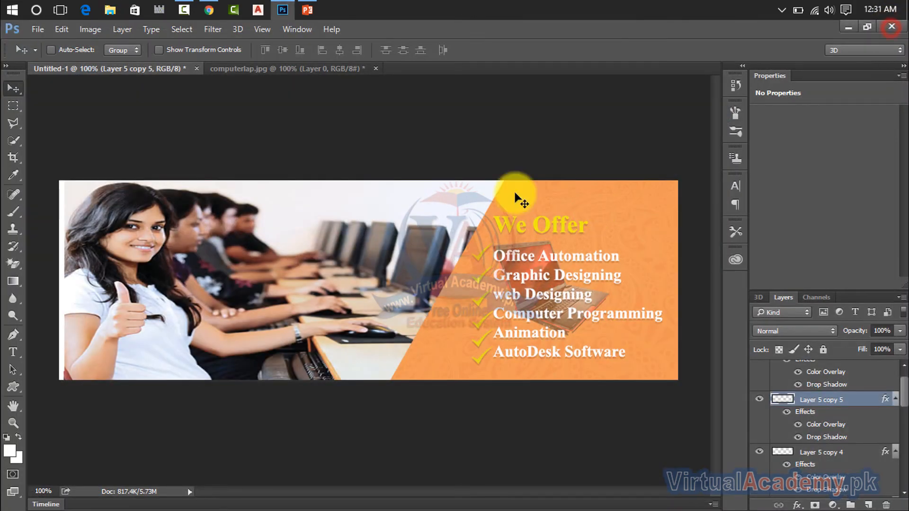